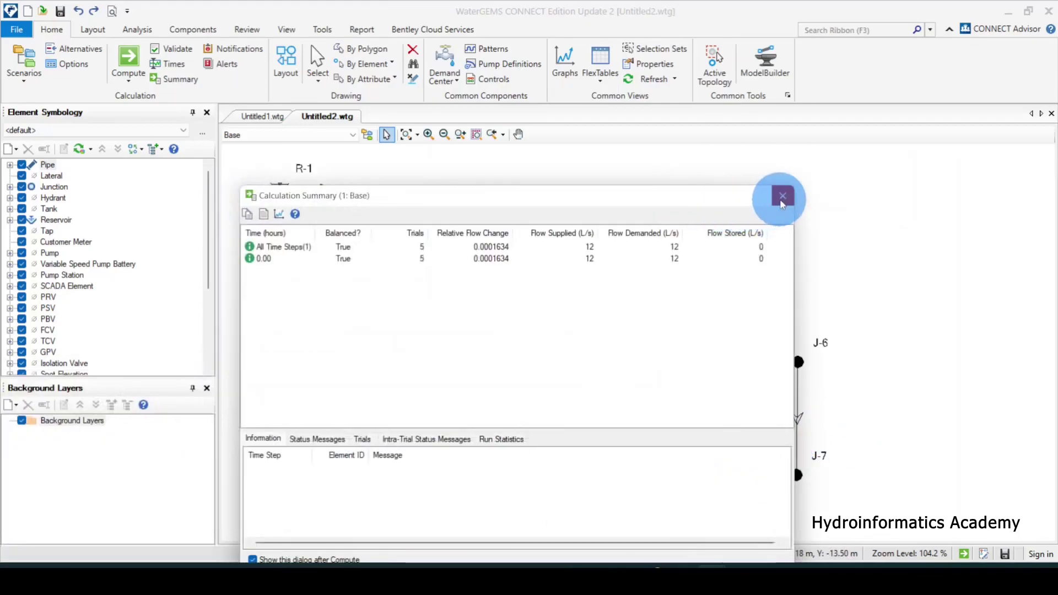
# Step: Close the calculation summary and add an annotation to all pipes that shows the Flow result
pyautogui.click(782, 196)
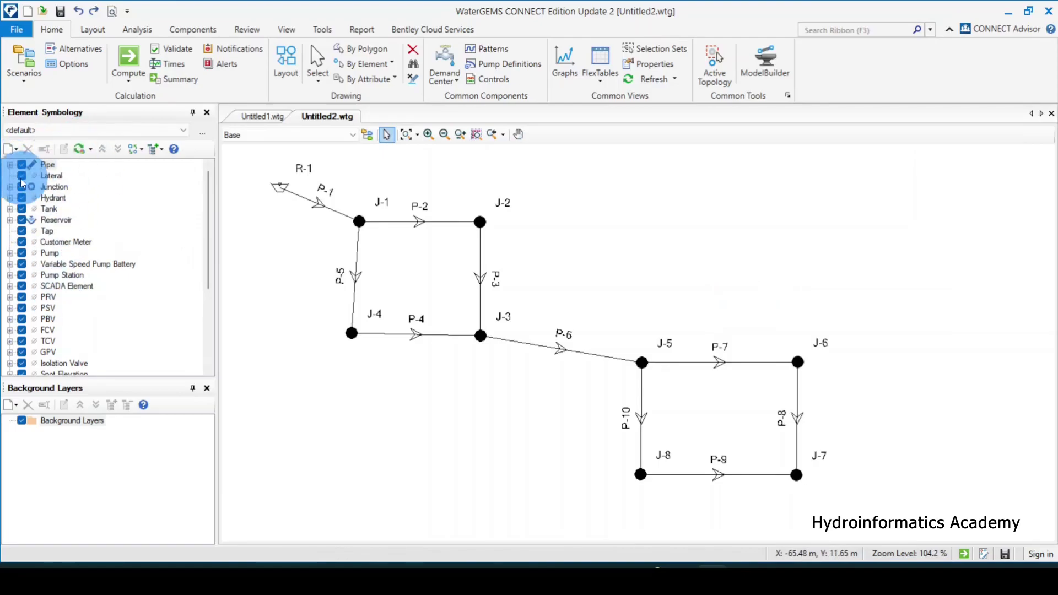
pyautogui.click(10, 165)
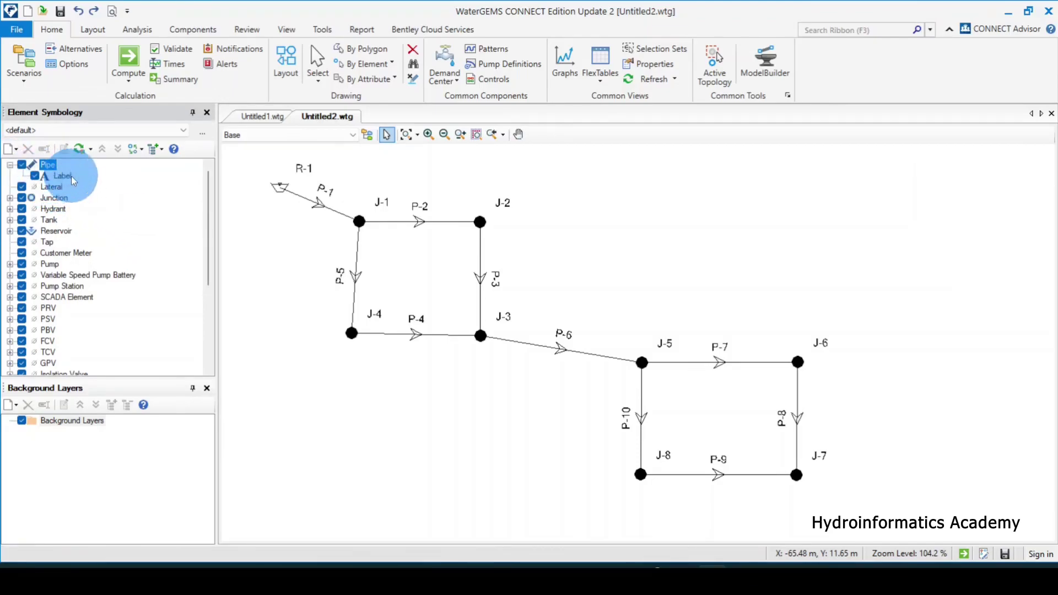
pyautogui.rightClick(54, 169)
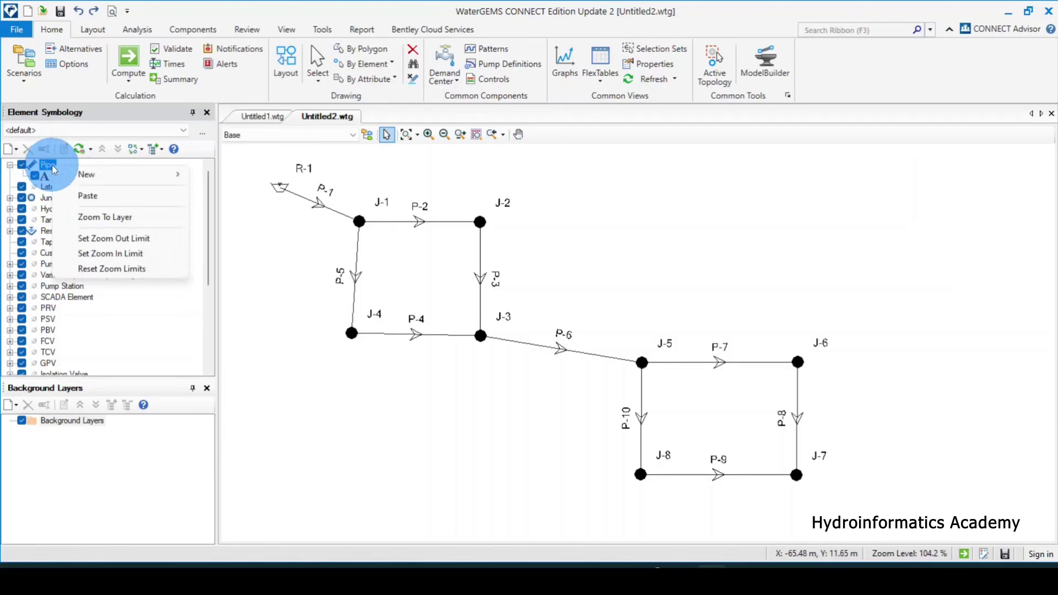
pyautogui.moveTo(154, 174)
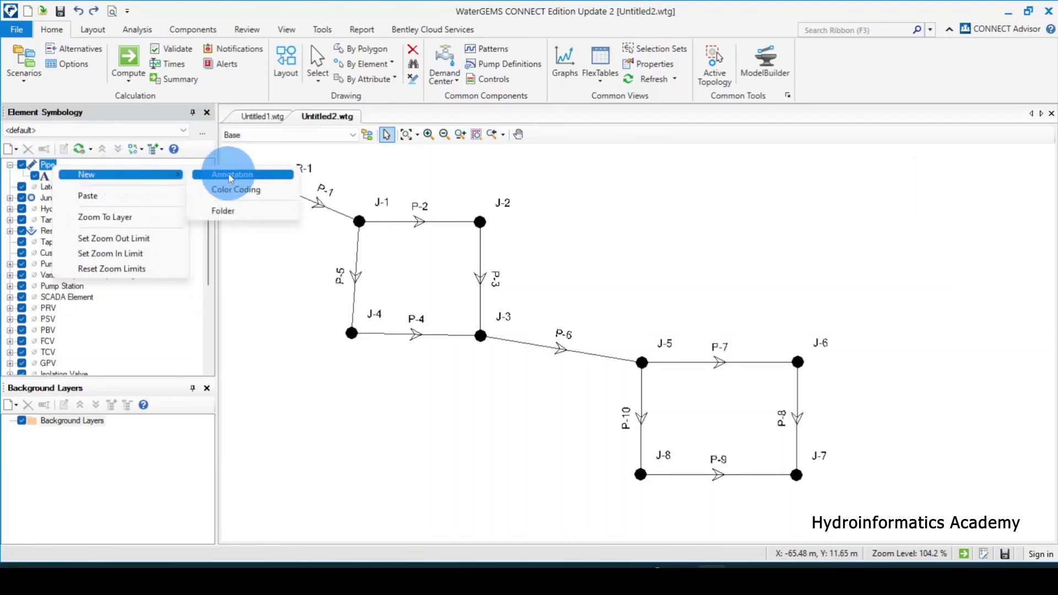
pyautogui.click(259, 179)
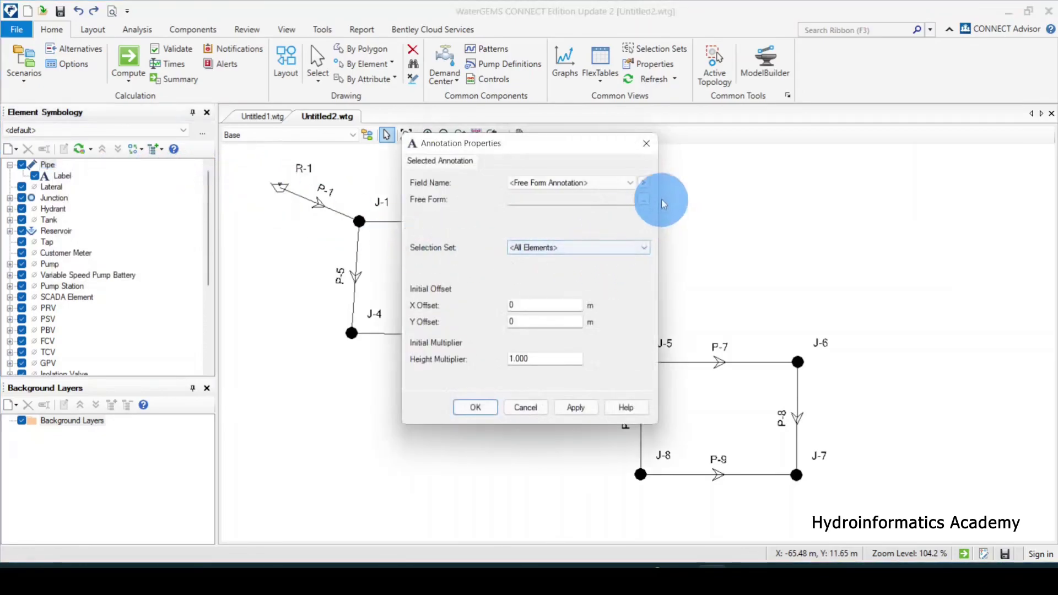
pyautogui.click(423, 189)
pyautogui.moveTo(523, 145)
pyautogui.mouseDown()
pyautogui.moveTo(639, 108)
pyautogui.moveTo(609, 119)
pyautogui.mouseUp()
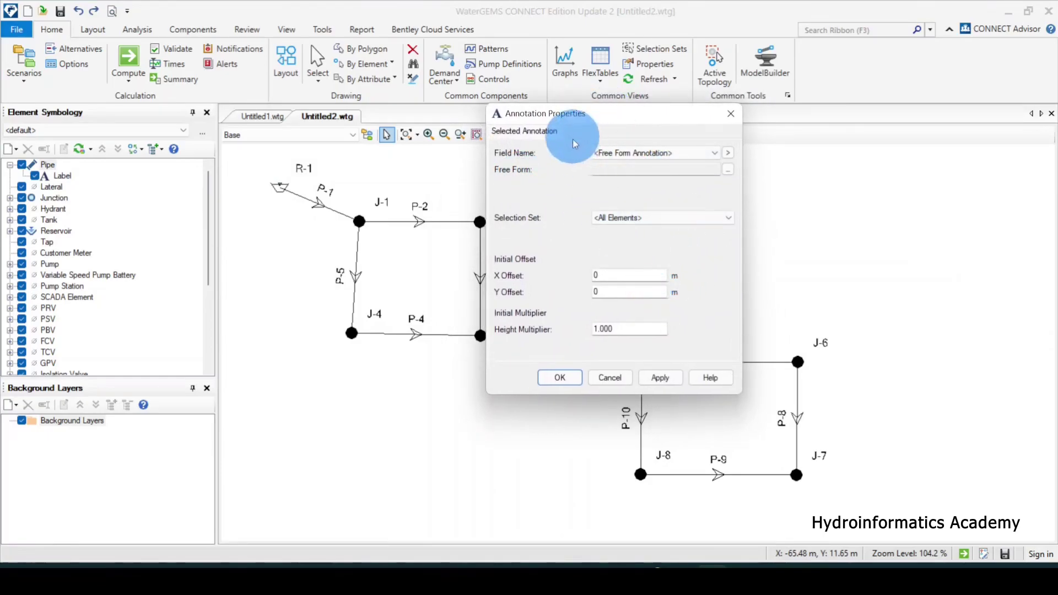
pyautogui.click(728, 153)
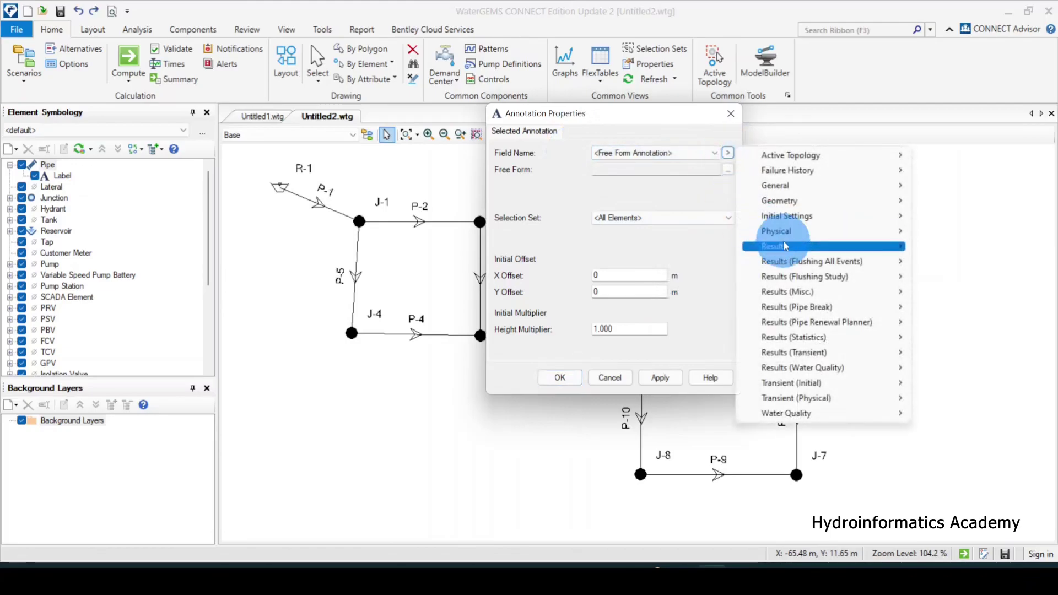
pyautogui.moveTo(783, 243)
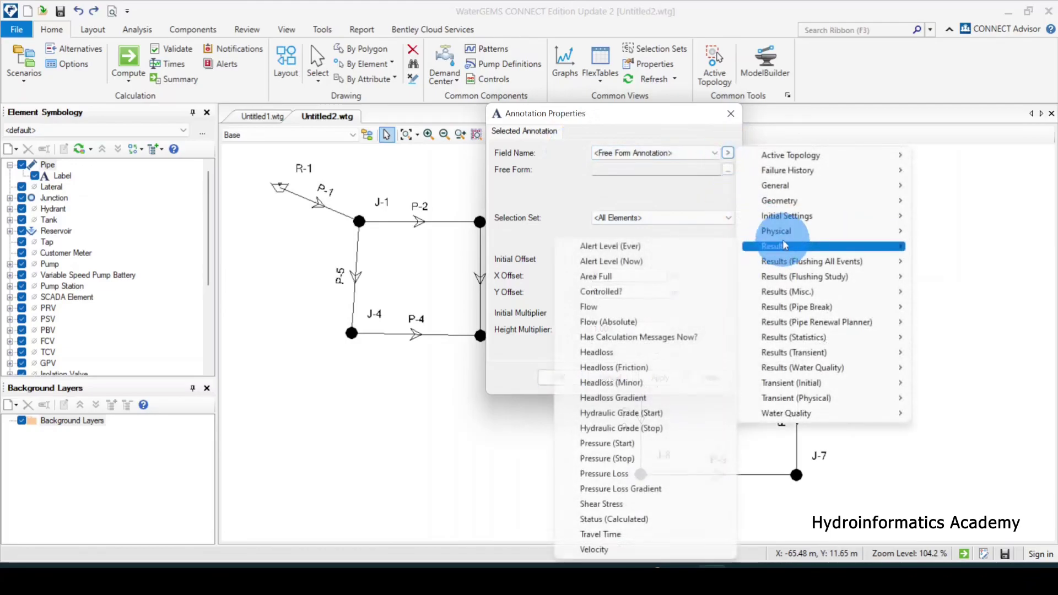
pyautogui.click(627, 312)
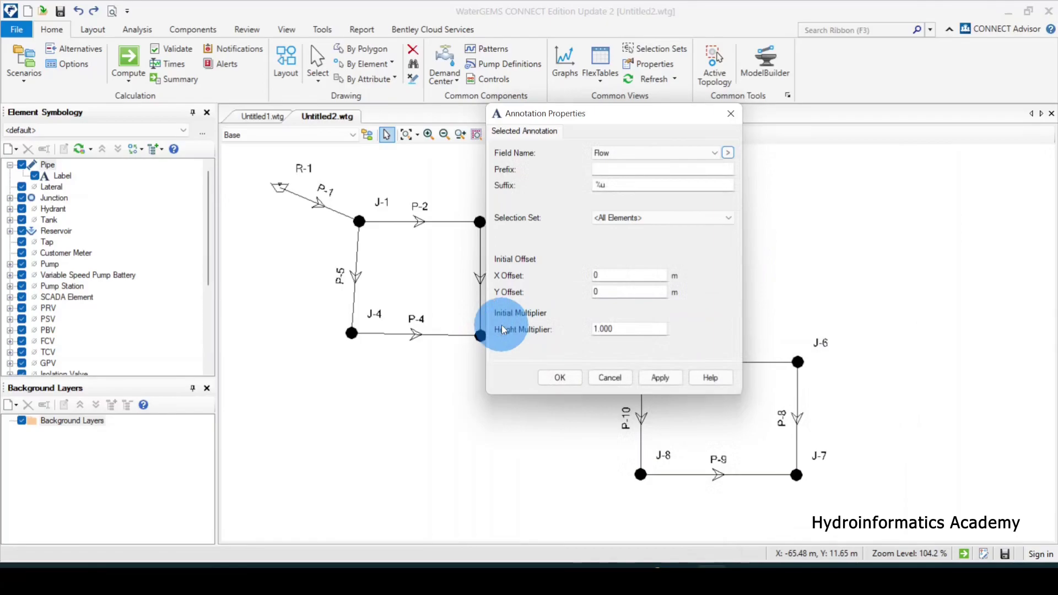
pyautogui.moveTo(629, 114)
pyautogui.mouseDown()
pyautogui.moveTo(732, 110)
pyautogui.moveTo(834, 52)
pyautogui.mouseUp()
pyautogui.click(873, 324)
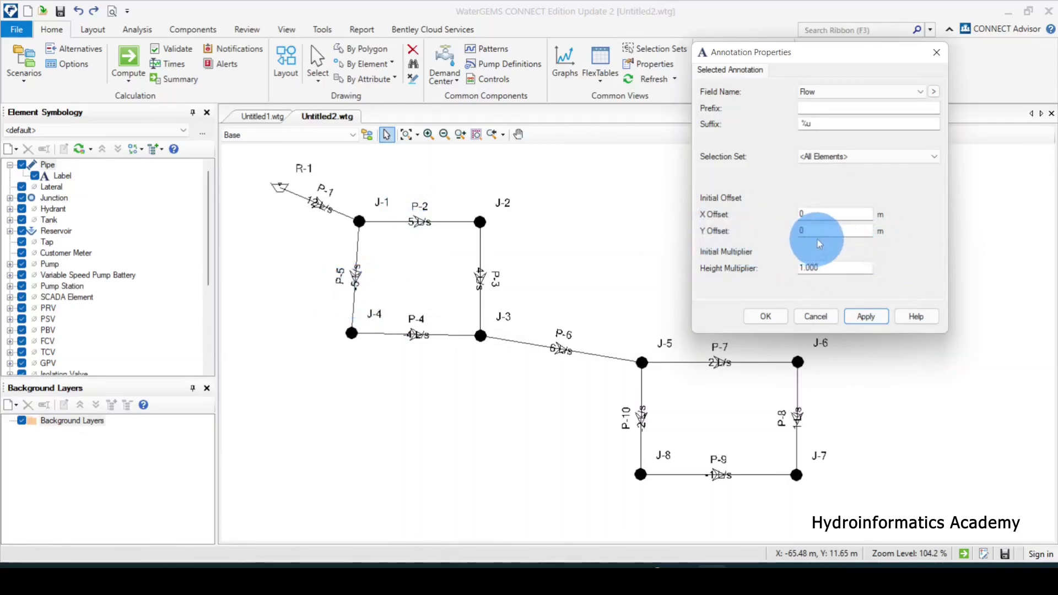
# Step: Set the Flow annotation's Y offset to 2 m and hide the pipes' Label annotation
pyautogui.moveTo(819, 232)
pyautogui.mouseDown()
pyautogui.moveTo(788, 231)
pyautogui.moveTo(814, 229)
pyautogui.mouseUp()
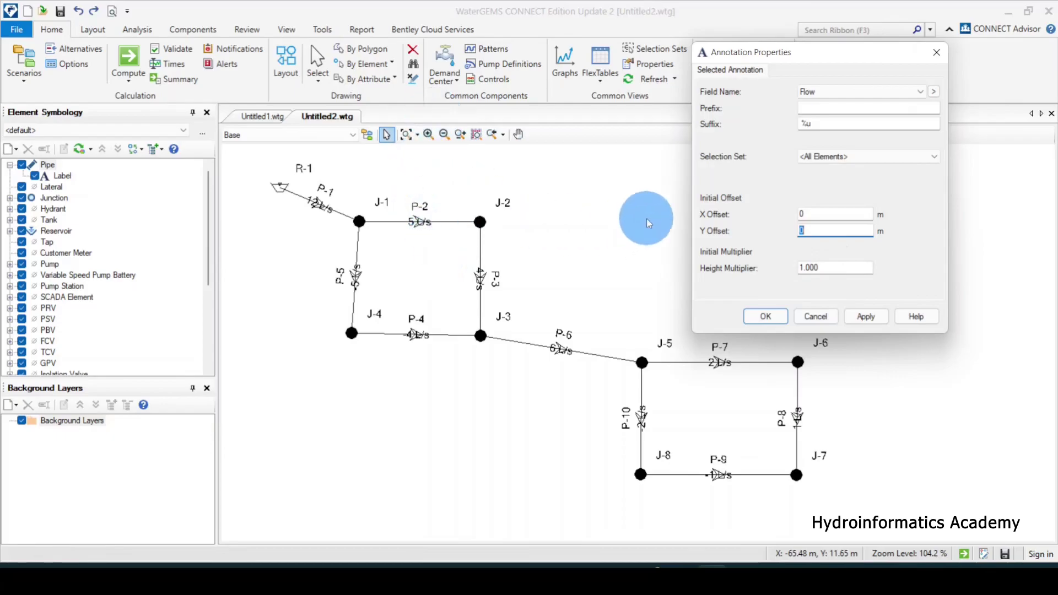
pyautogui.write('2')
pyautogui.click(864, 318)
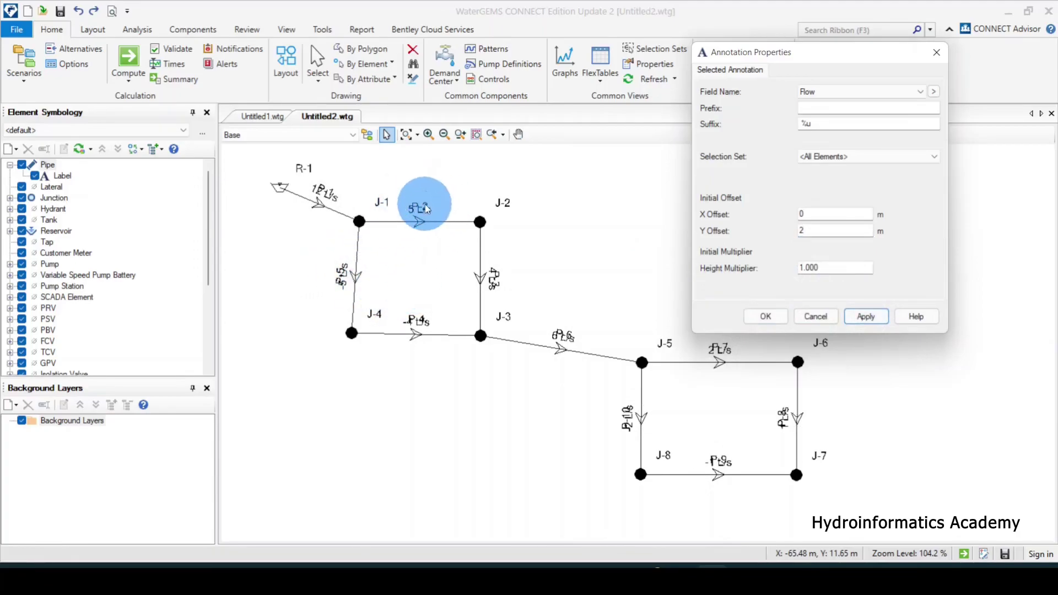
pyautogui.click(765, 315)
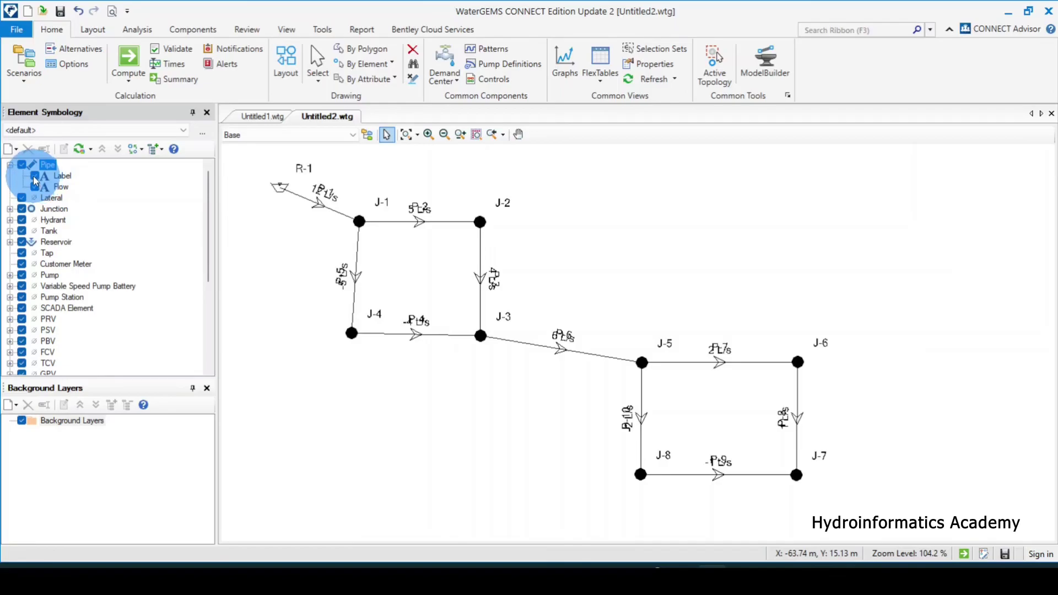
pyautogui.click(34, 176)
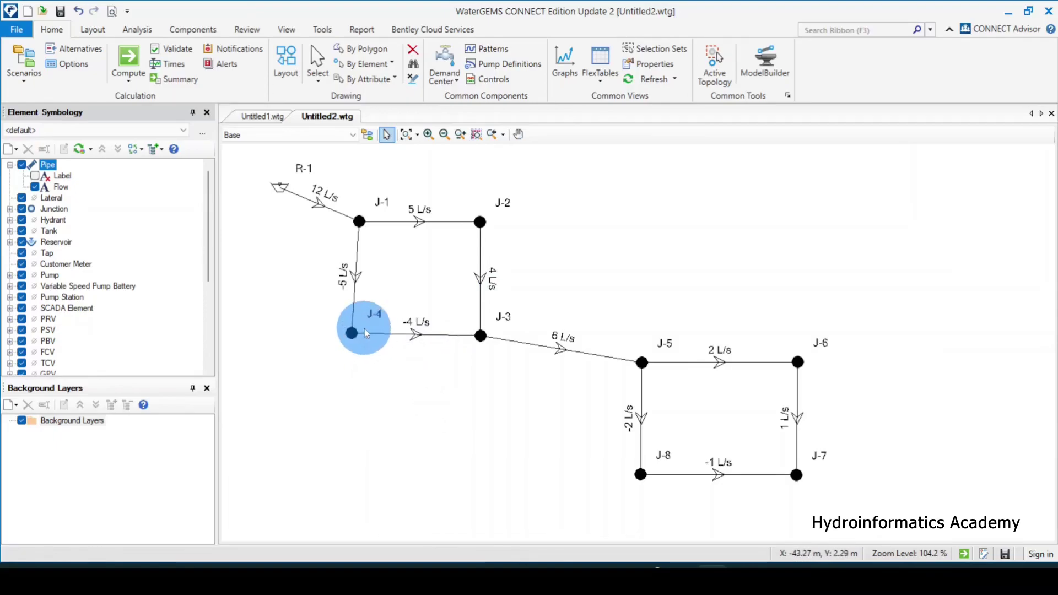
# Step: Reverse pipe P-5 between J-1 and J-4 and pipe P-4 between J-4 and J-3
pyautogui.click(355, 280)
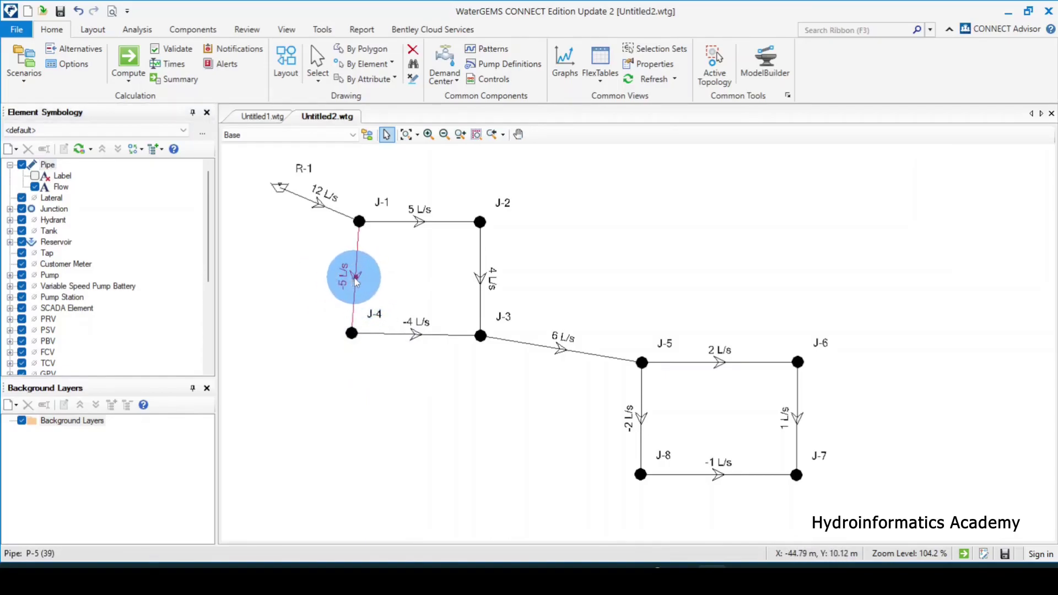
pyautogui.rightClick(355, 281)
pyautogui.click(402, 323)
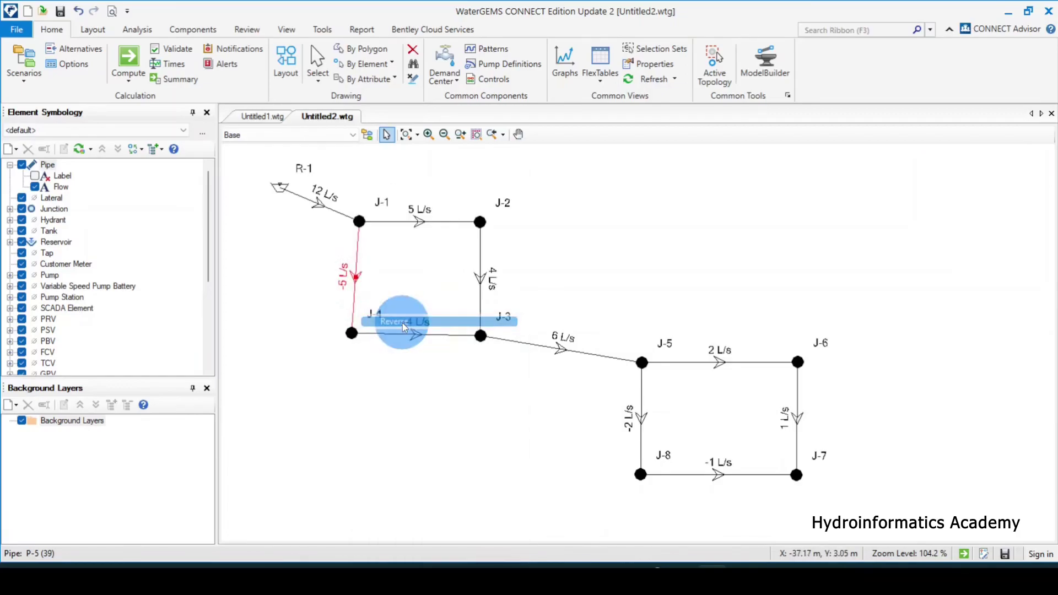
pyautogui.rightClick(412, 335)
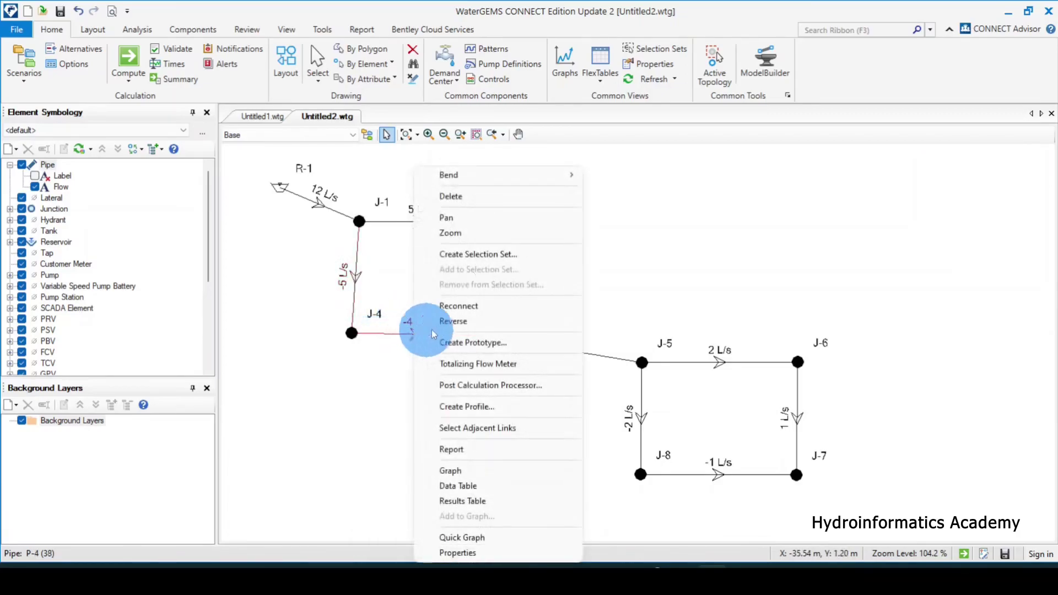
pyautogui.click(462, 322)
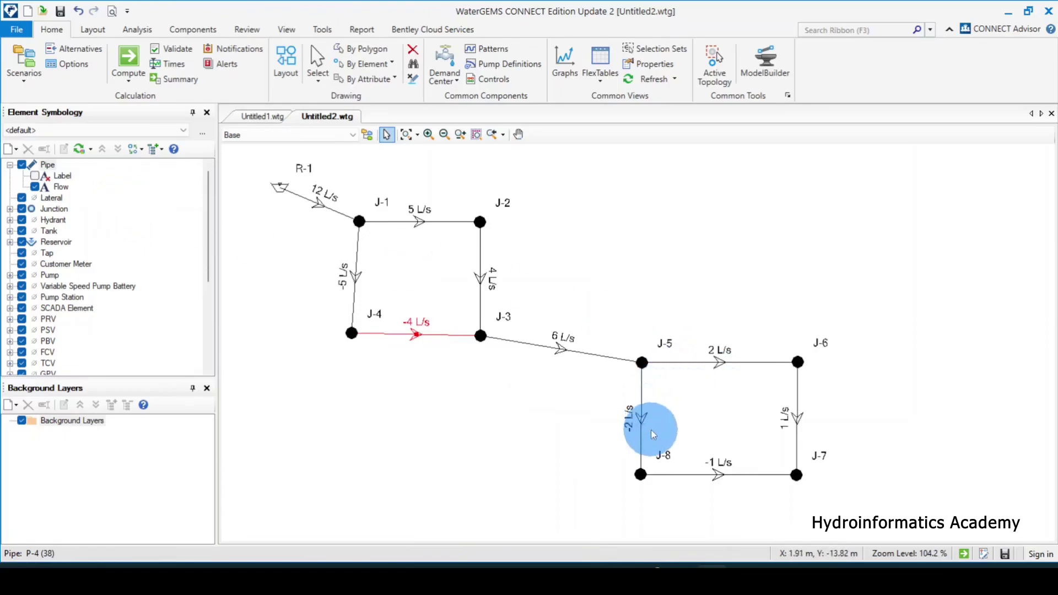
# Step: Reverse pipe P-10 between J-5 and J-8 and pipe P-9 between J-8 and J-7
pyautogui.rightClick(640, 420)
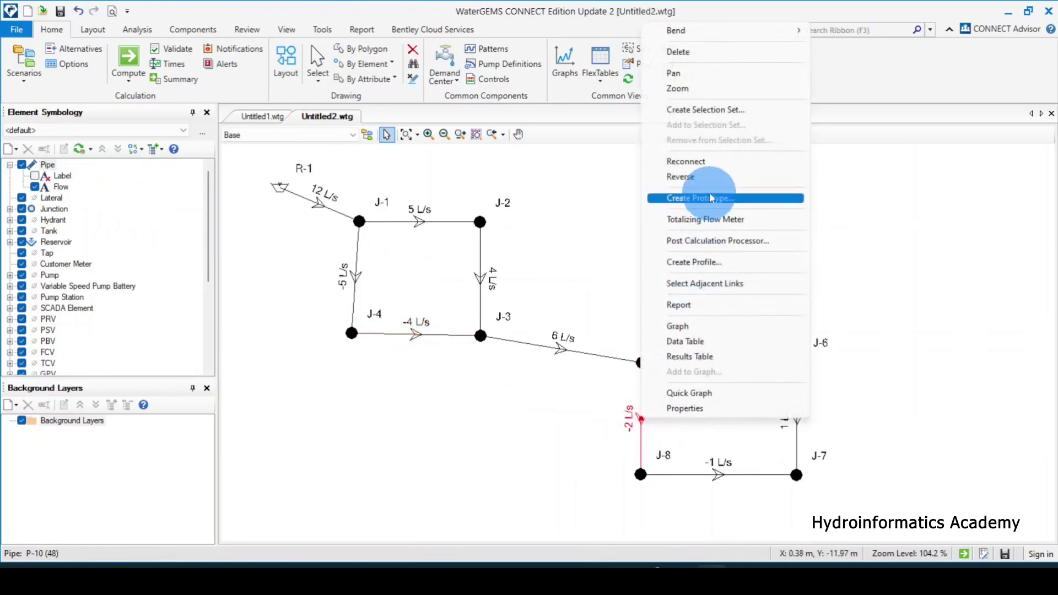
pyautogui.click(702, 176)
pyautogui.click(722, 475)
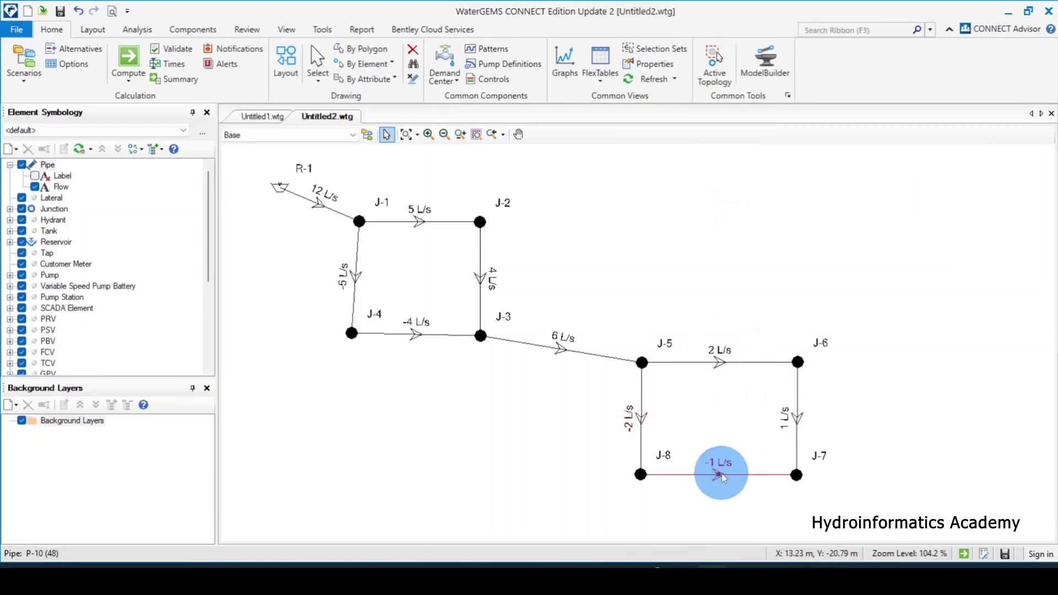
pyautogui.rightClick(722, 475)
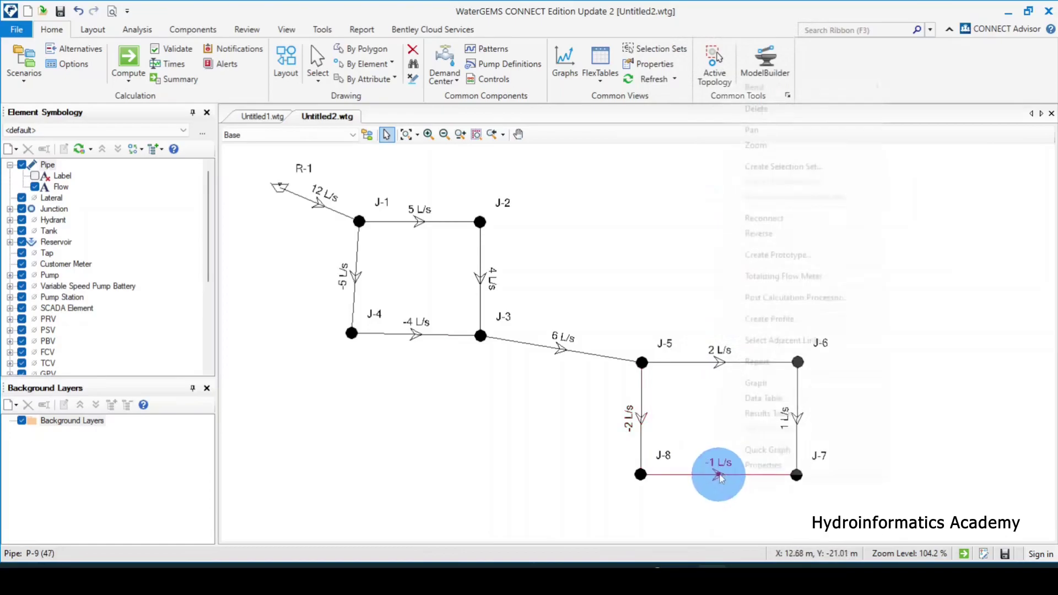
pyautogui.click(765, 236)
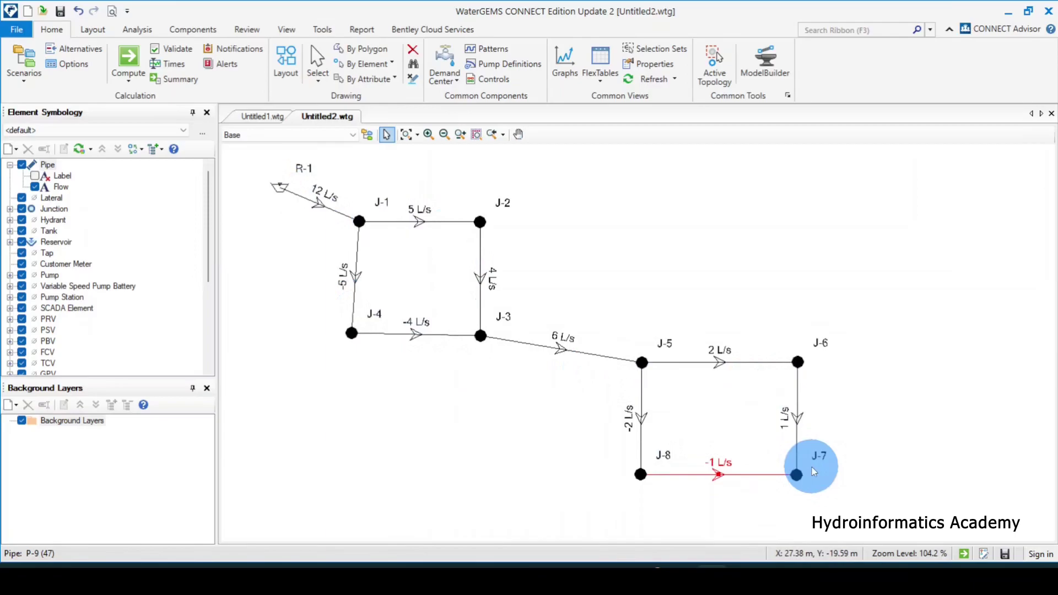
# Step: Add a second annotation to all pipes that shows the Velocity result
pyautogui.rightClick(45, 164)
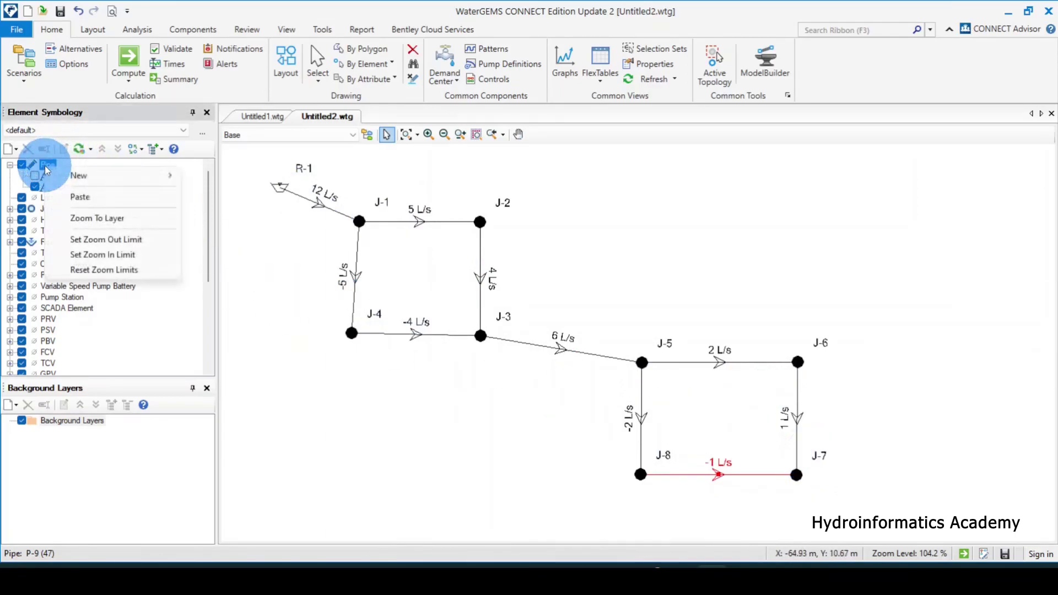
pyautogui.moveTo(109, 177)
pyautogui.click(220, 175)
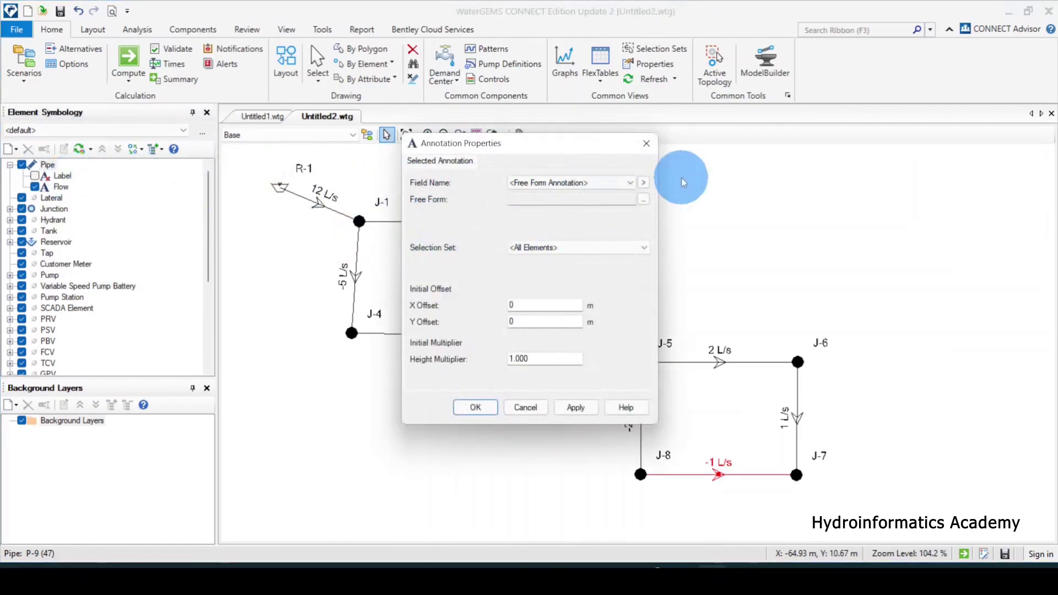
pyautogui.click(644, 183)
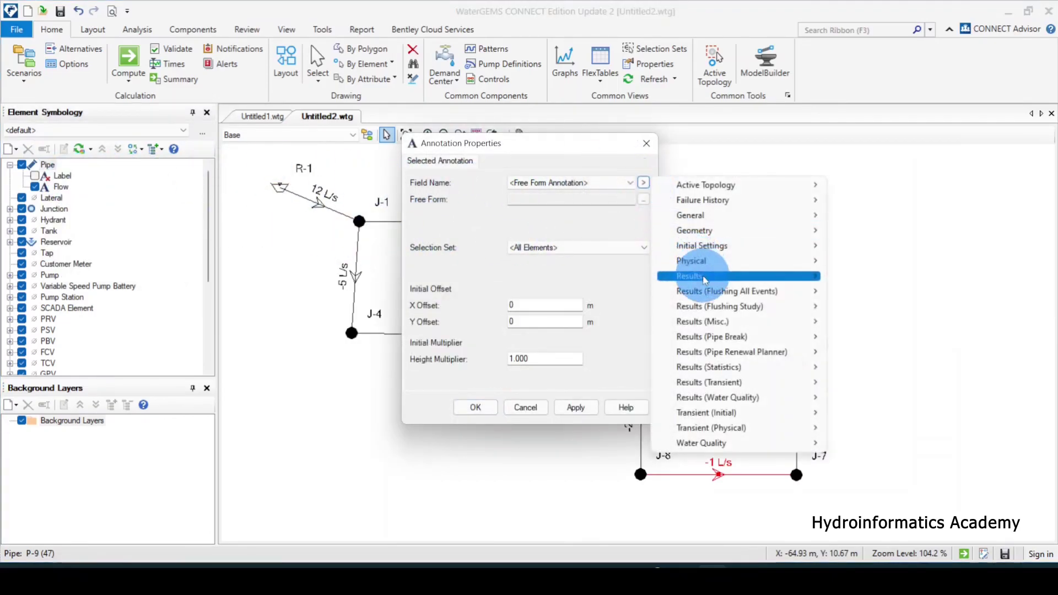
pyautogui.moveTo(701, 276)
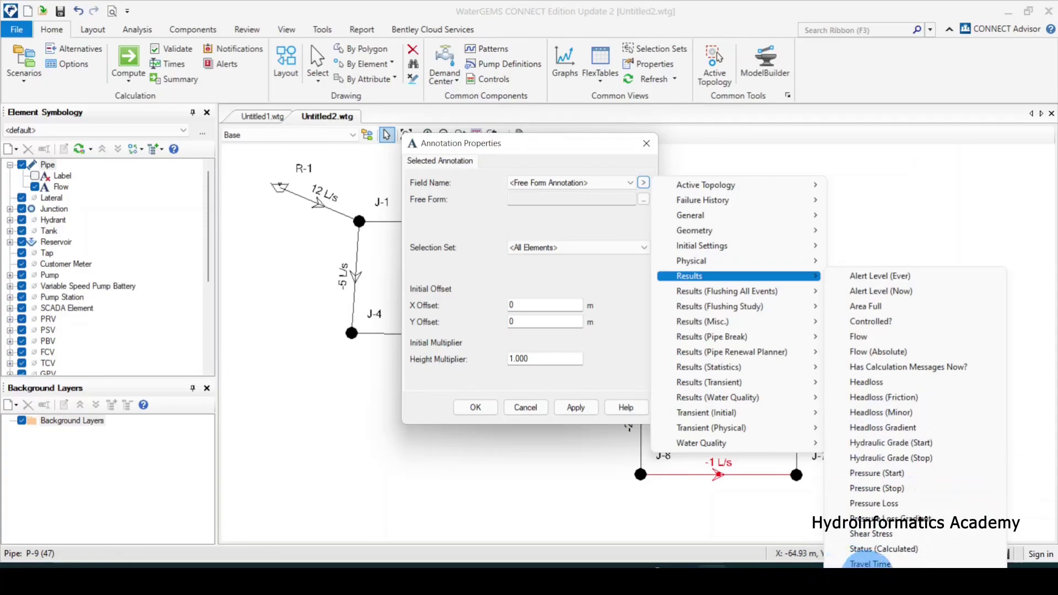
pyautogui.click(867, 567)
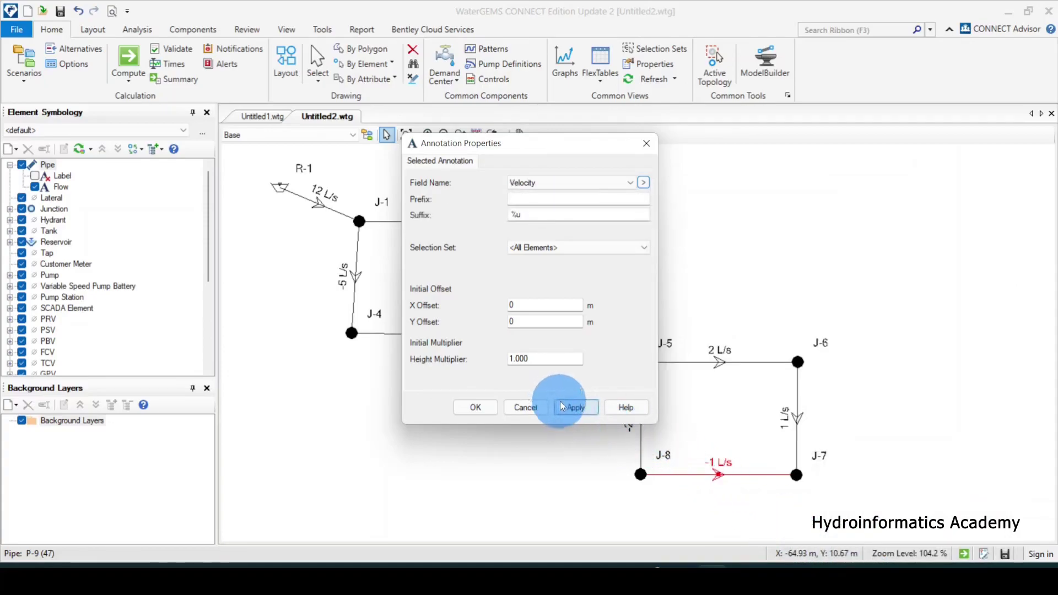
pyautogui.click(581, 409)
# Step: Set the Velocity annotation's Y offset to -2 m and accept the annotation
pyautogui.moveTo(558, 155); pyautogui.dragTo(796, 124)
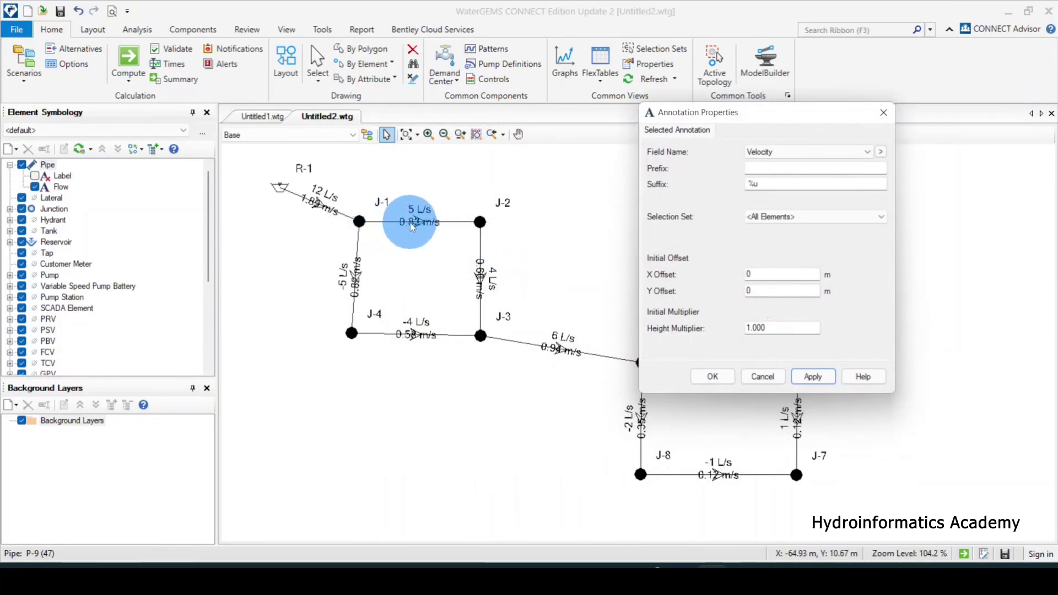
pyautogui.doubleClick(761, 293)
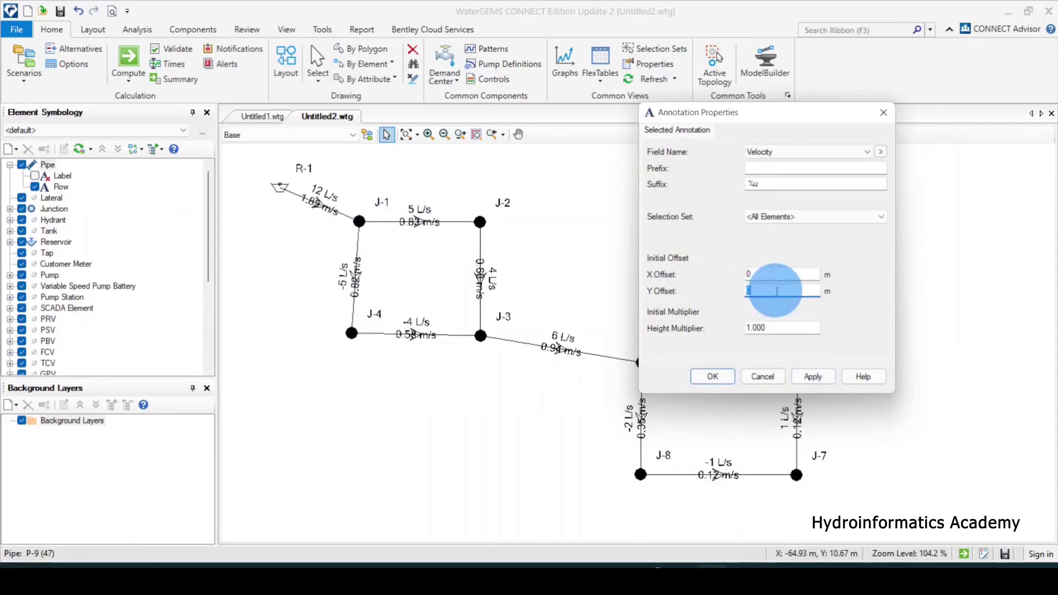
pyautogui.write('-2')
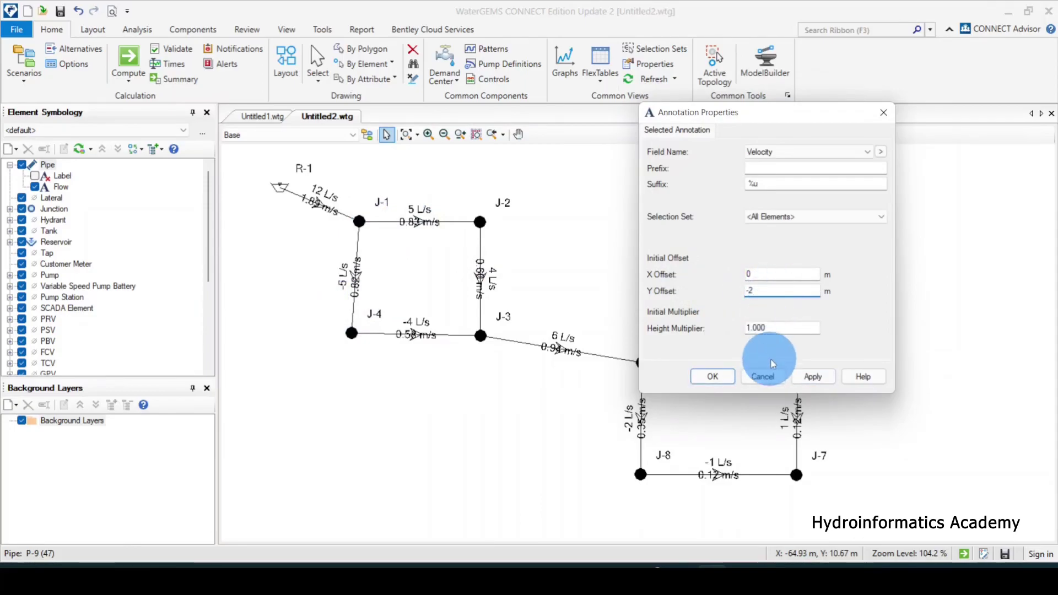
pyautogui.click(813, 376)
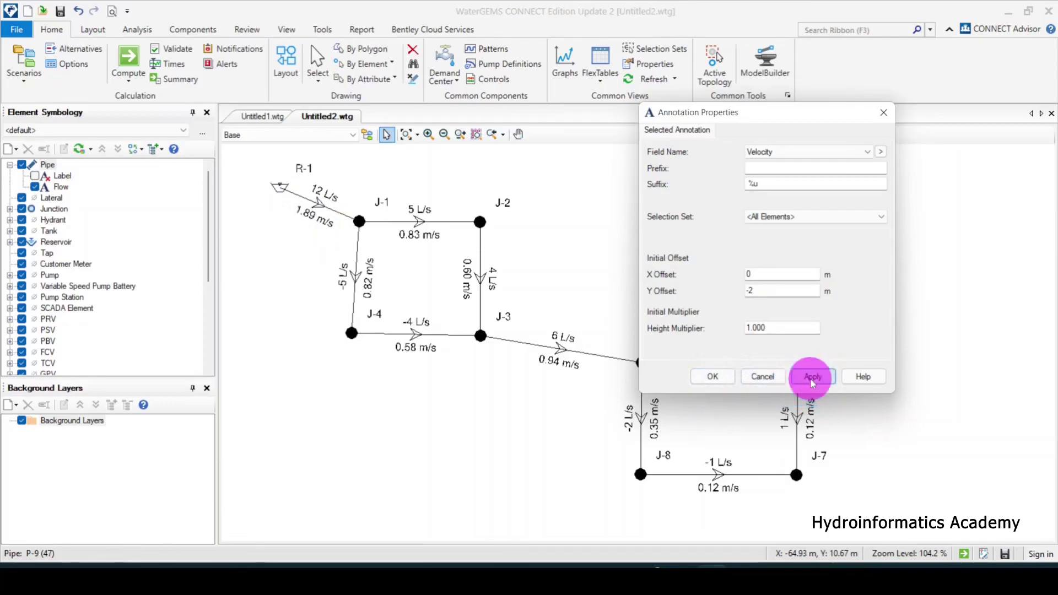
pyautogui.click(712, 377)
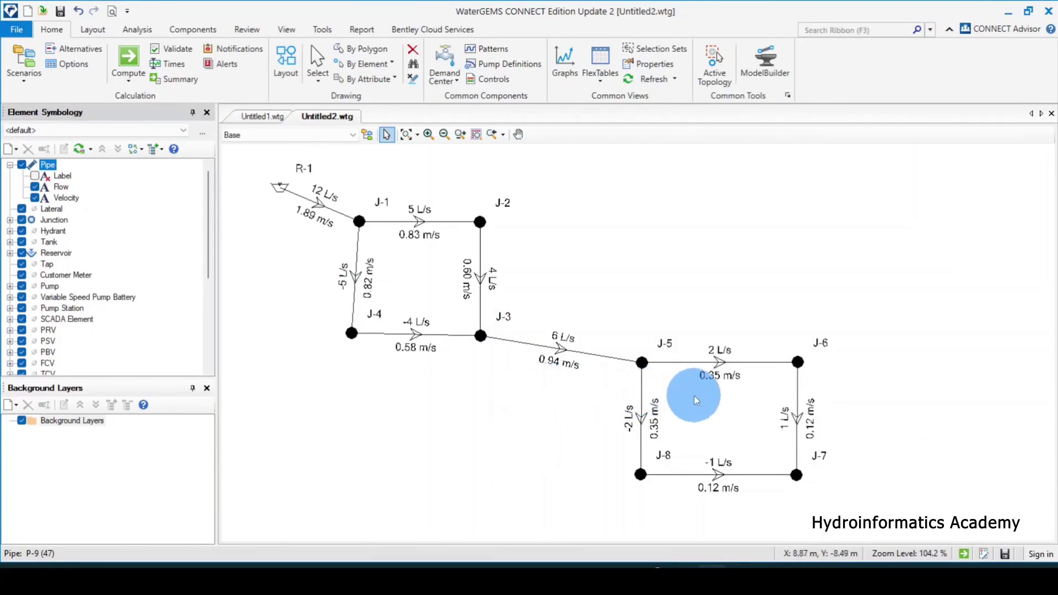
# Step: Add a third annotation to all pipes that shows the Headloss Gradient result, with zero offsets
pyautogui.rightClick(52, 167)
pyautogui.moveTo(137, 179)
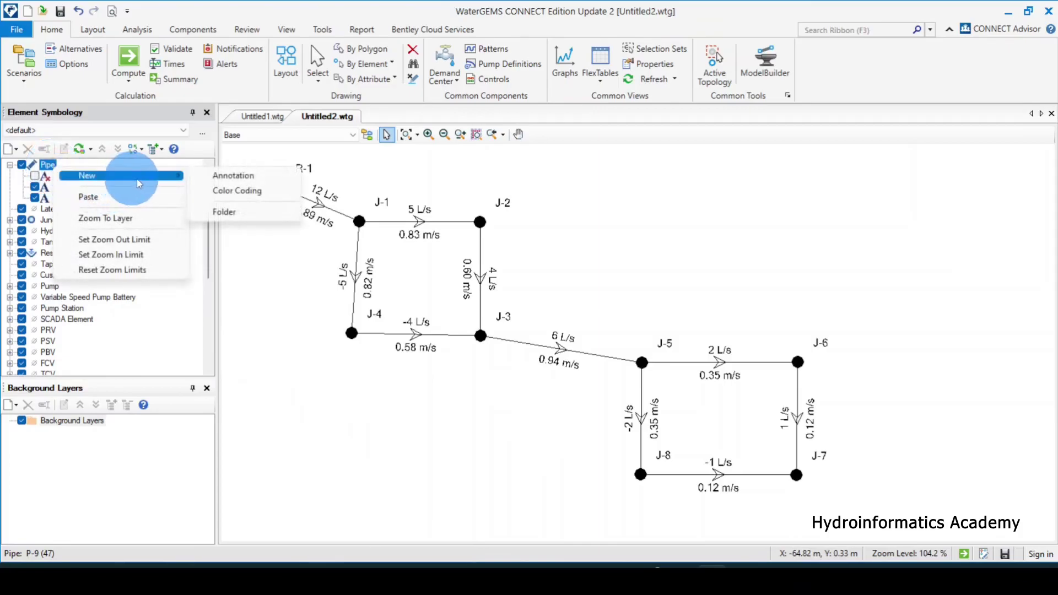
pyautogui.click(236, 172)
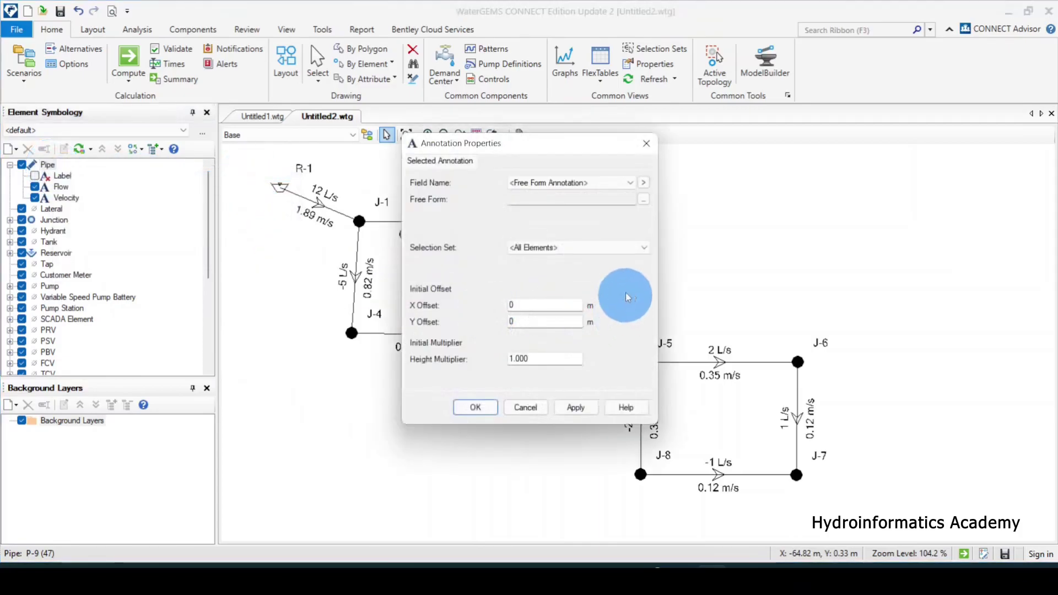
pyautogui.click(643, 182)
pyautogui.moveTo(691, 275)
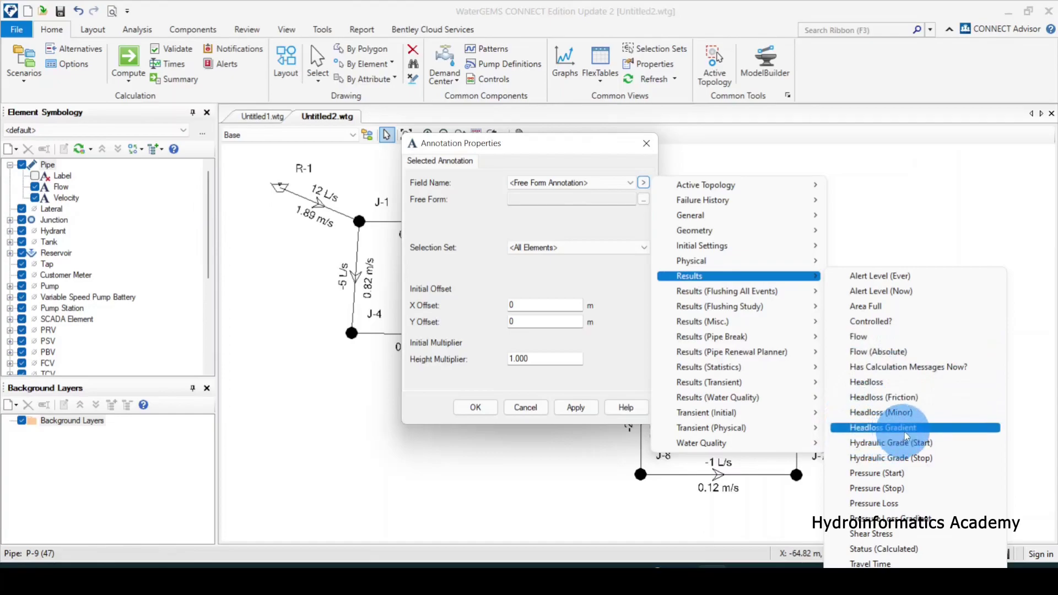
pyautogui.click(925, 429)
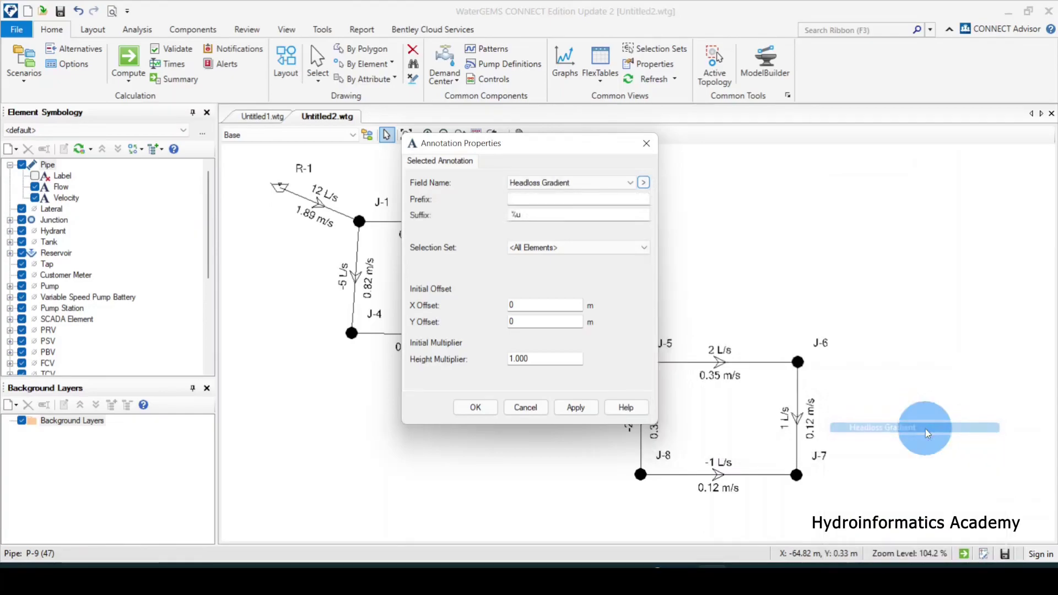
pyautogui.click(588, 414)
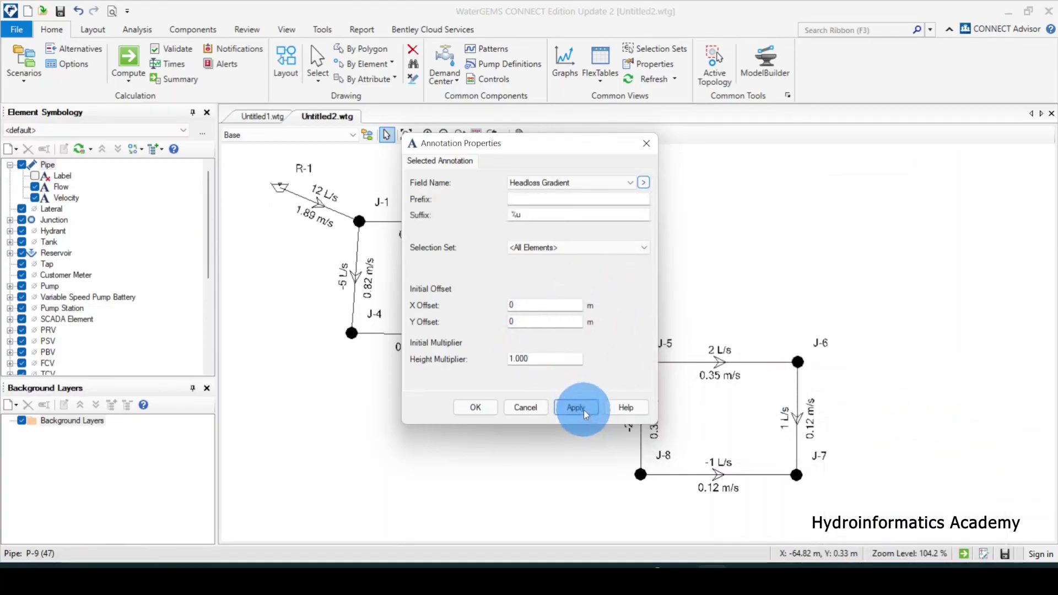
pyautogui.moveTo(550, 144)
pyautogui.mouseDown()
pyautogui.moveTo(749, 126)
pyautogui.moveTo(829, 96)
pyautogui.mouseUp()
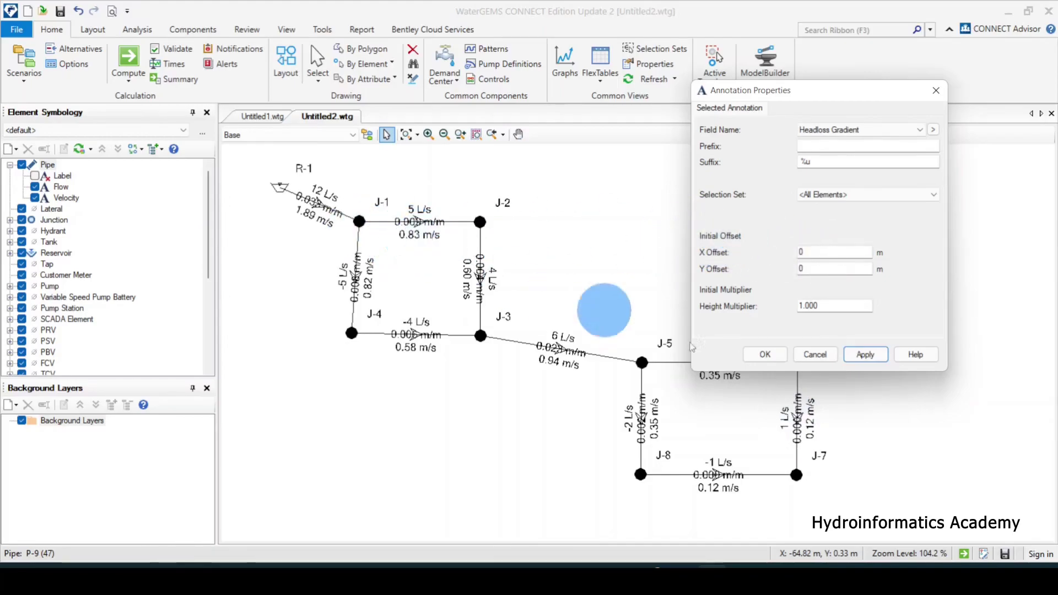
pyautogui.click(770, 354)
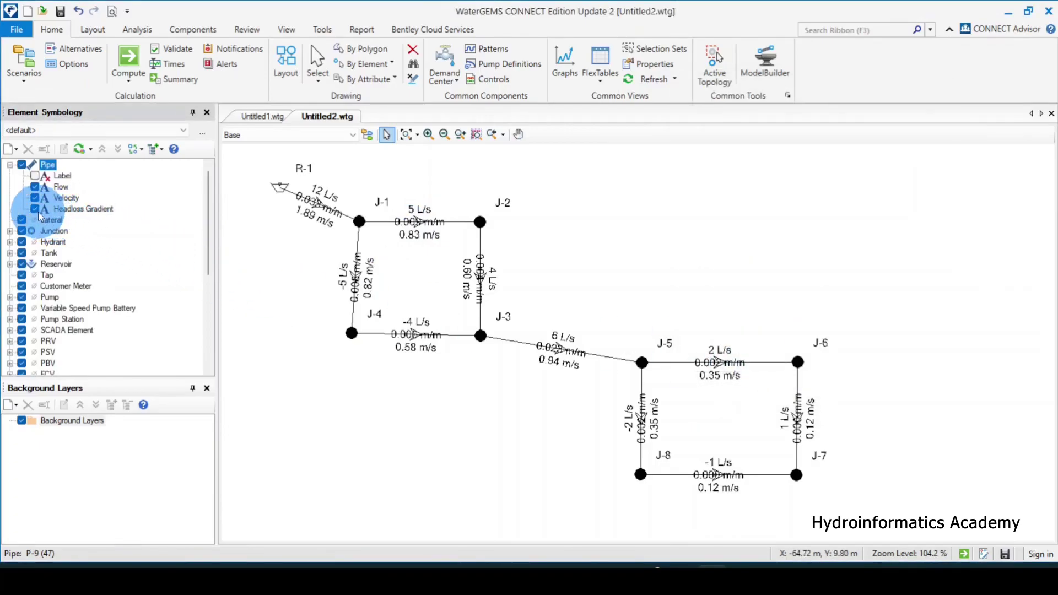
# Step: Hide the Headloss Gradient and Flow annotations of the pipes so that only Velocity is displayed
pyautogui.click(34, 209)
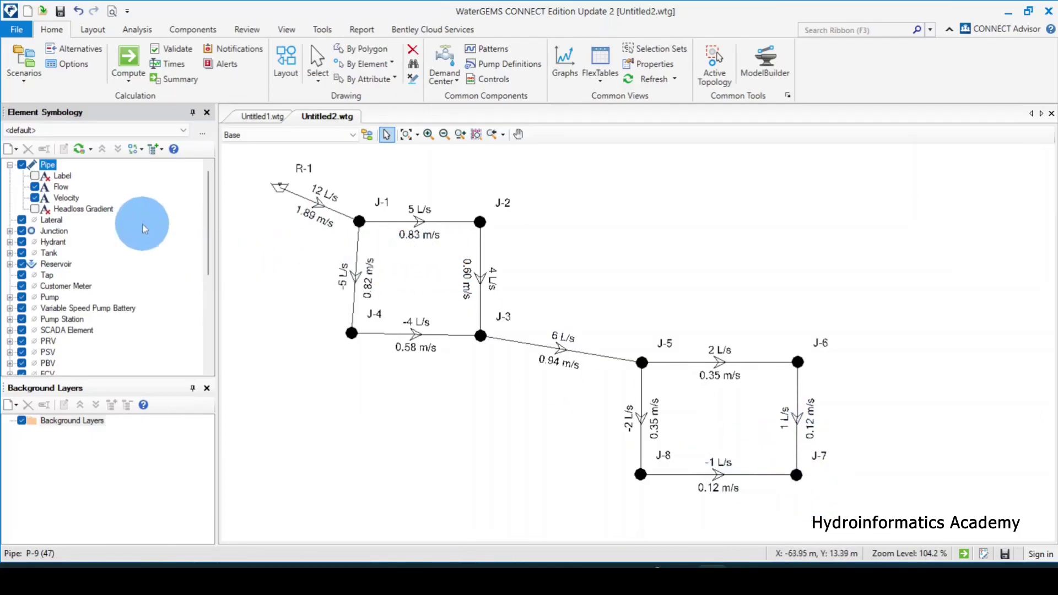
pyautogui.click(35, 188)
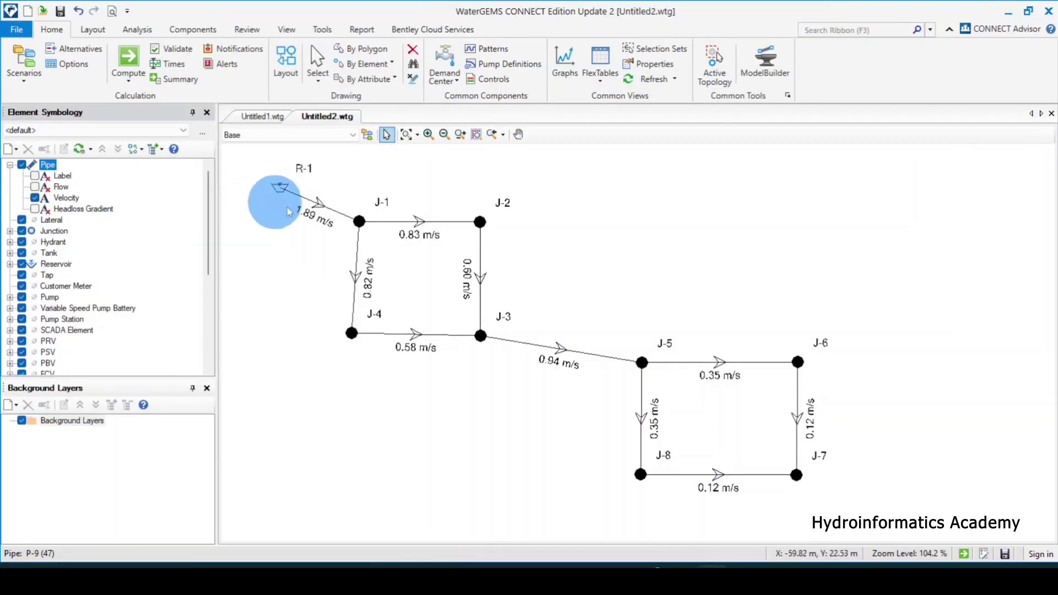
# Step: Set the diameter of pipe P-1 between R-1 and J-1 to 110 mm and recompute the network
pyautogui.doubleClick(314, 202)
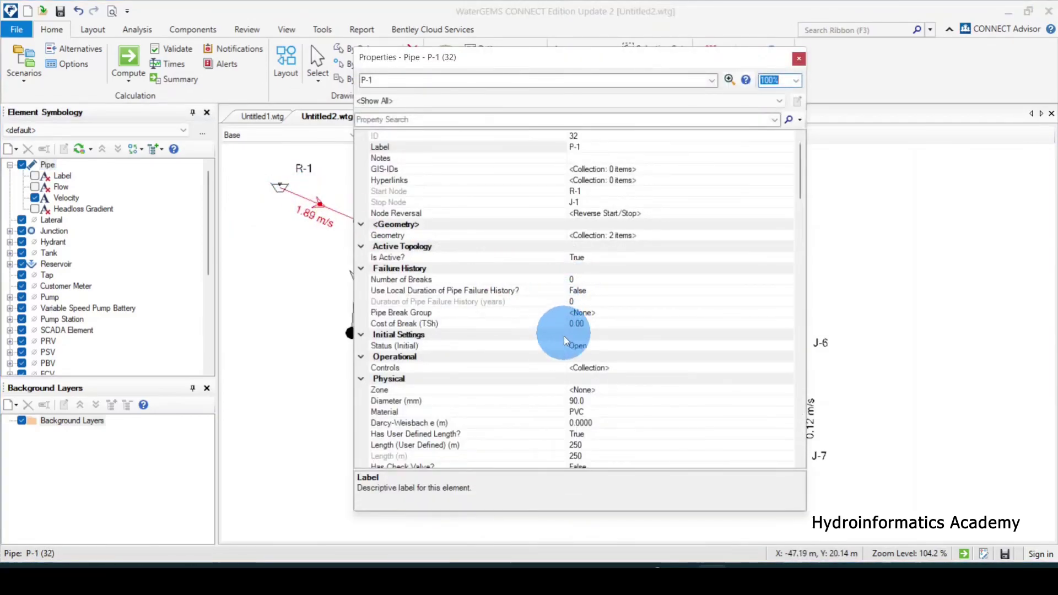
pyautogui.click(398, 403)
pyautogui.moveTo(598, 403); pyautogui.dragTo(545, 401)
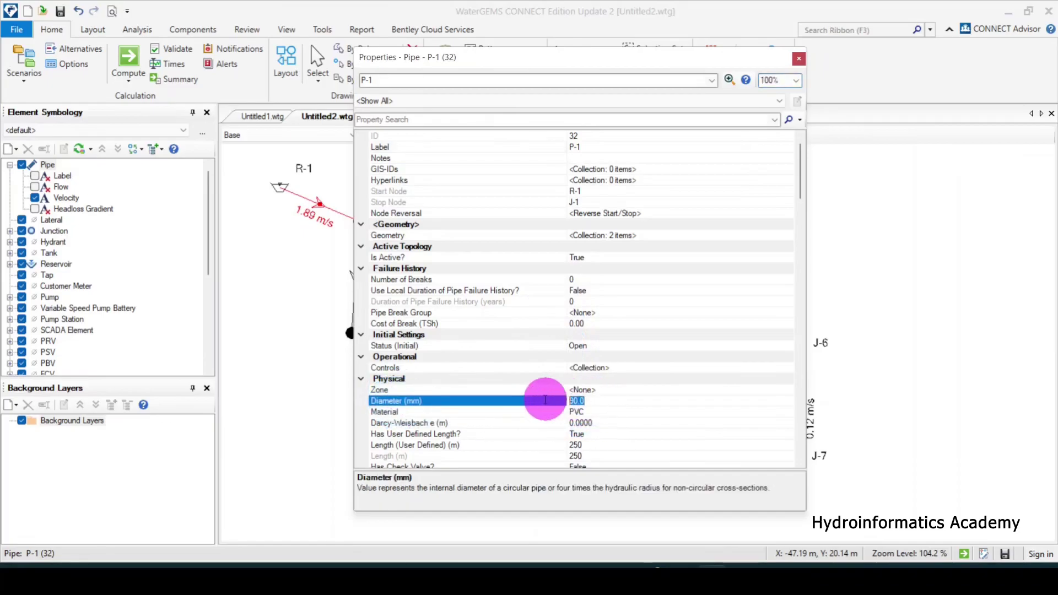
pyautogui.write('110')
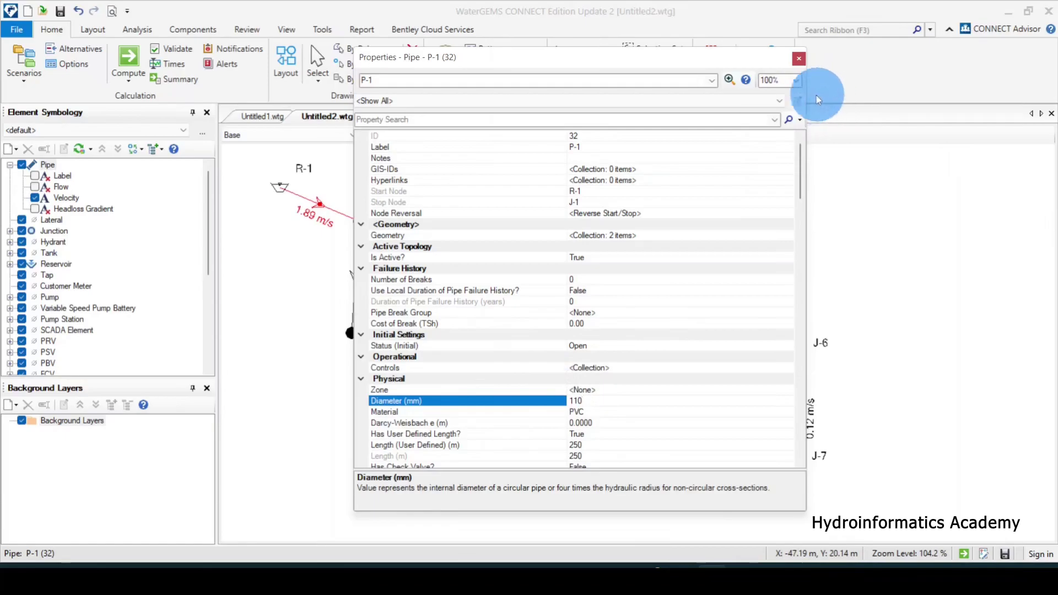
pyautogui.click(799, 59)
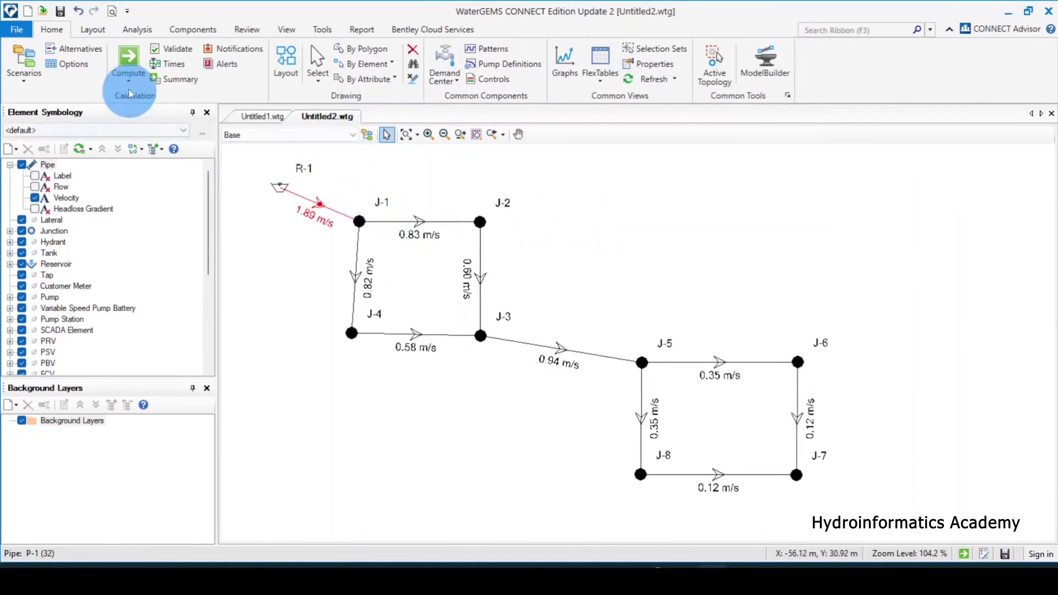
pyautogui.click(128, 60)
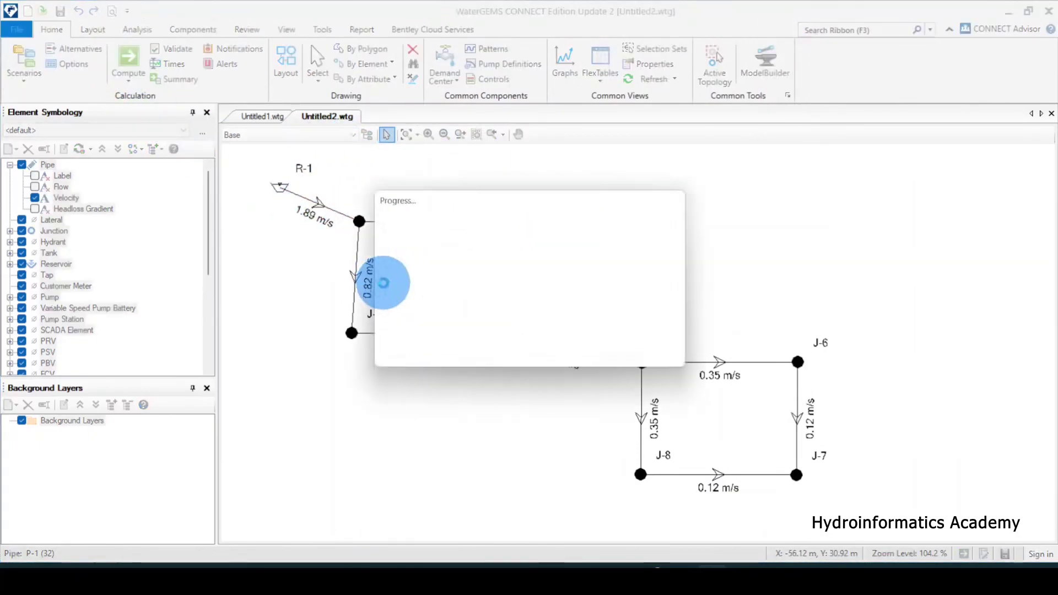
pyautogui.click(783, 196)
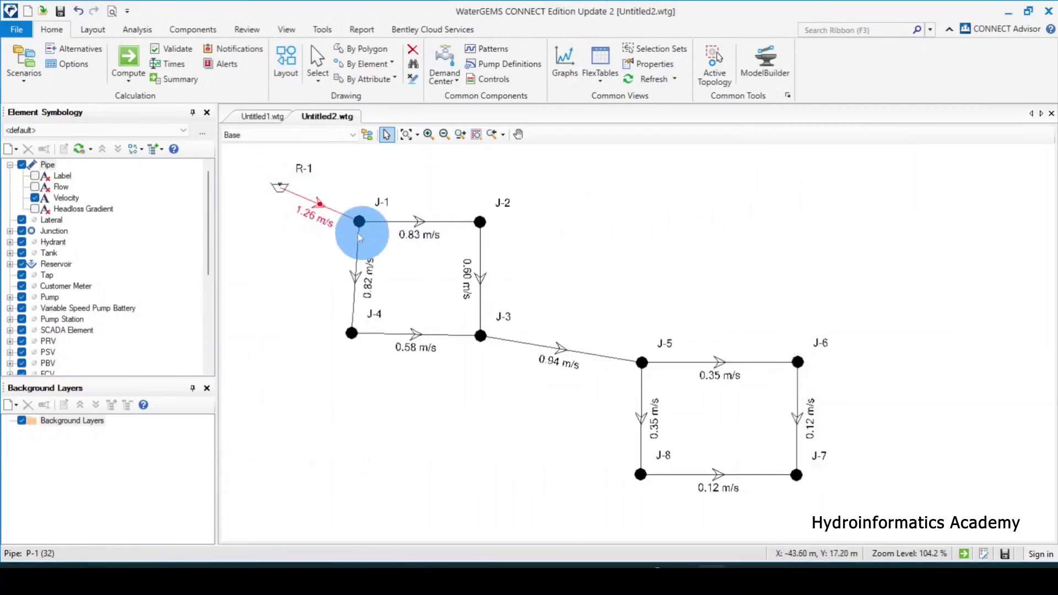
# Step: Set the diameter of pipe P-1 to 160 mm, recompute the network and close the calculation summary
pyautogui.doubleClick(325, 207)
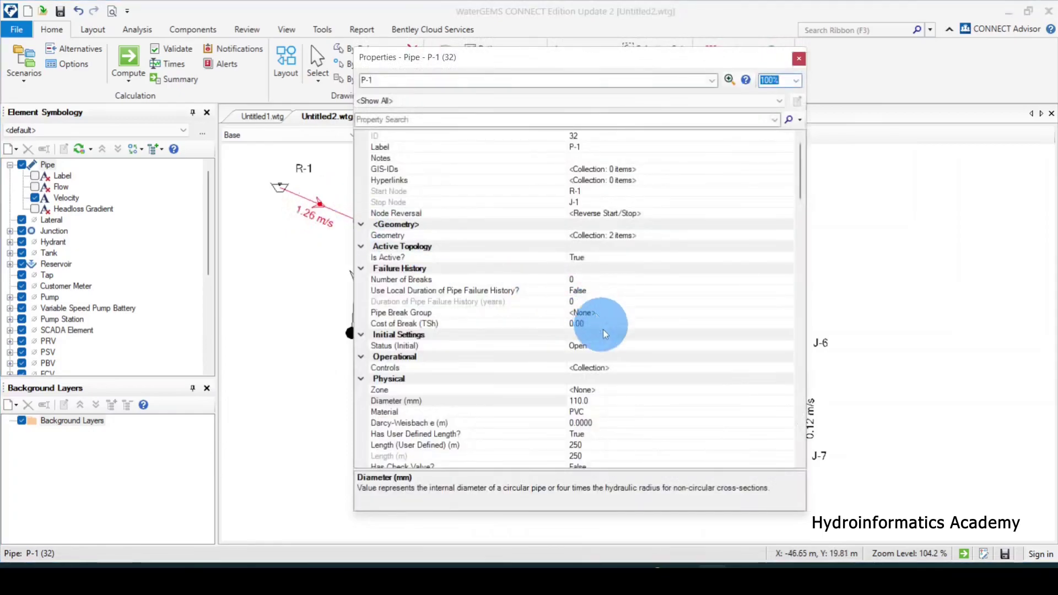
pyautogui.click(599, 400)
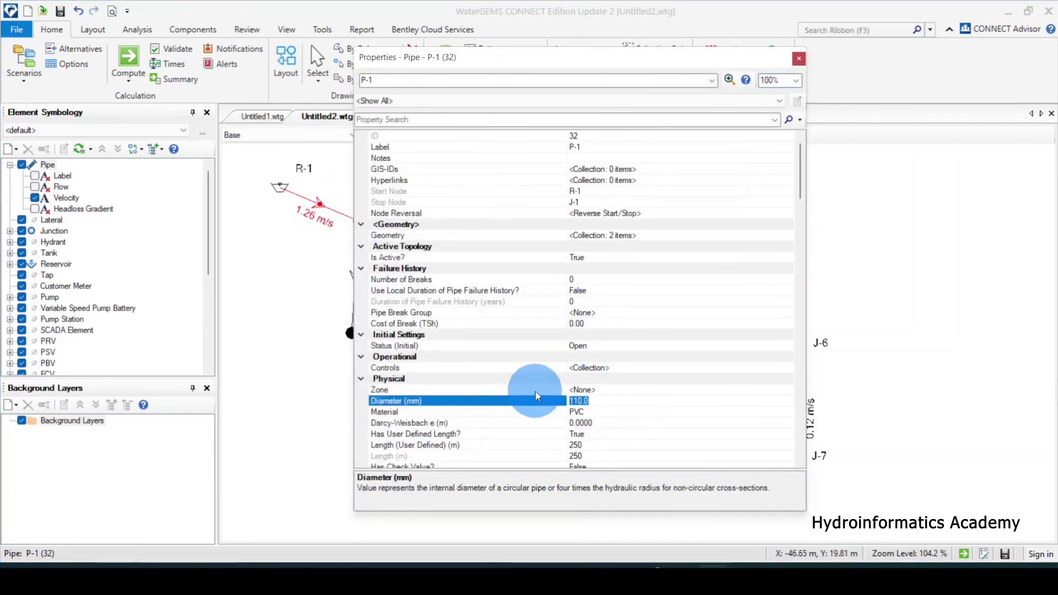
pyautogui.write('160')
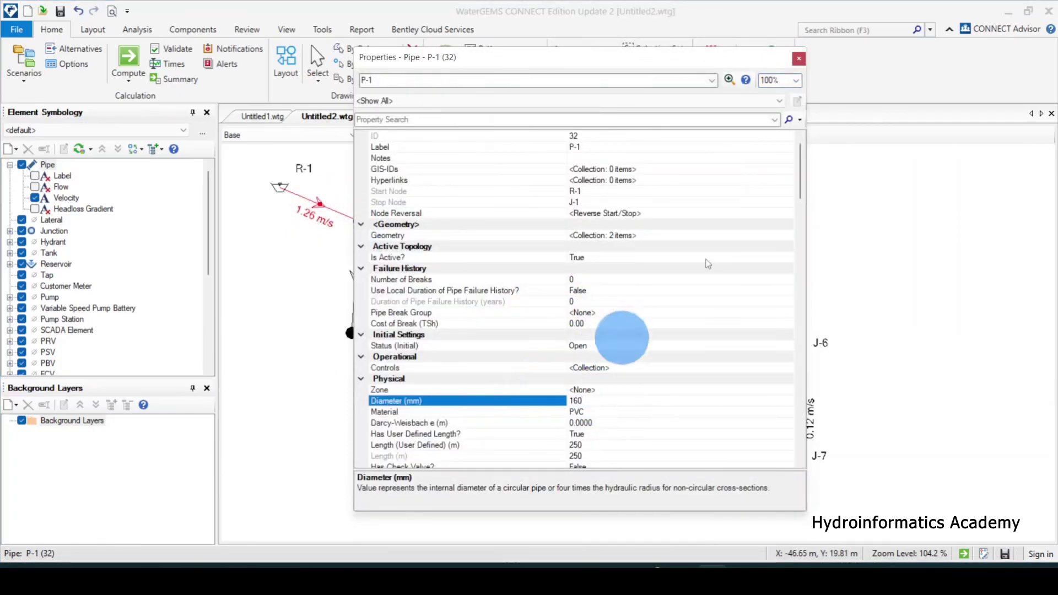
pyautogui.click(799, 58)
pyautogui.click(129, 62)
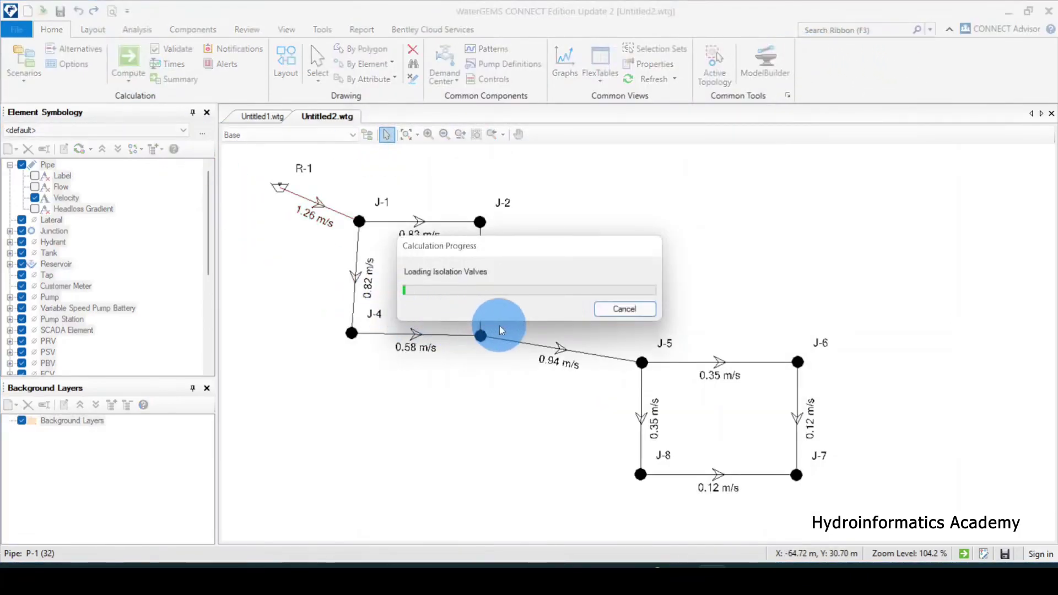
pyautogui.click(782, 196)
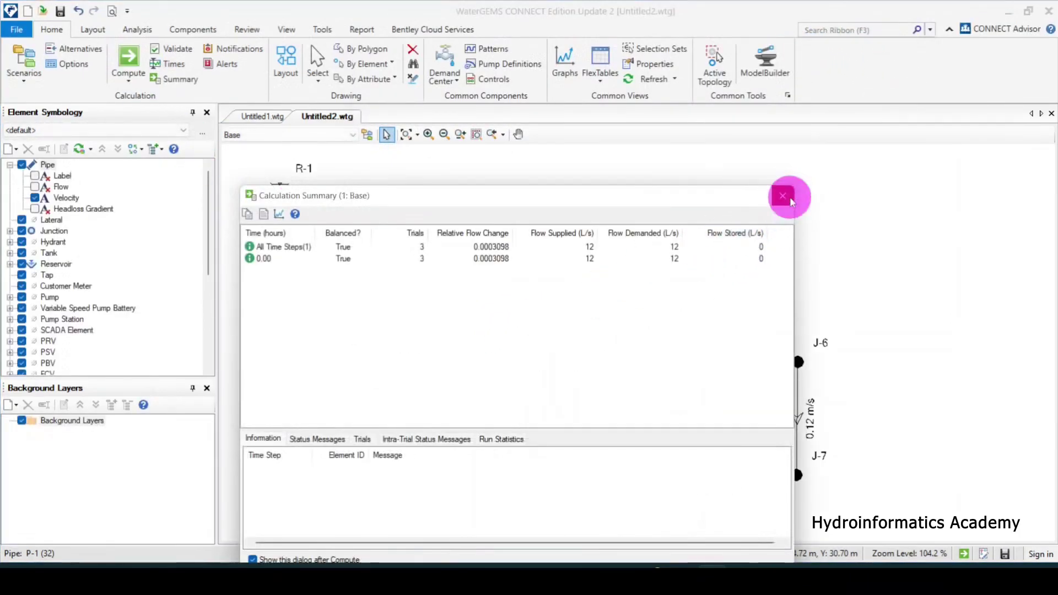
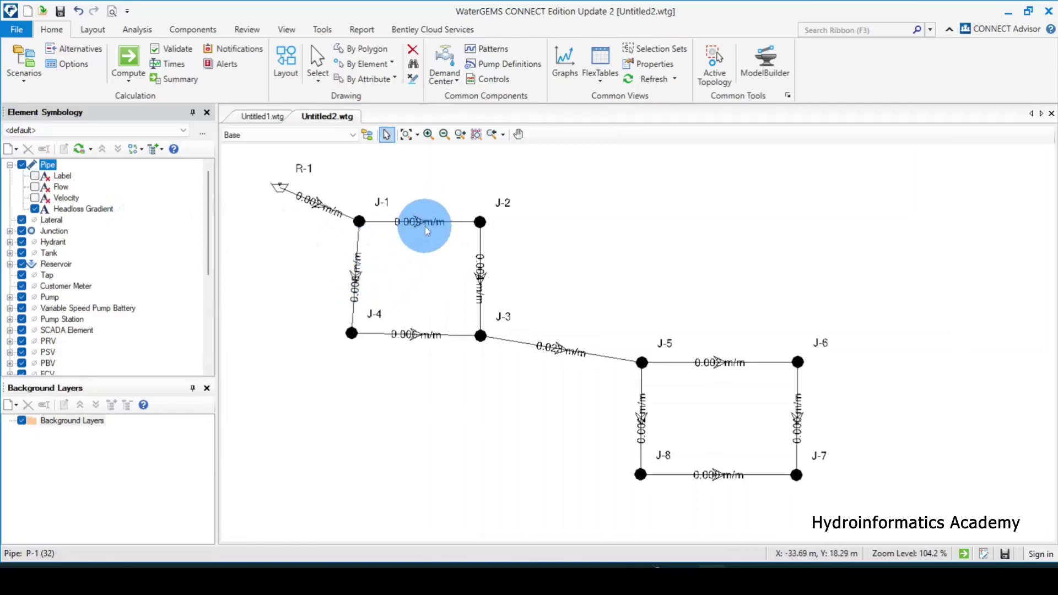
pyautogui.click(110, 210)
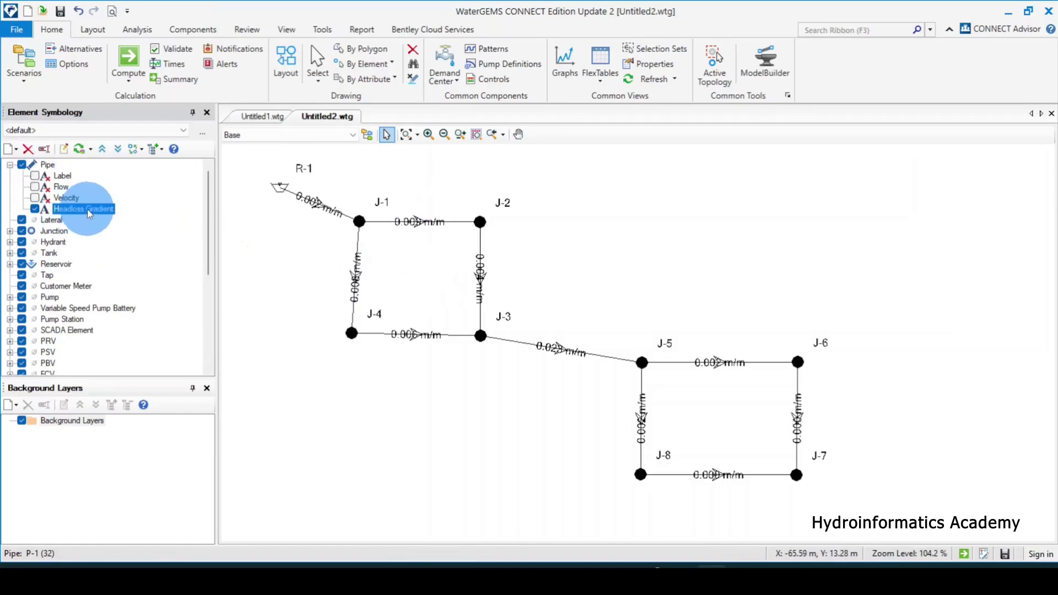
pyautogui.rightClick(90, 214)
pyautogui.click(118, 307)
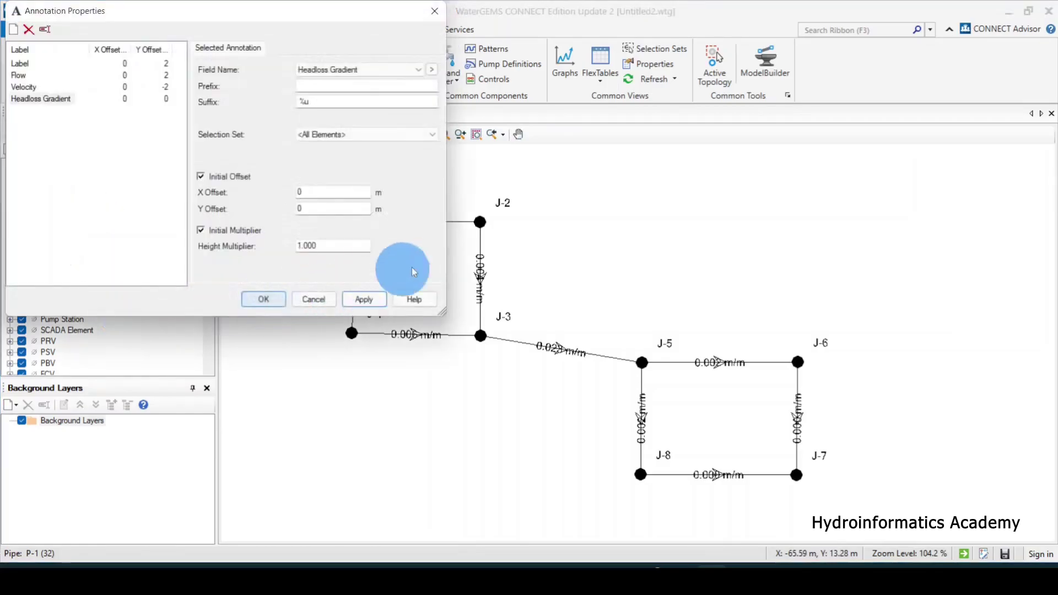
pyautogui.moveTo(293, 12); pyautogui.dragTo(522, 44)
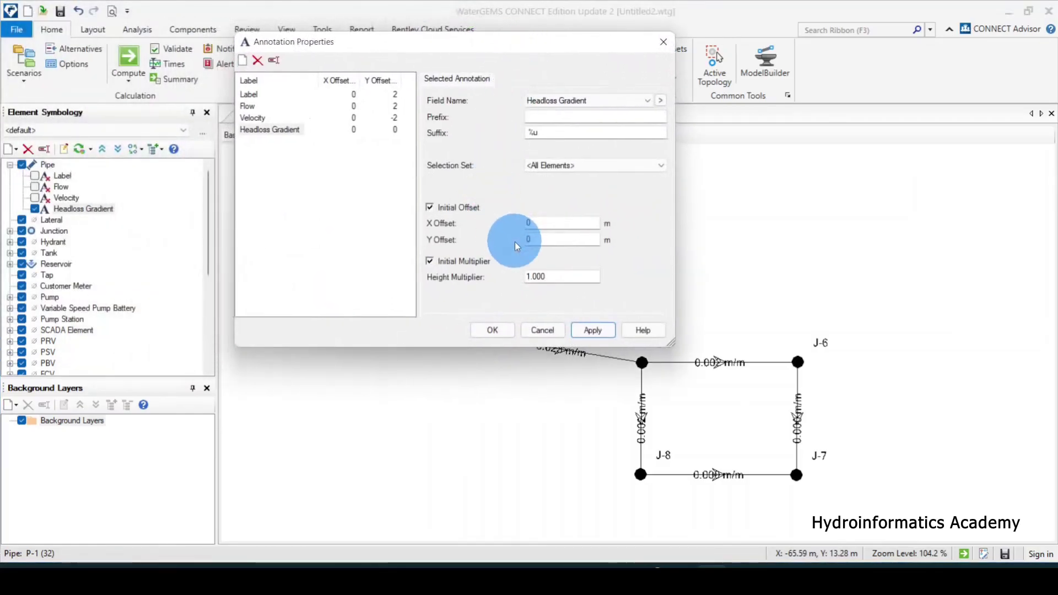
pyautogui.click(665, 43)
# Step: Edit the pipes' Headloss Gradient annotation, setting its Y offset to 2 m, and accept the change
pyautogui.rightClick(91, 209)
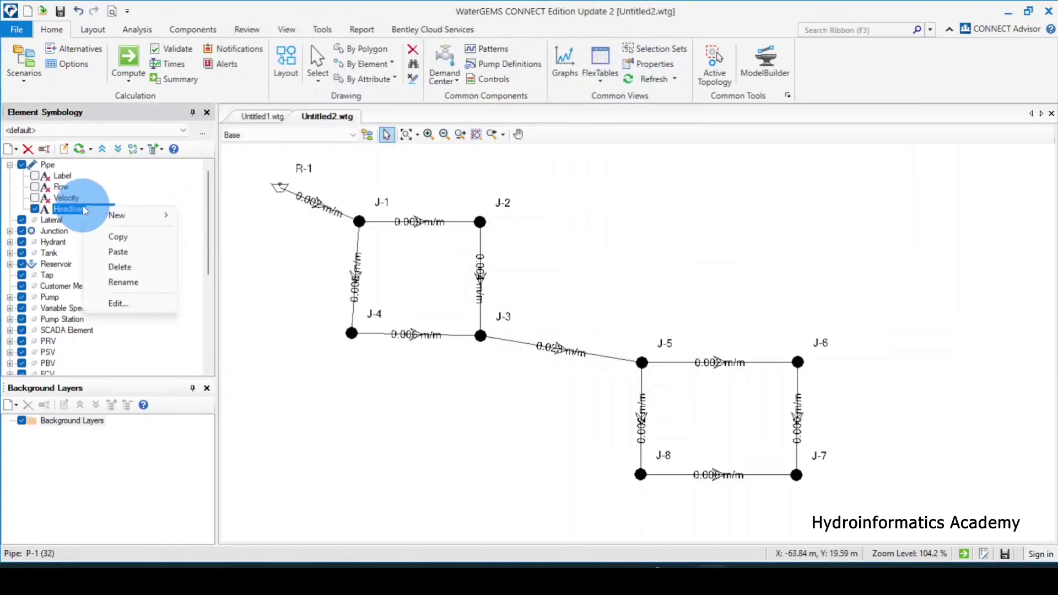
pyautogui.click(124, 302)
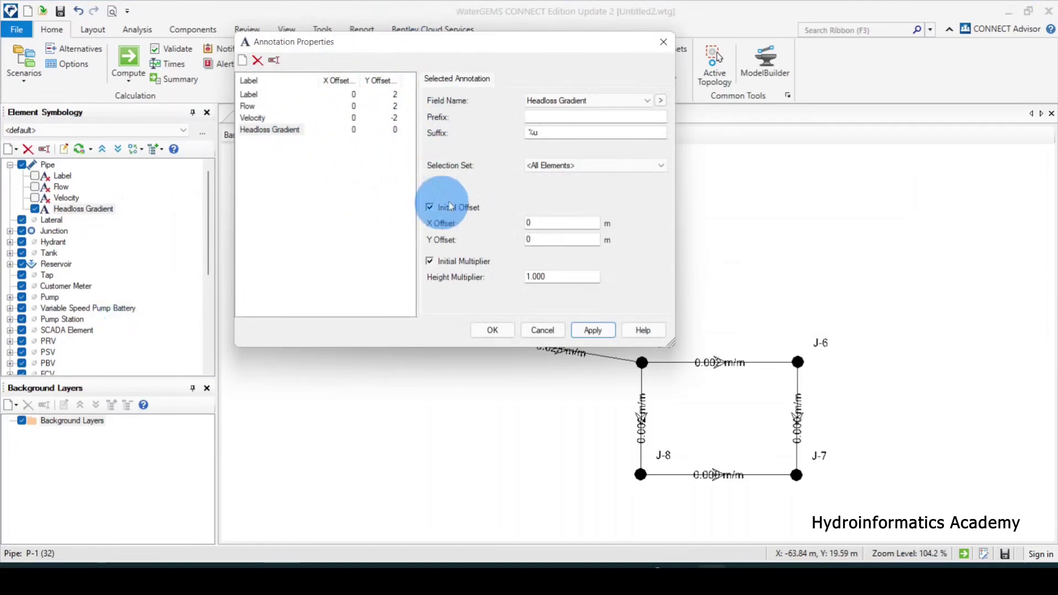
pyautogui.click(661, 100)
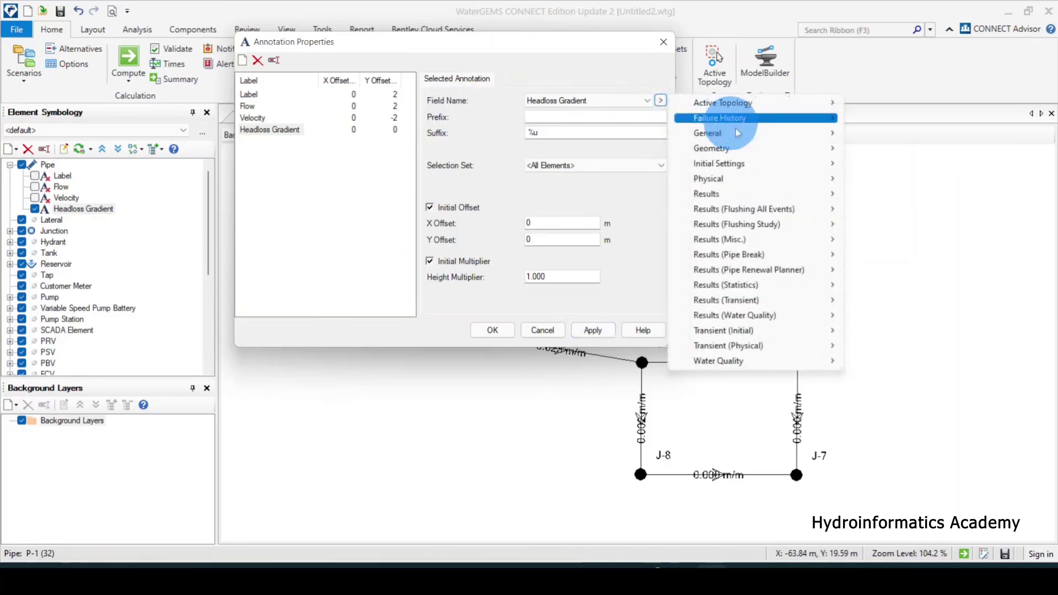
pyautogui.moveTo(742, 195)
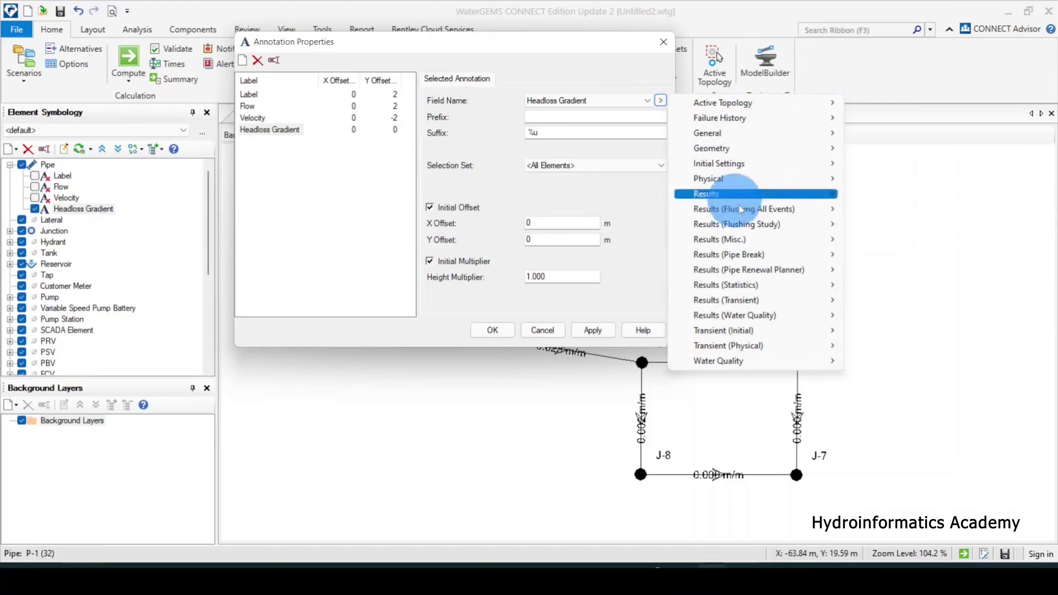
pyautogui.click(507, 221)
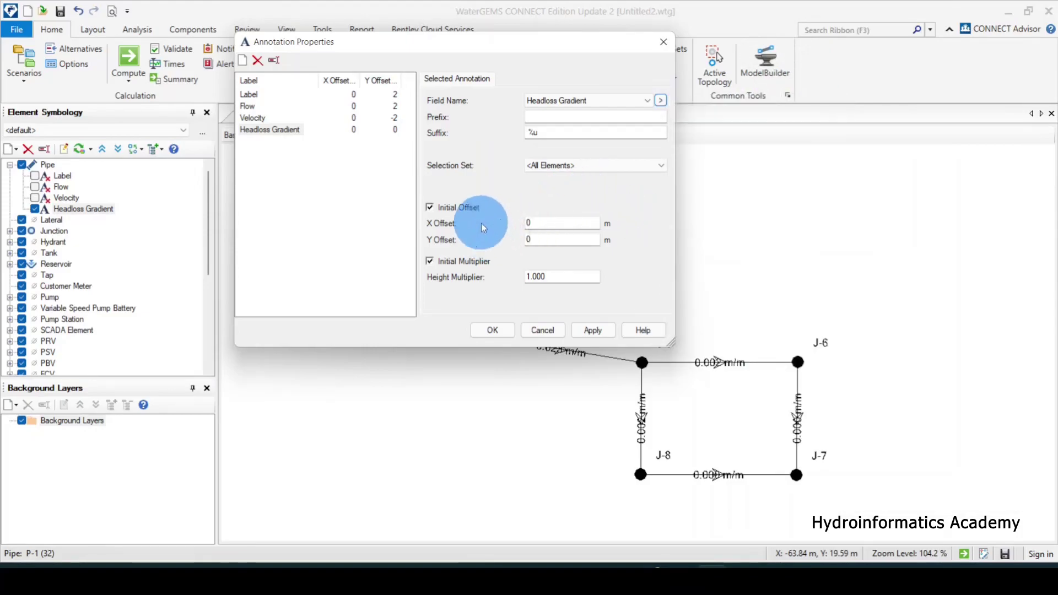
pyautogui.doubleClick(539, 241)
pyautogui.write('2')
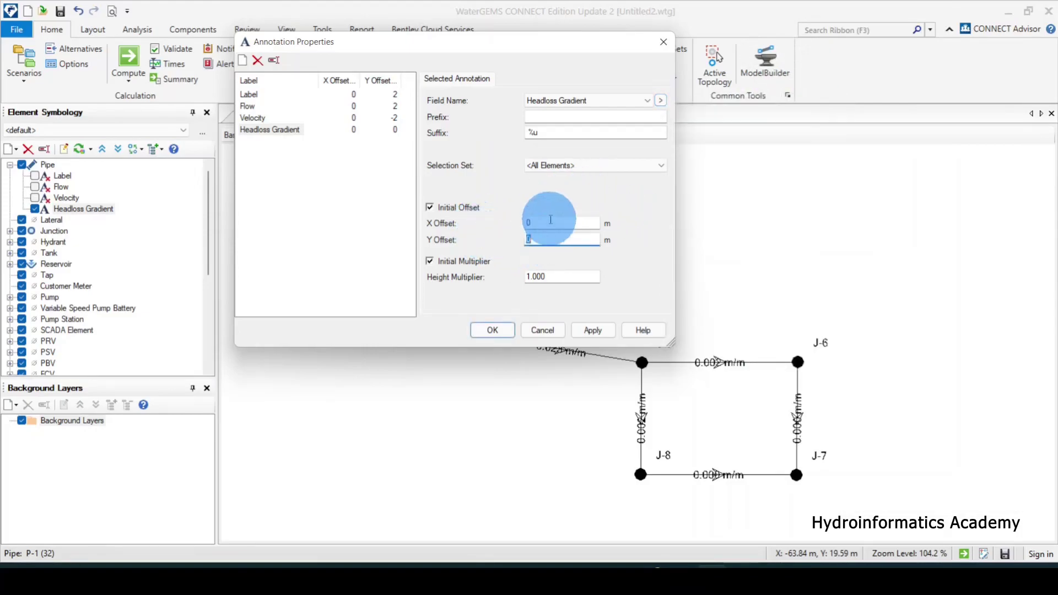
pyautogui.moveTo(509, 44)
pyautogui.mouseDown()
pyautogui.moveTo(928, 90)
pyautogui.moveTo(868, 88)
pyautogui.mouseUp()
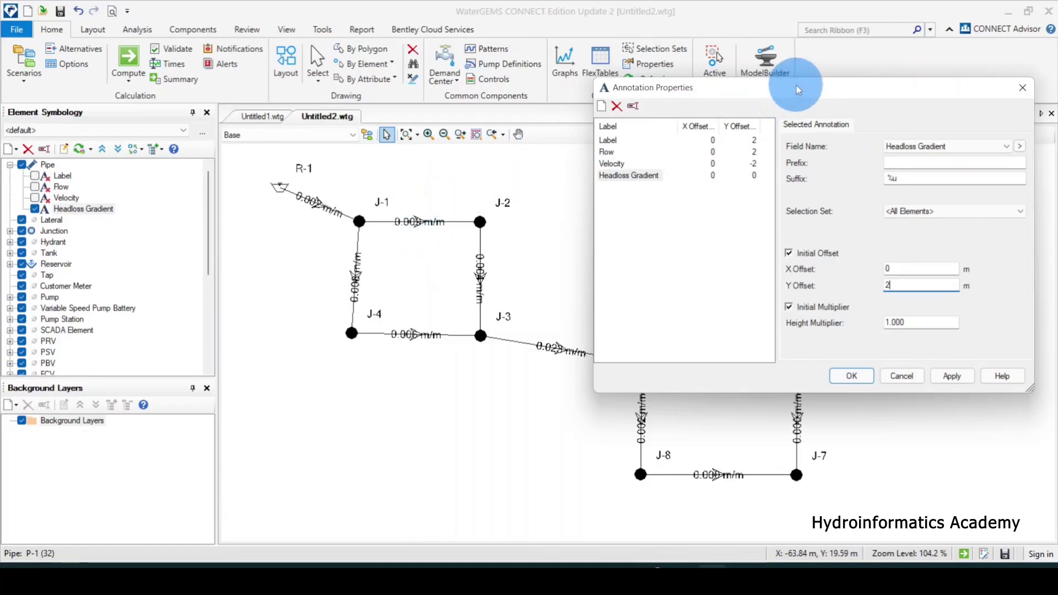
pyautogui.moveTo(797, 93); pyautogui.dragTo(728, 78)
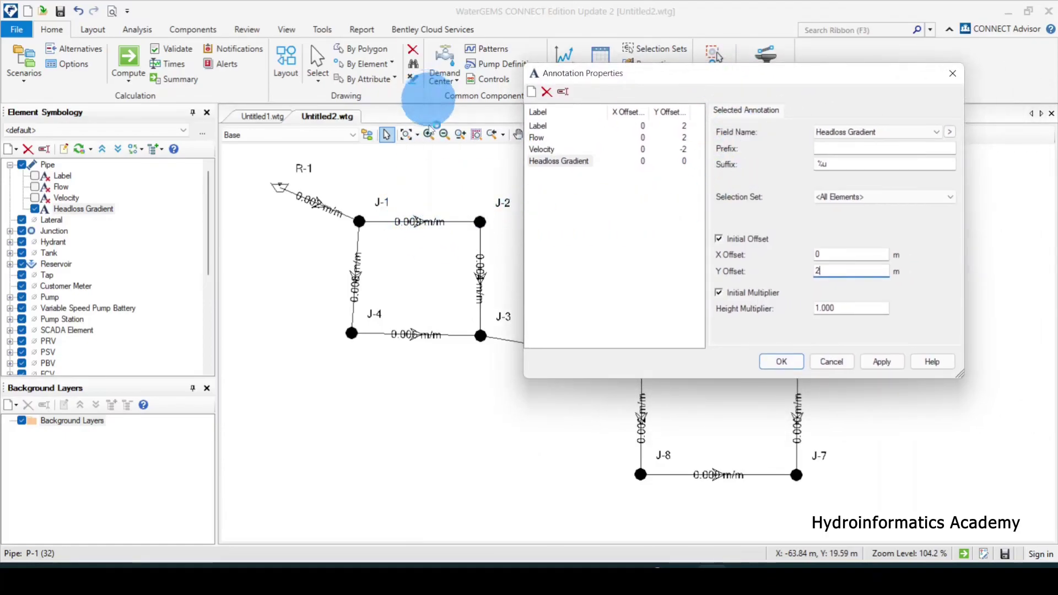
pyautogui.click(886, 362)
pyautogui.click(781, 361)
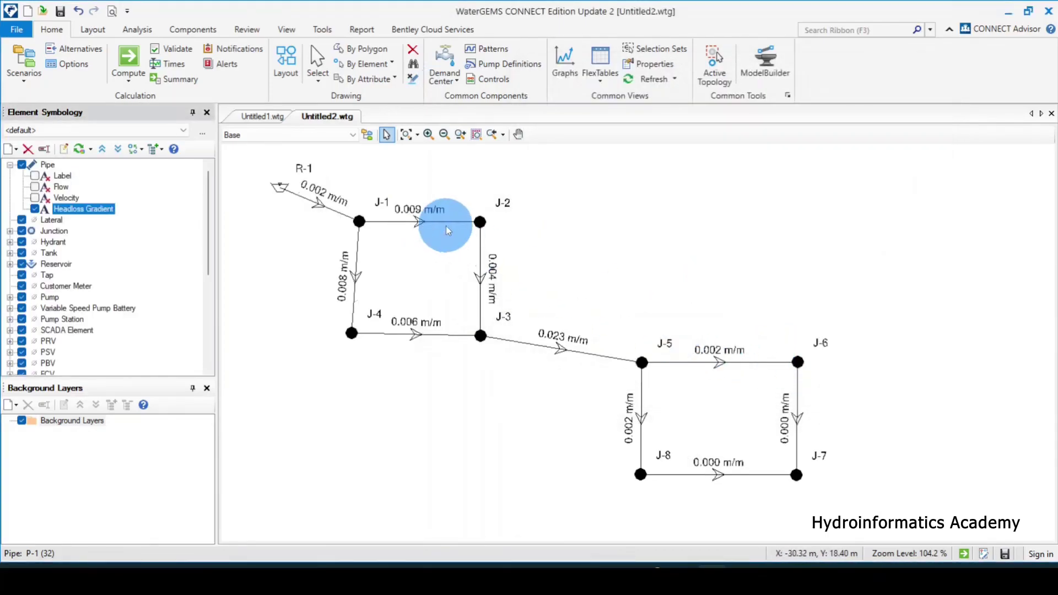
pyautogui.click(81, 224)
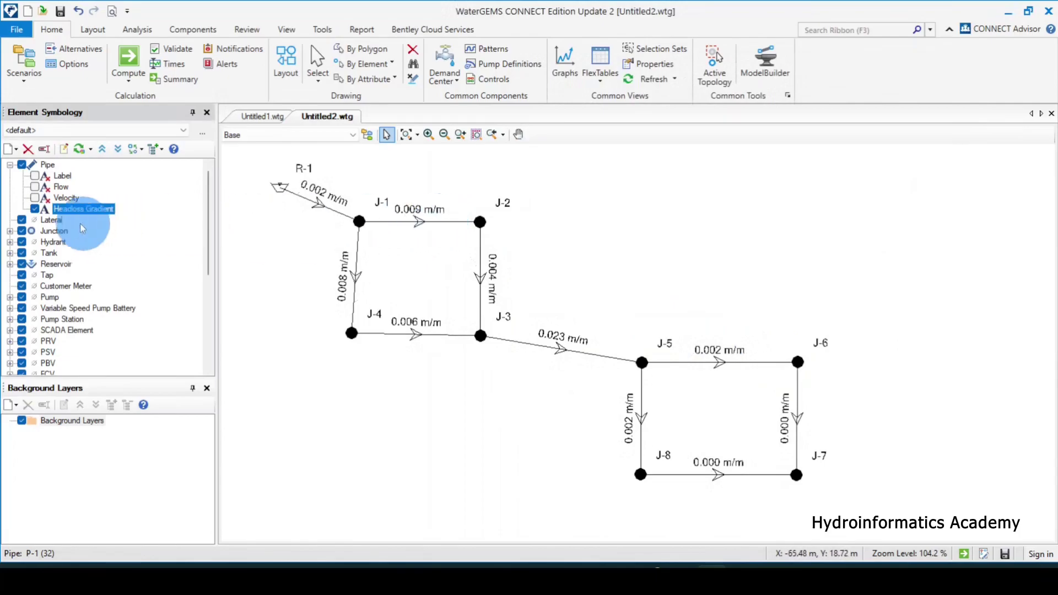
pyautogui.click(432, 234)
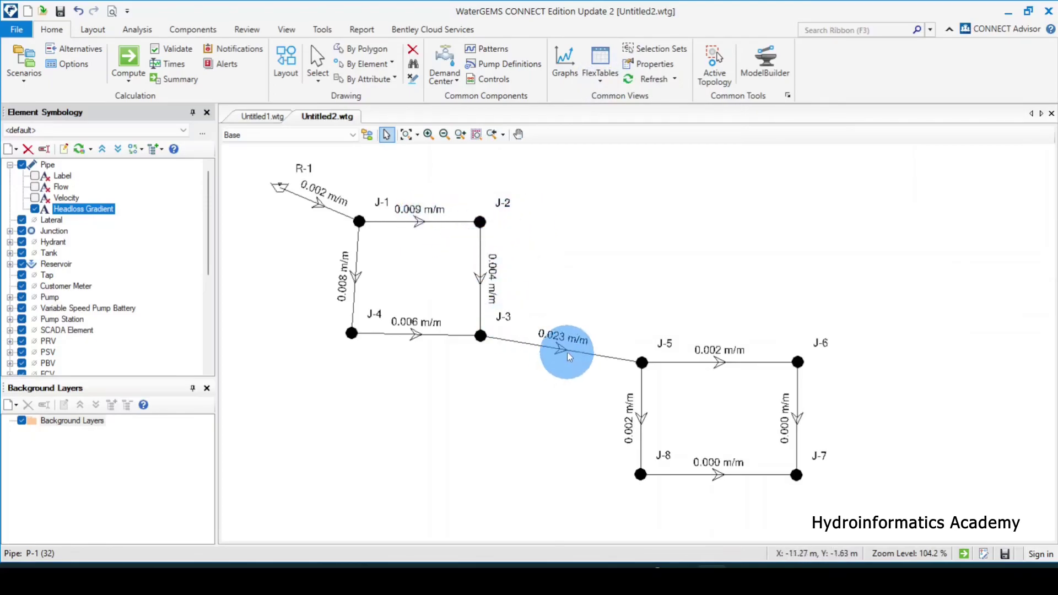
pyautogui.click(603, 82)
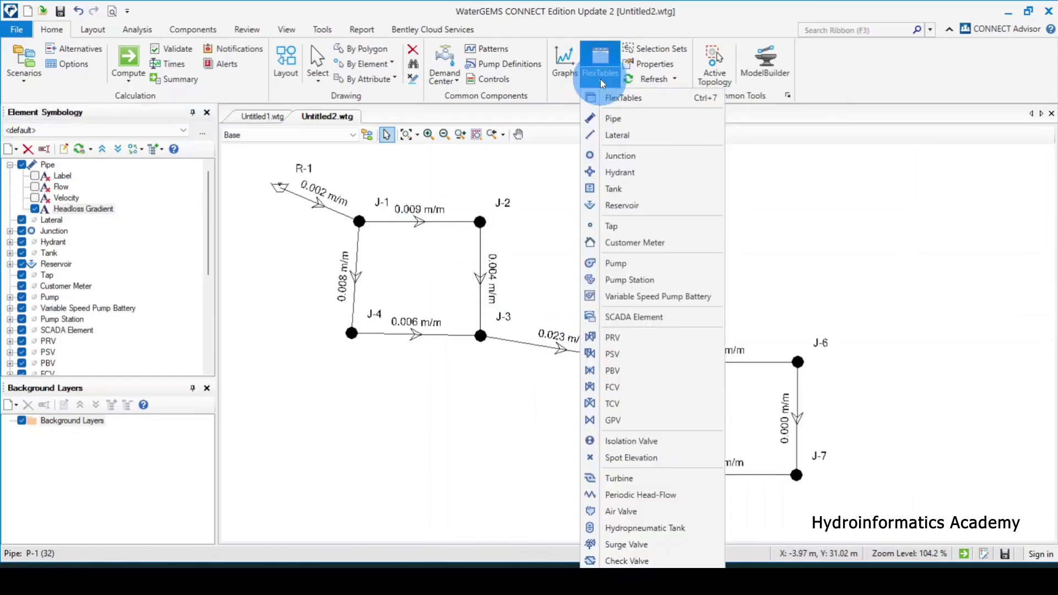
pyautogui.click(617, 118)
pyautogui.moveTo(547, 450); pyautogui.dragTo(684, 467)
pyautogui.moveTo(581, 118); pyautogui.dragTo(591, 51)
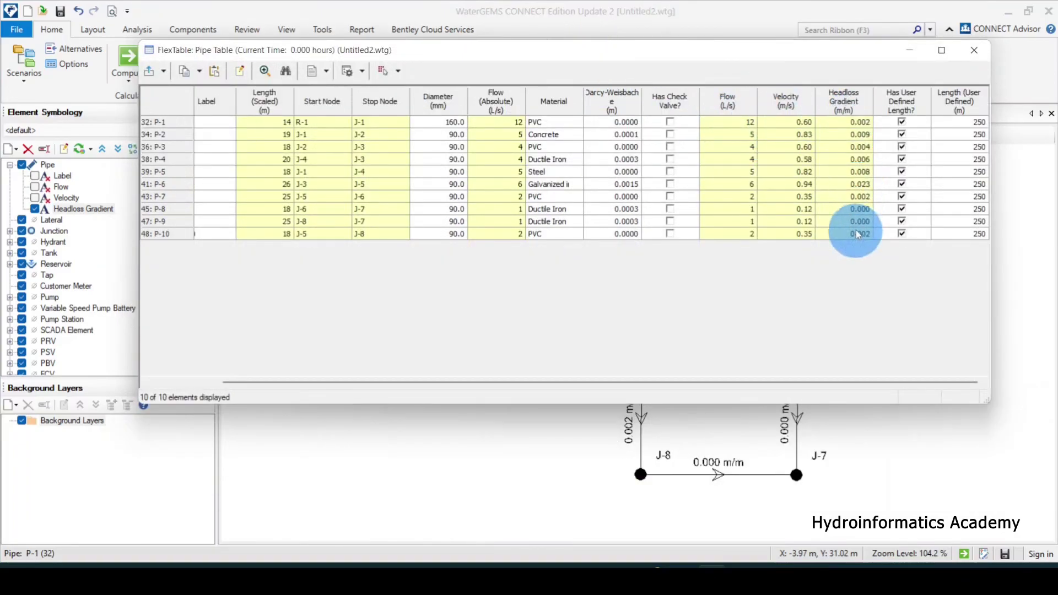
pyautogui.moveTo(829, 52)
pyautogui.mouseDown()
pyautogui.moveTo(653, 66)
pyautogui.moveTo(643, 94)
pyautogui.moveTo(544, 195)
pyautogui.moveTo(505, 162)
pyautogui.mouseUp()
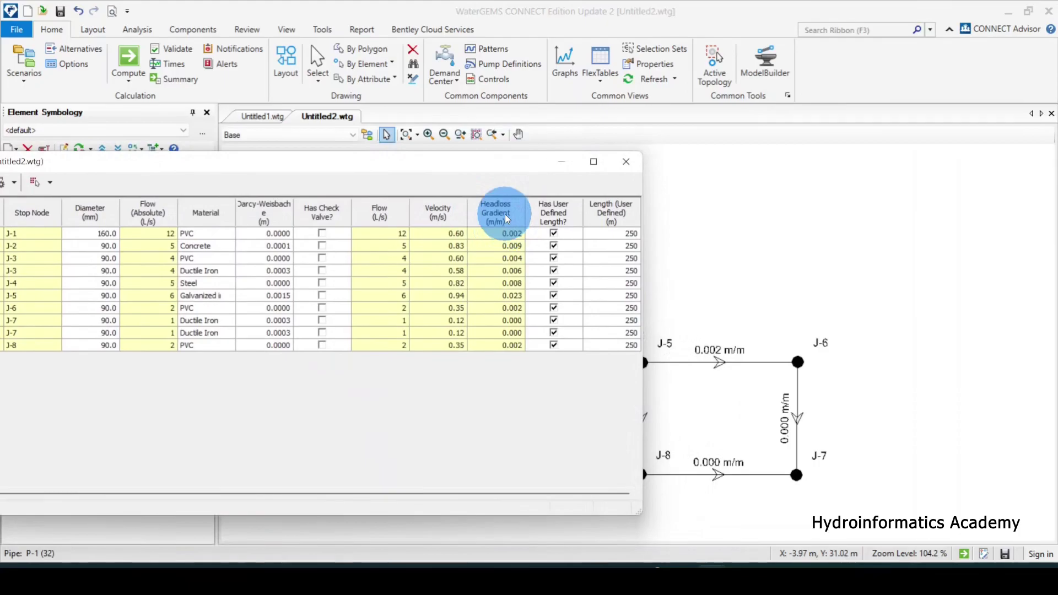
pyautogui.rightClick(505, 219)
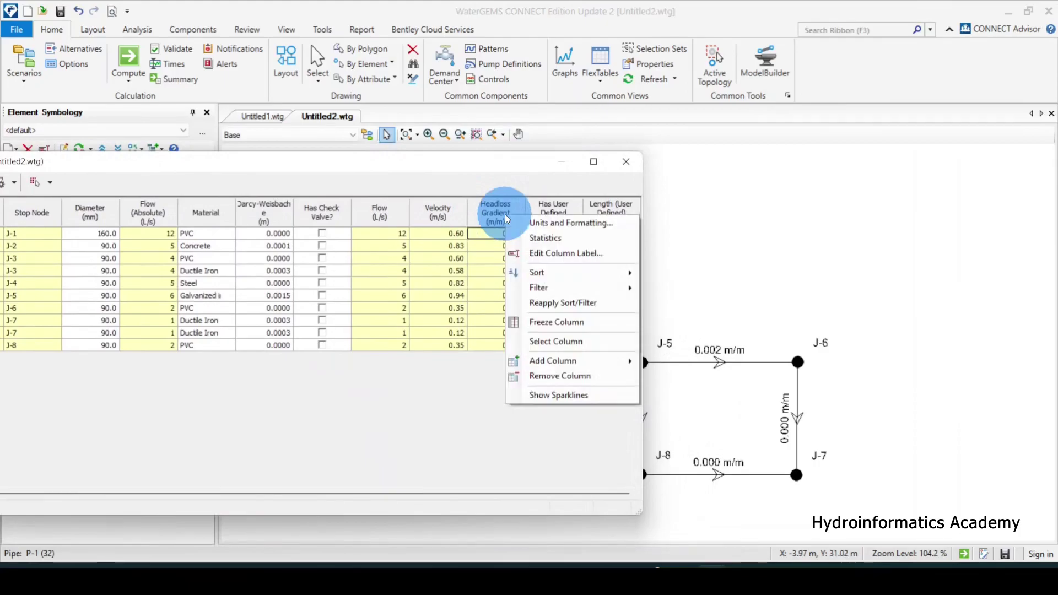
pyautogui.click(584, 224)
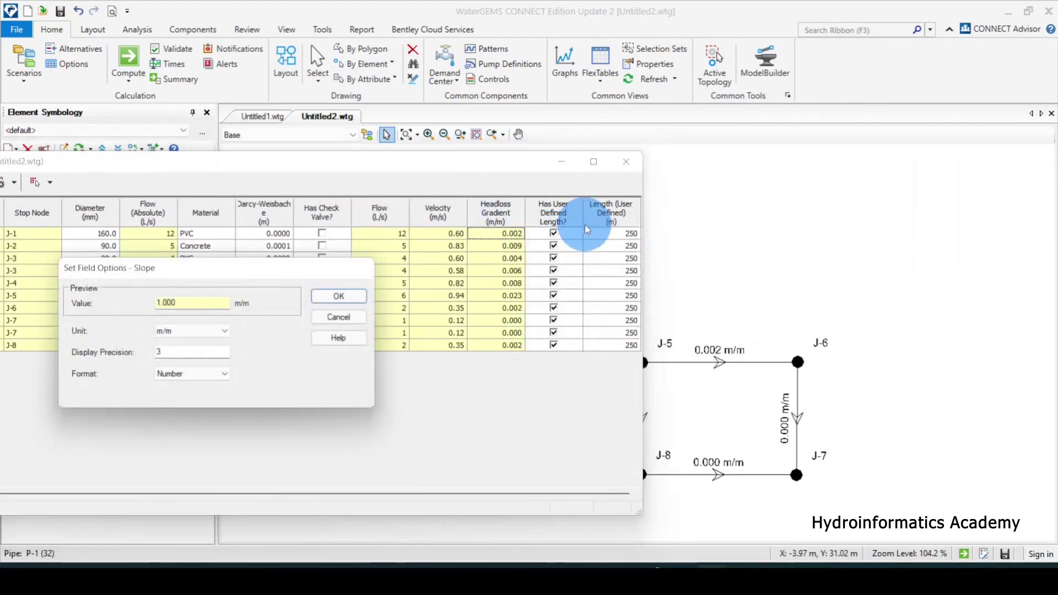
pyautogui.click(225, 331)
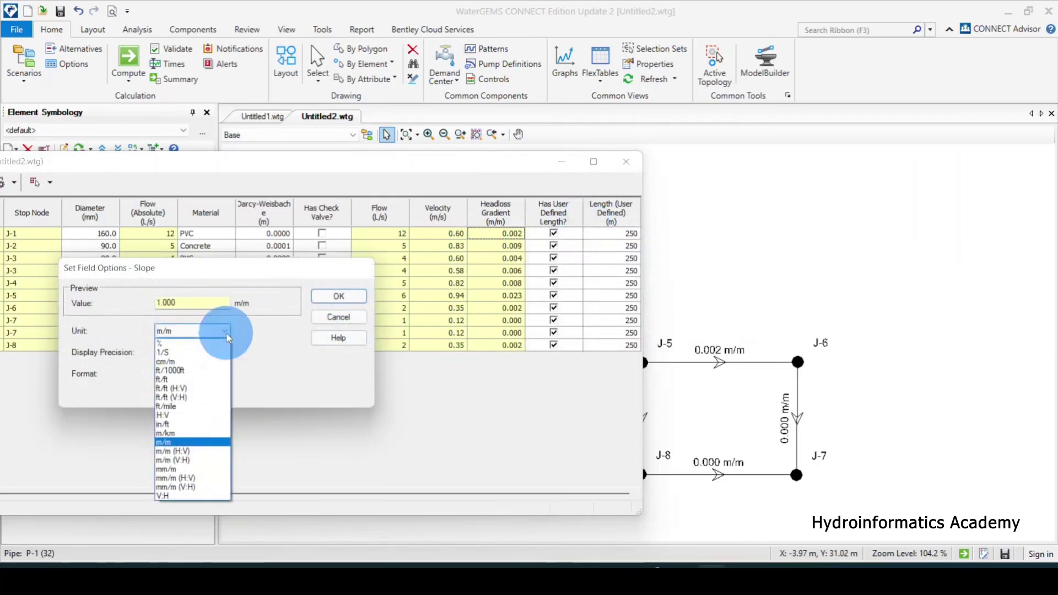
pyautogui.click(226, 331)
pyautogui.click(338, 317)
pyautogui.click(626, 161)
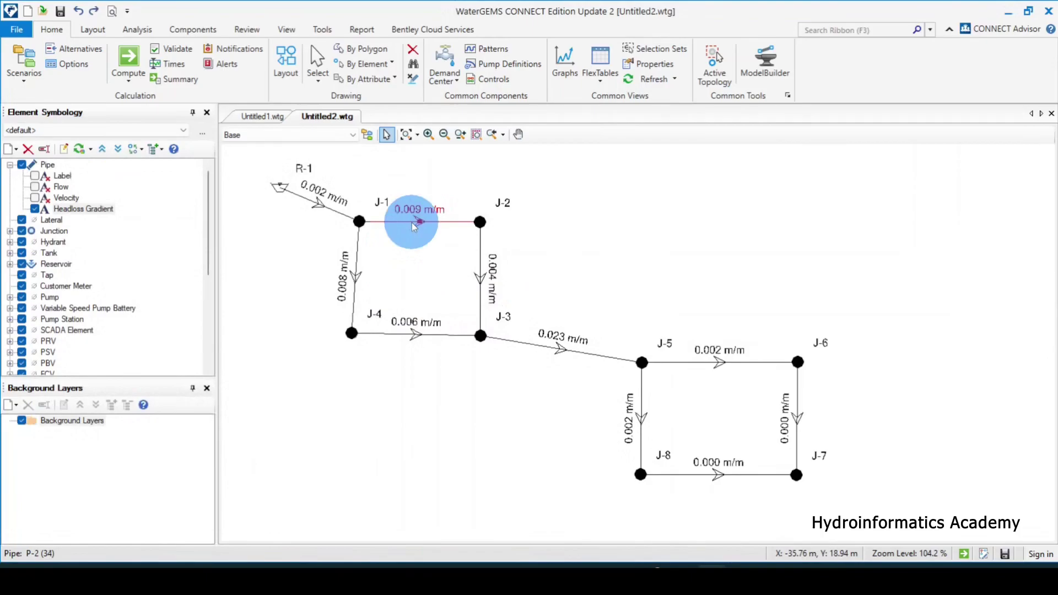
# Step: Examine the headloss gradient among the calculated results in the properties of pipe P-2 between J-1 and J-2
pyautogui.rightClick(412, 223)
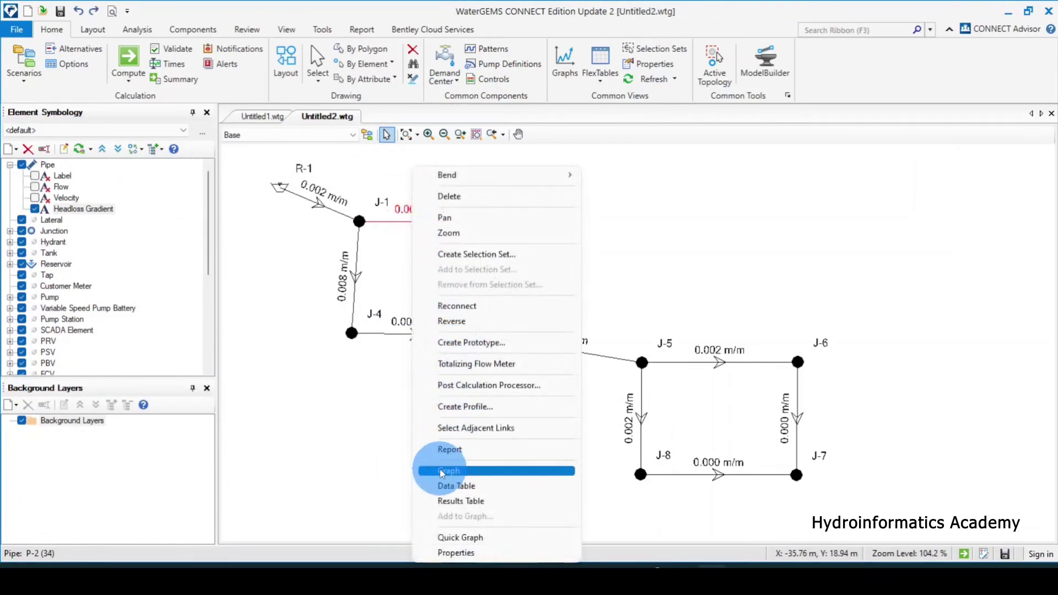
pyautogui.click(445, 552)
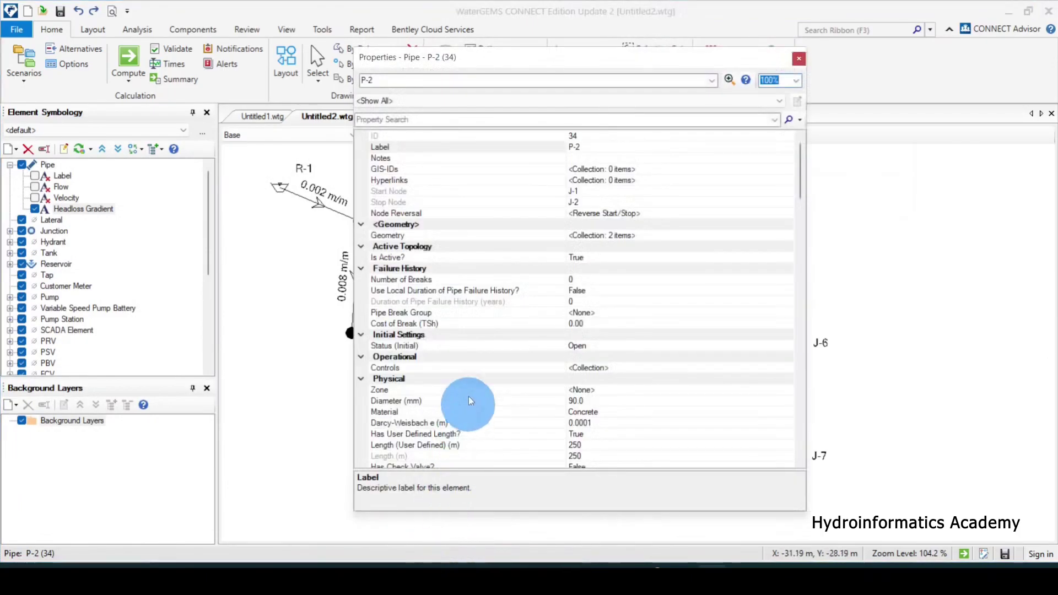
pyautogui.scroll(-2, 467, 368)
pyautogui.scroll(-8, 467, 369)
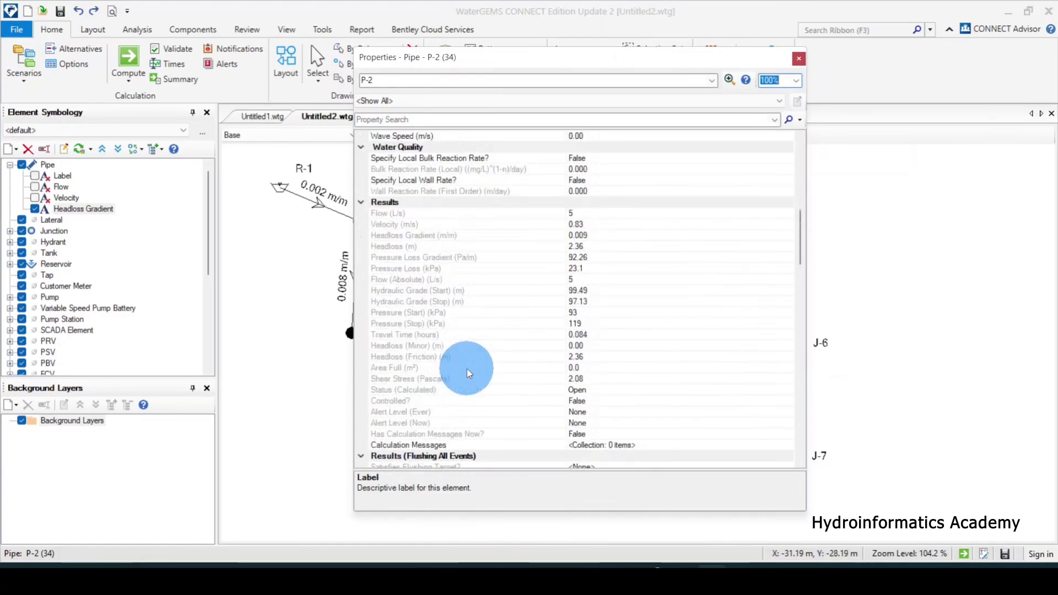
pyautogui.scroll(5, 467, 369)
pyautogui.scroll(-2, 462, 404)
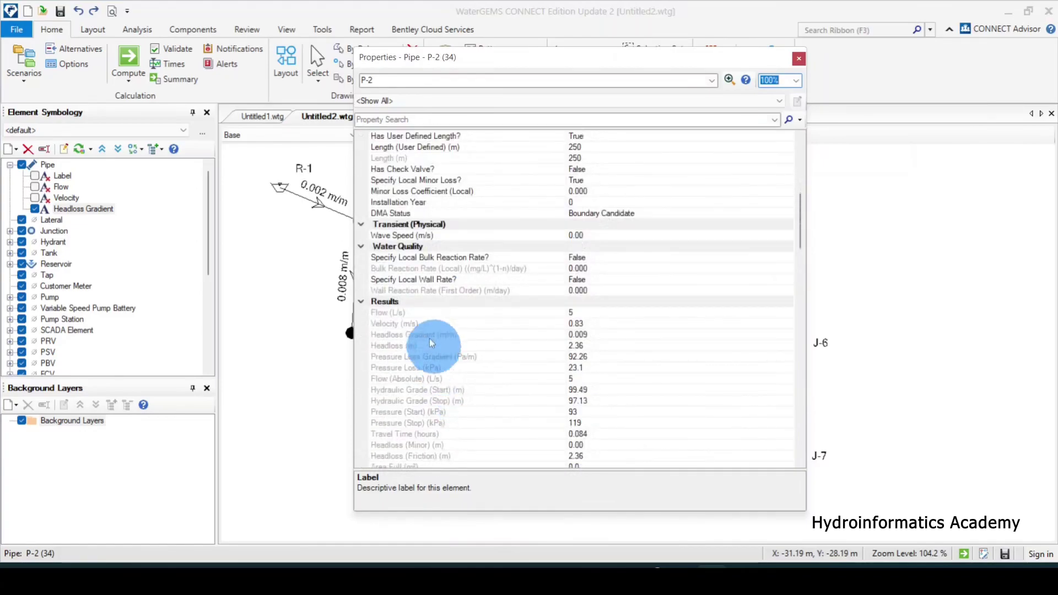
pyautogui.click(395, 341)
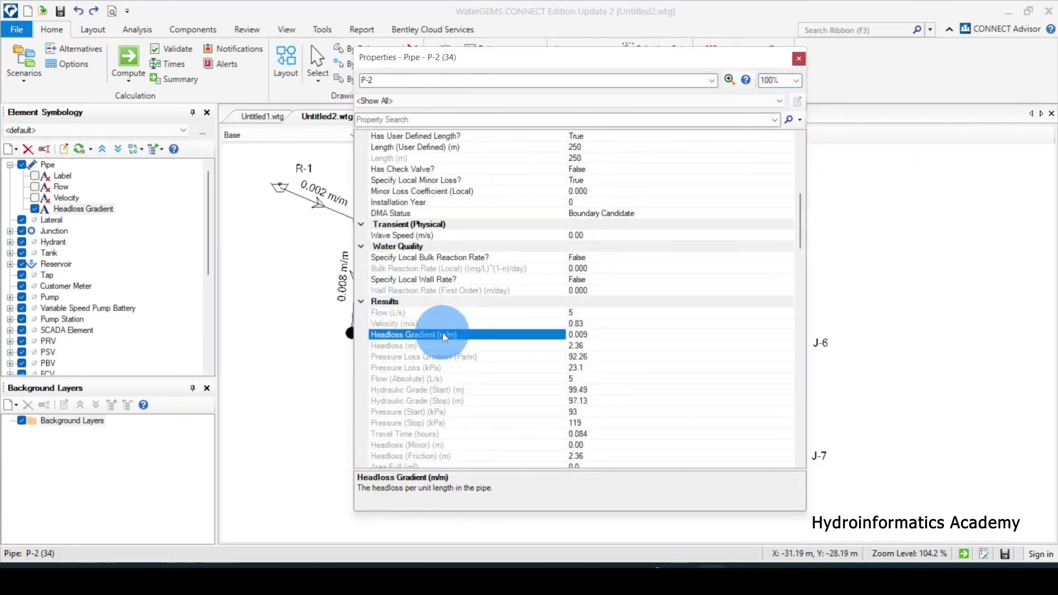
pyautogui.click(798, 58)
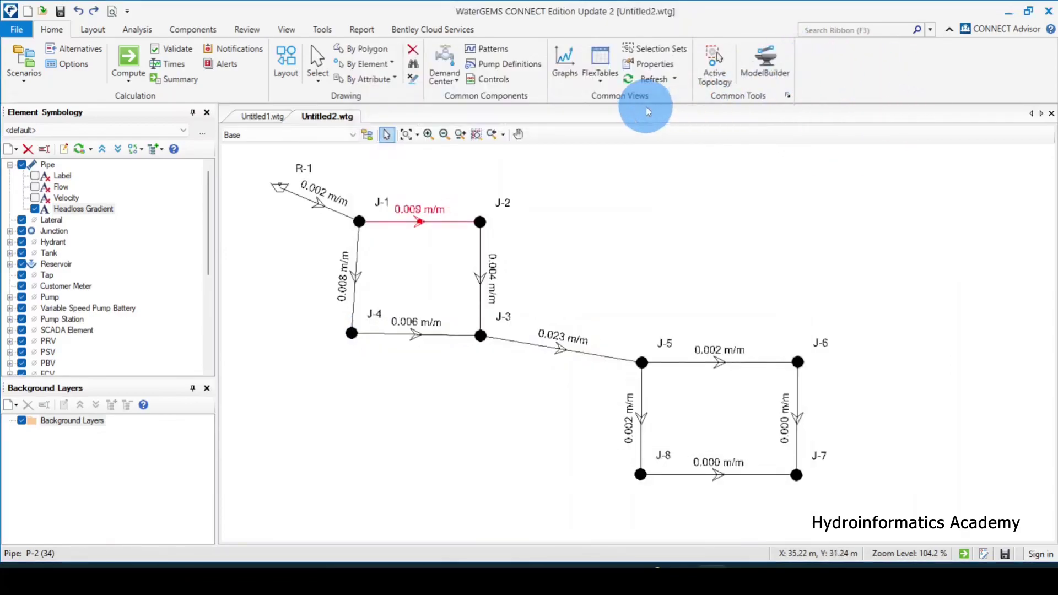
# Step: Set the unit of the Headloss Gradient column in the pipe FlexTable to m/km and close the table
pyautogui.click(600, 79)
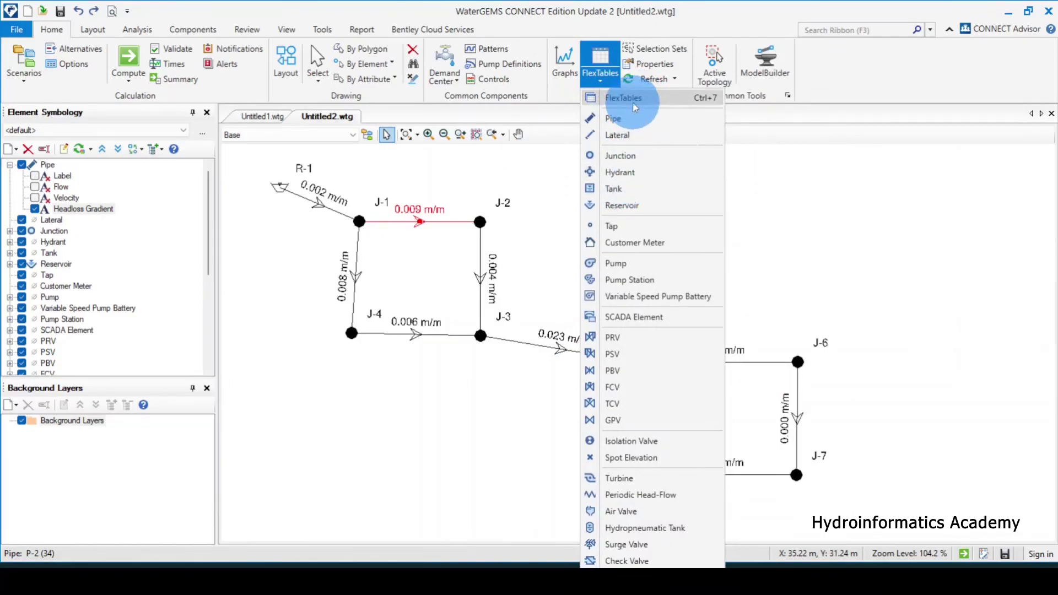
pyautogui.click(609, 79)
pyautogui.click(602, 78)
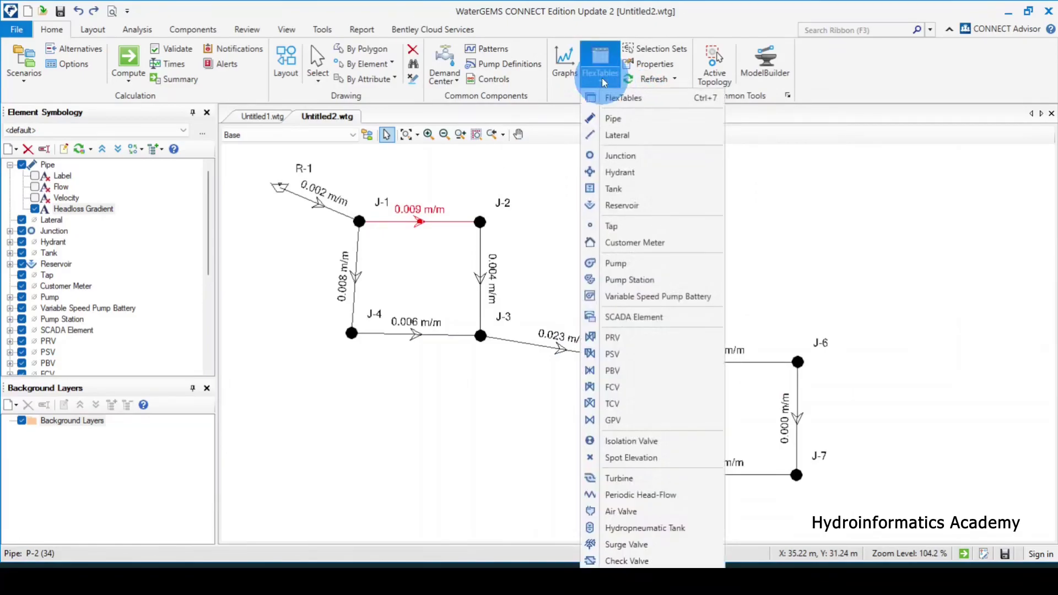
pyautogui.click(617, 118)
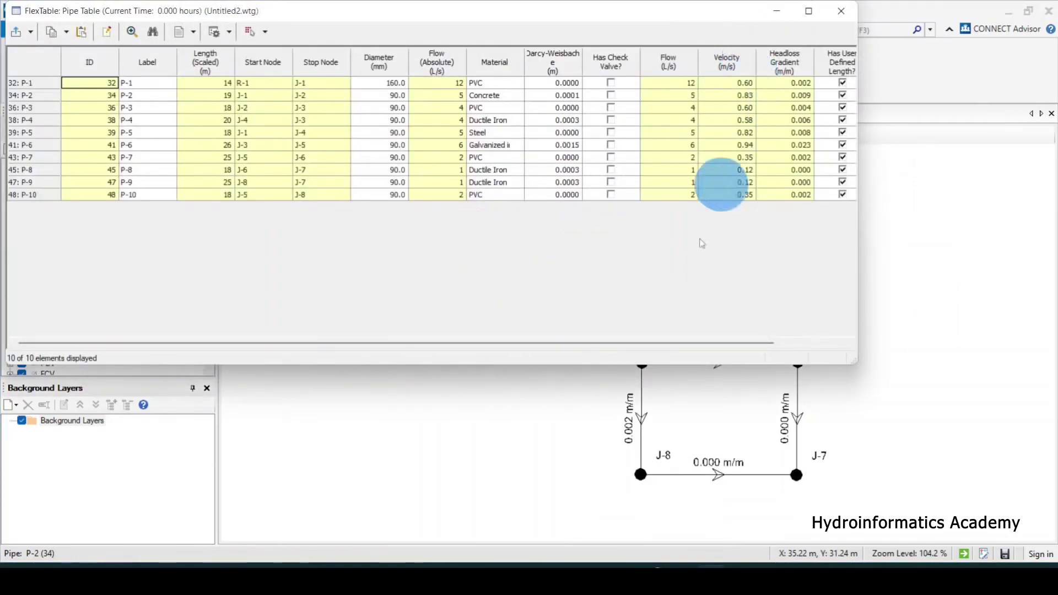
pyautogui.rightClick(779, 62)
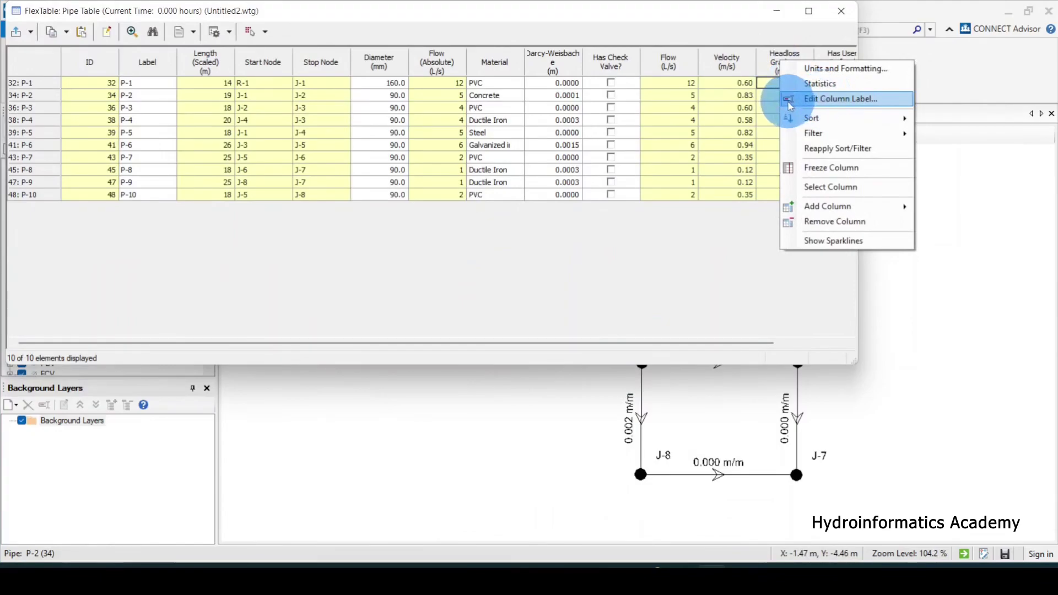
pyautogui.click(826, 70)
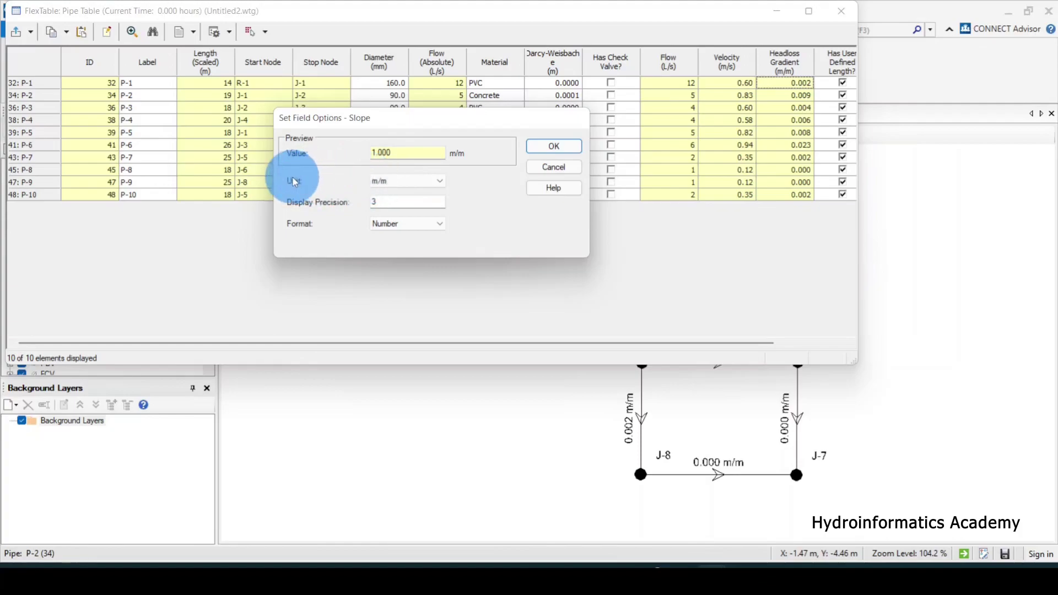
pyautogui.click(404, 182)
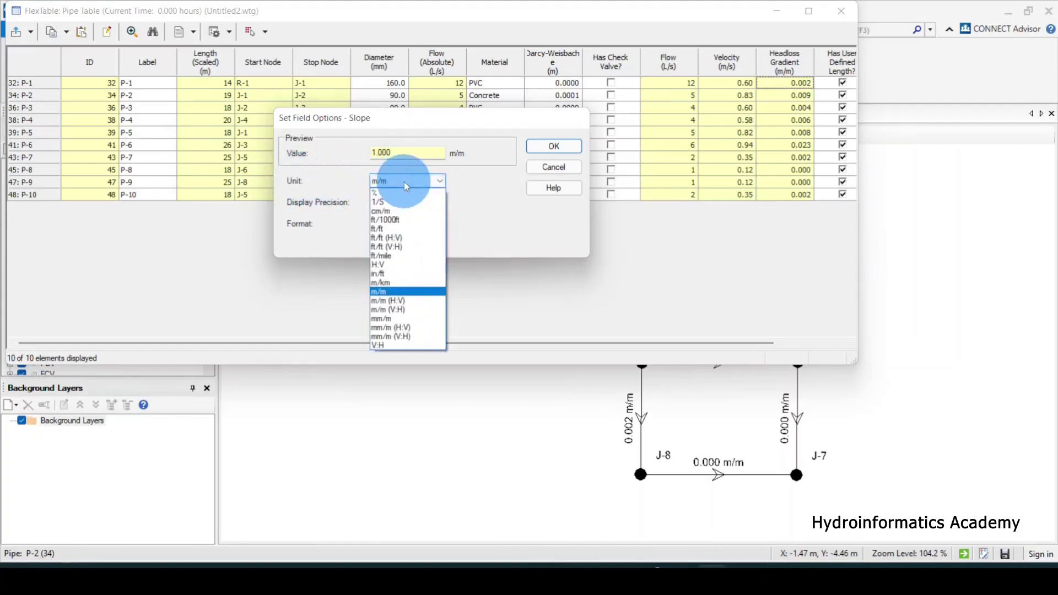
pyautogui.click(385, 282)
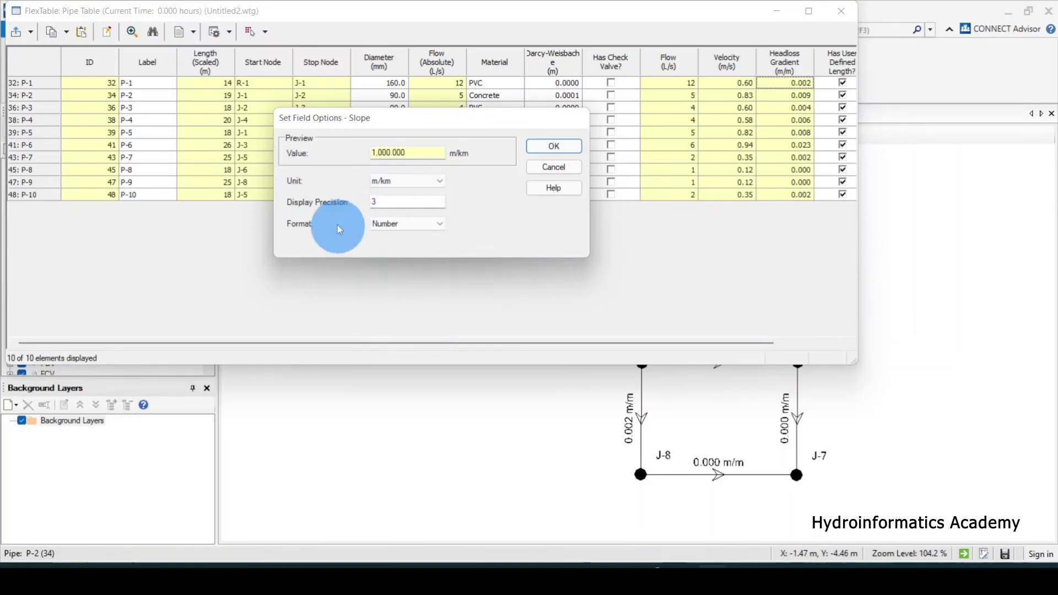
pyautogui.moveTo(386, 201); pyautogui.dragTo(332, 204)
pyautogui.click(554, 147)
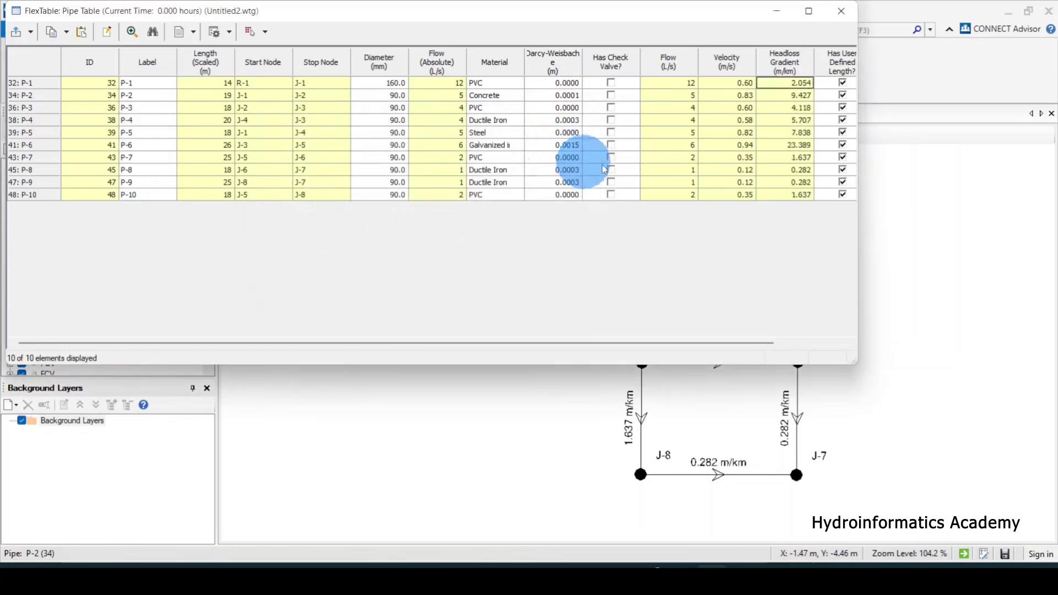
pyautogui.click(841, 13)
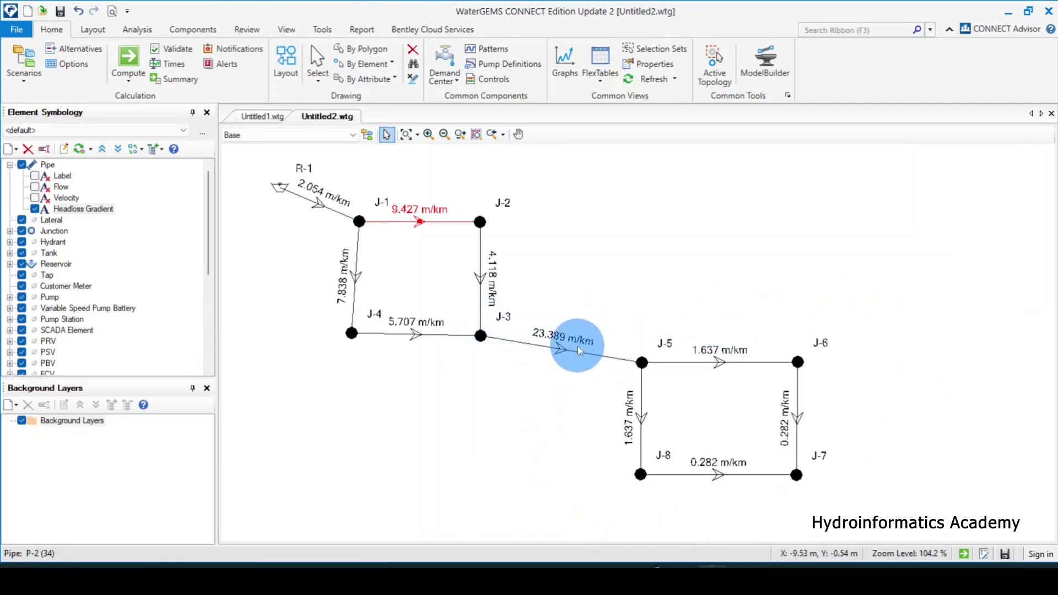
# Step: Check the results of pipe P-6 and briefly show the pipes' Velocity annotation in place of Headloss Gradient
pyautogui.doubleClick(545, 349)
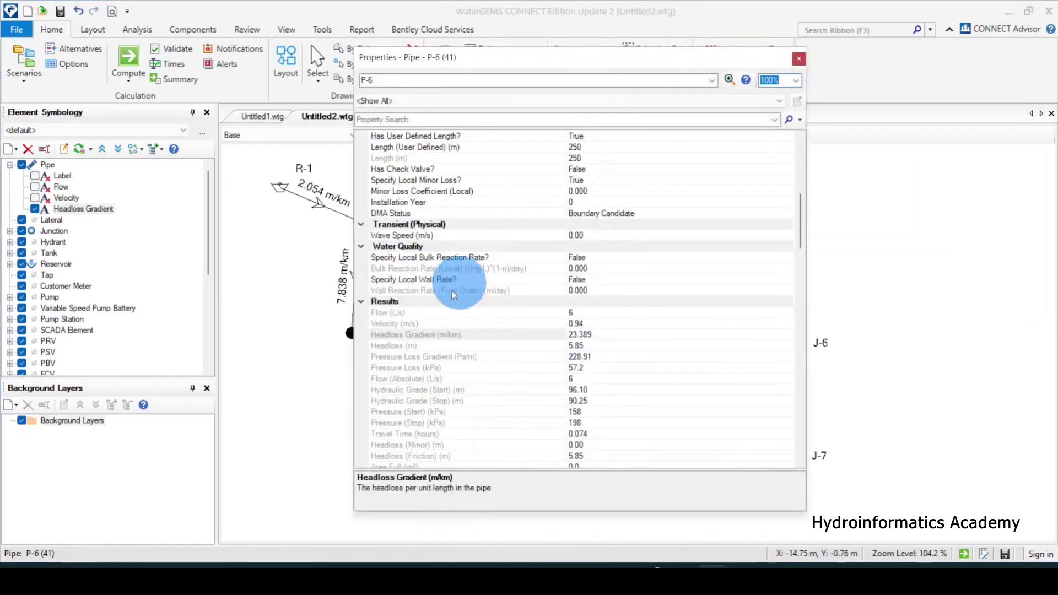
pyautogui.click(799, 58)
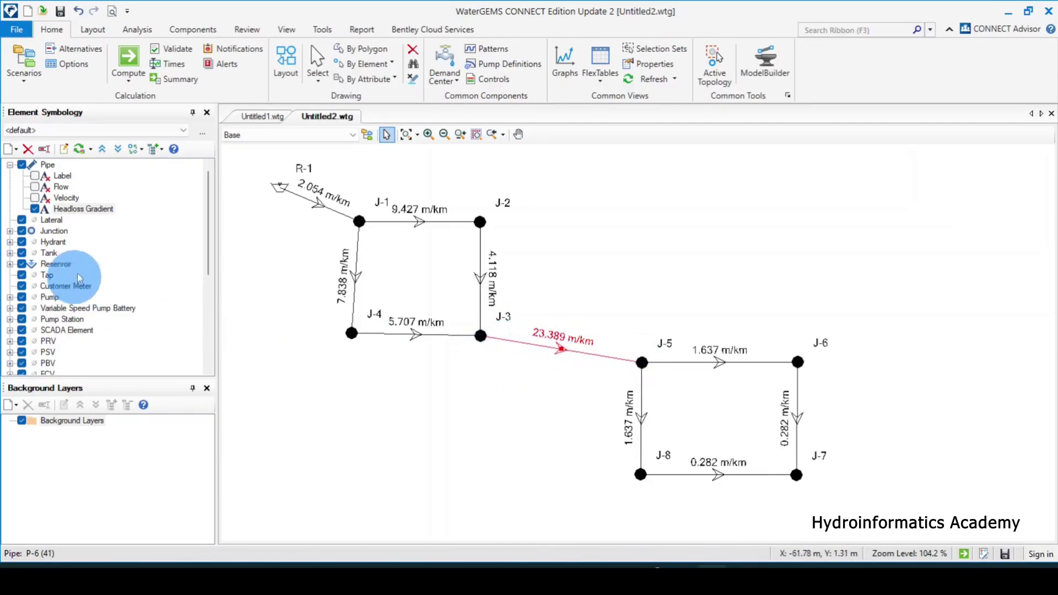
pyautogui.click(36, 209)
pyautogui.click(34, 198)
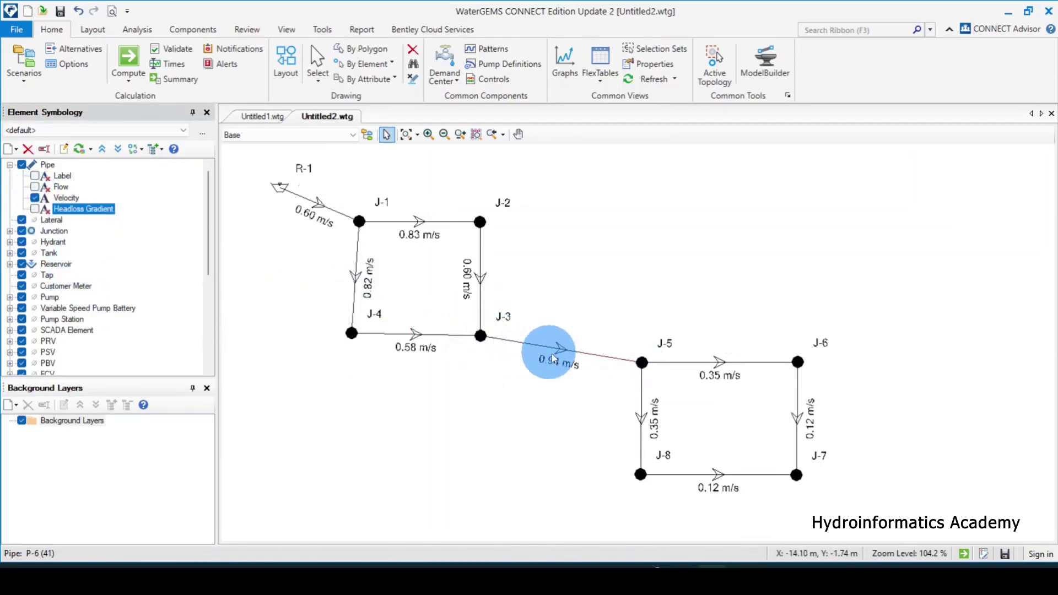
pyautogui.click(35, 198)
pyautogui.click(35, 208)
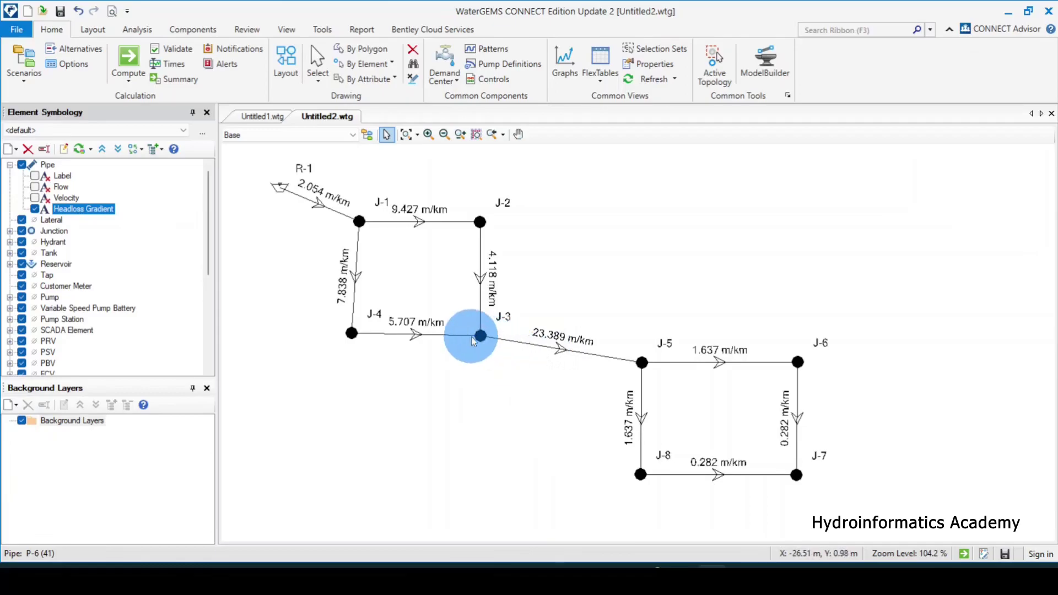
# Step: Set the diameter of pipe P-6 between J-3 and J-5 to 110 mm and close its properties
pyautogui.doubleClick(550, 348)
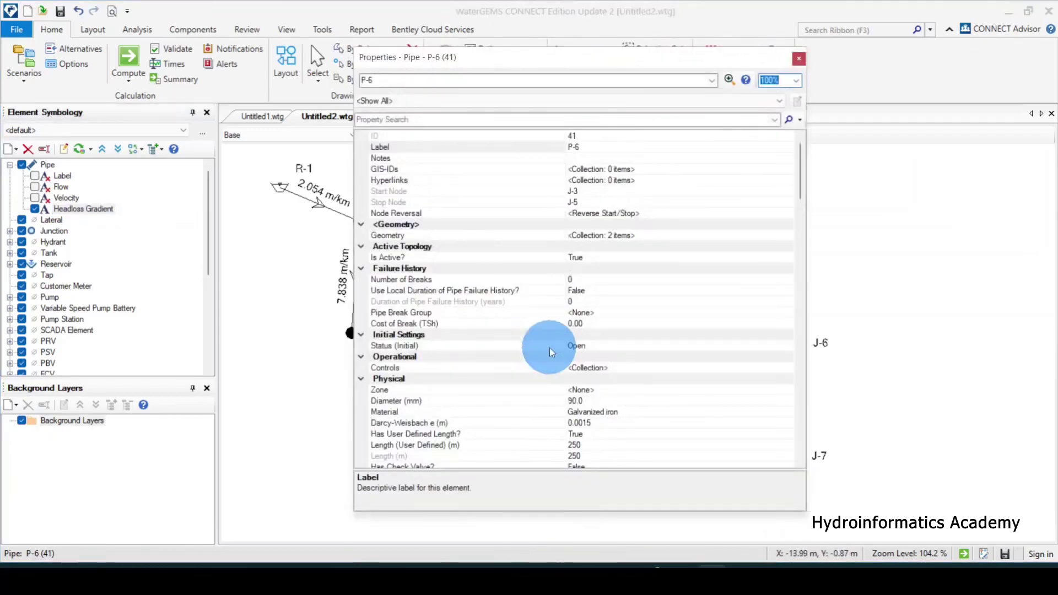
pyautogui.scroll(-9, 550, 348)
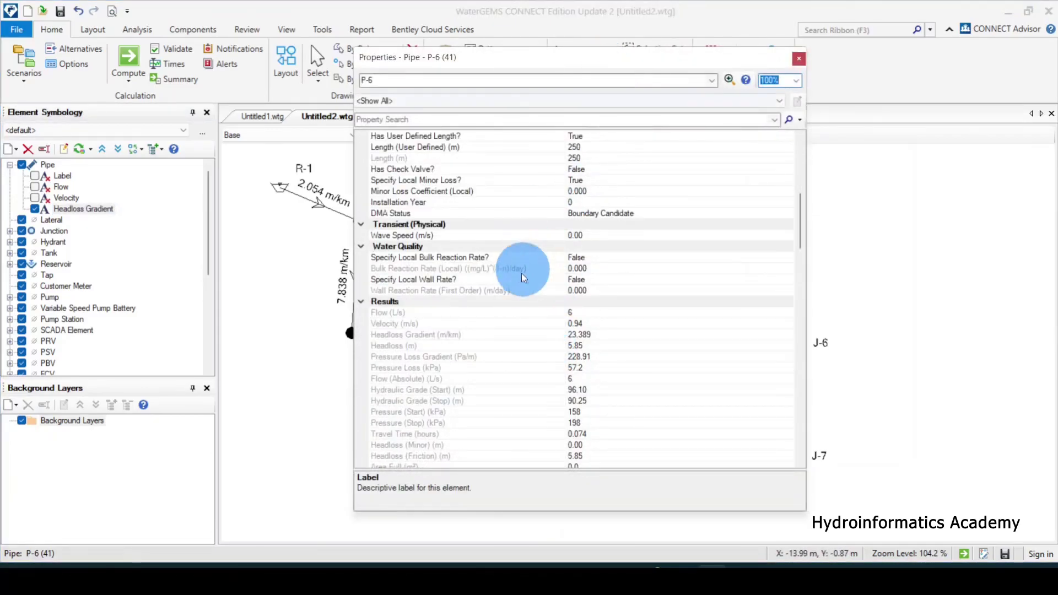
pyautogui.scroll(9, 521, 276)
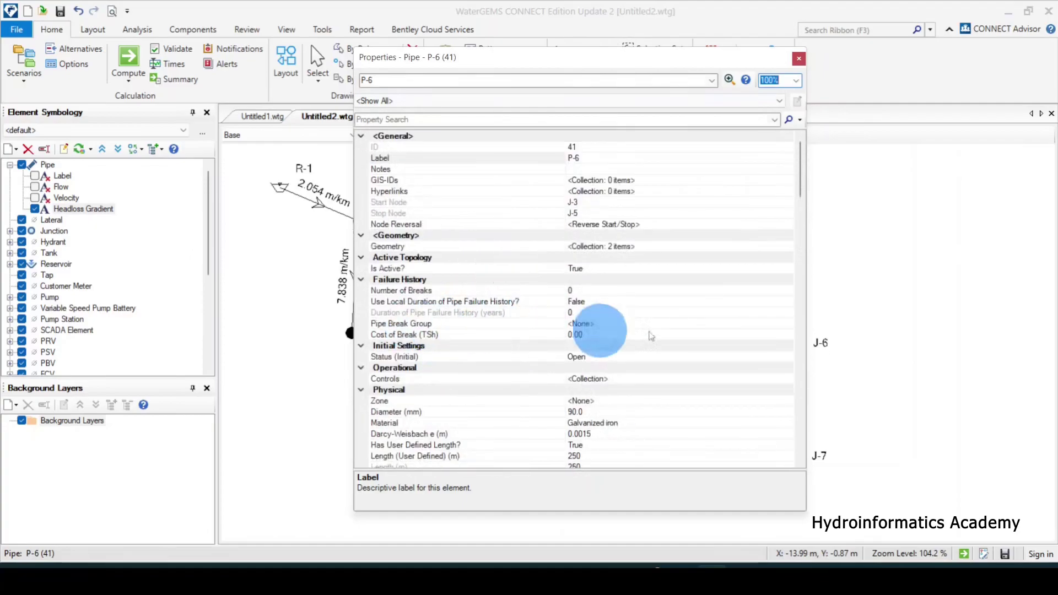
pyautogui.moveTo(494, 63); pyautogui.dragTo(528, 47)
pyautogui.click(483, 304)
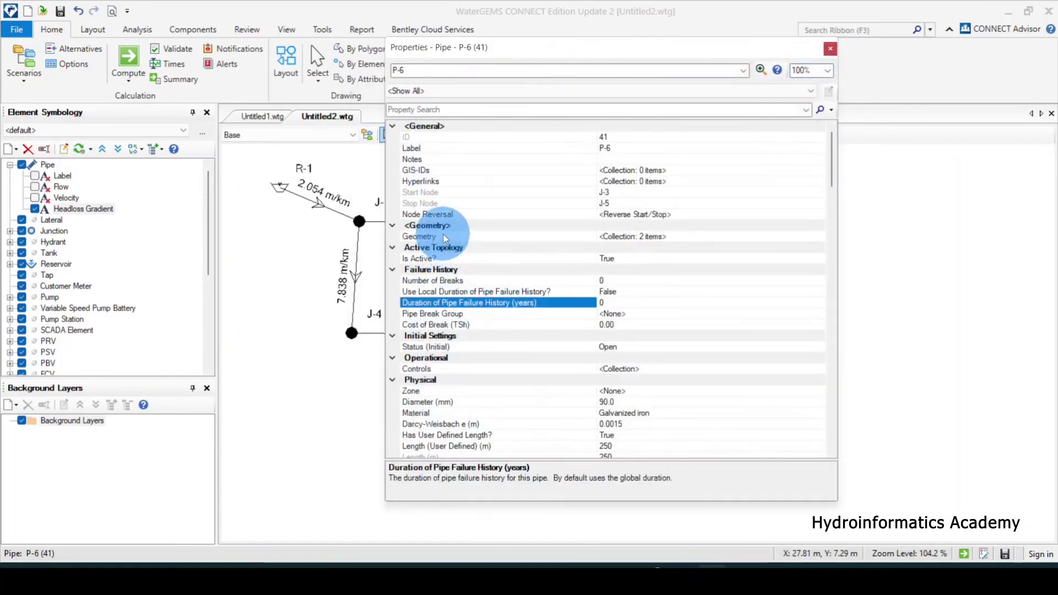
pyautogui.click(455, 316)
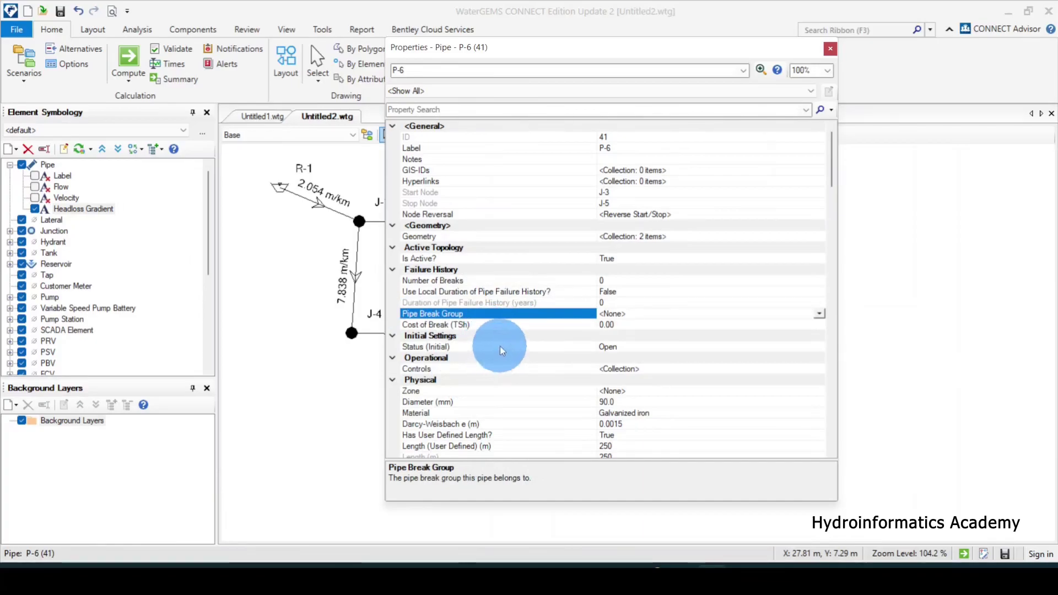
pyautogui.scroll(-1, 501, 346)
pyautogui.click(436, 357)
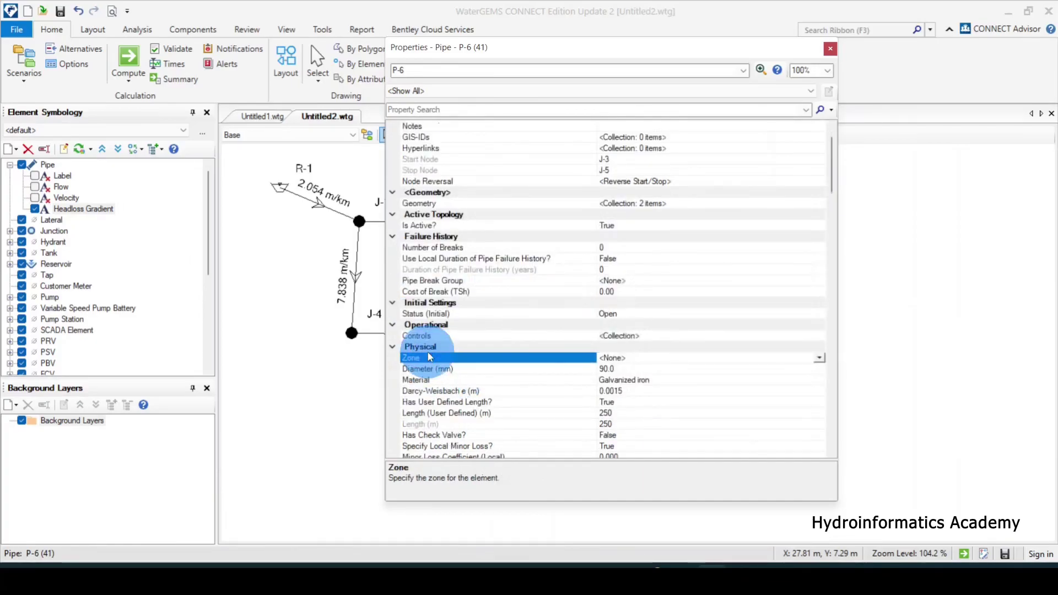
pyautogui.click(433, 371)
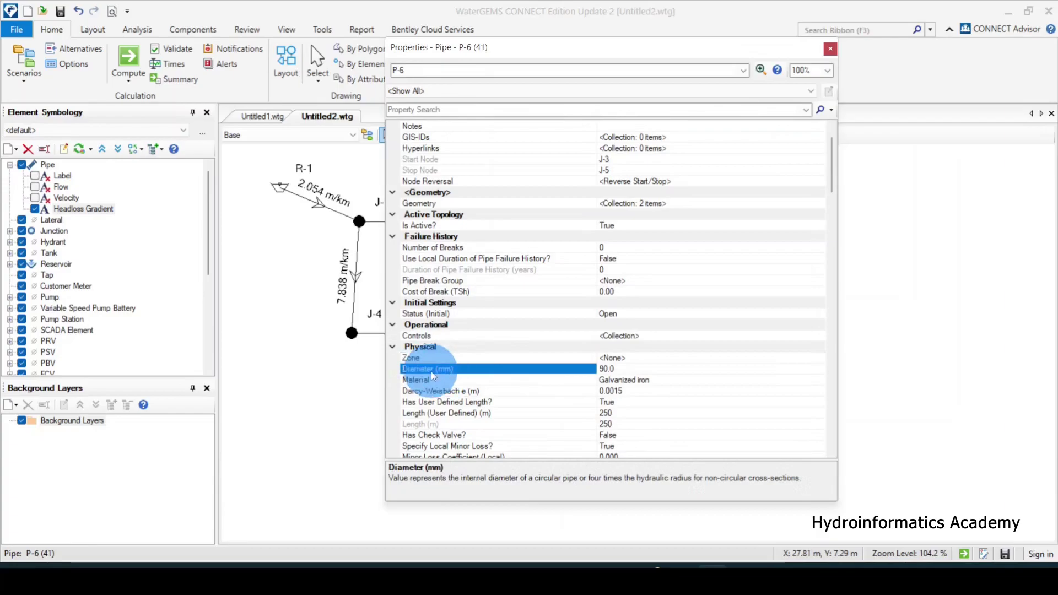
pyautogui.click(634, 368)
pyautogui.write('110')
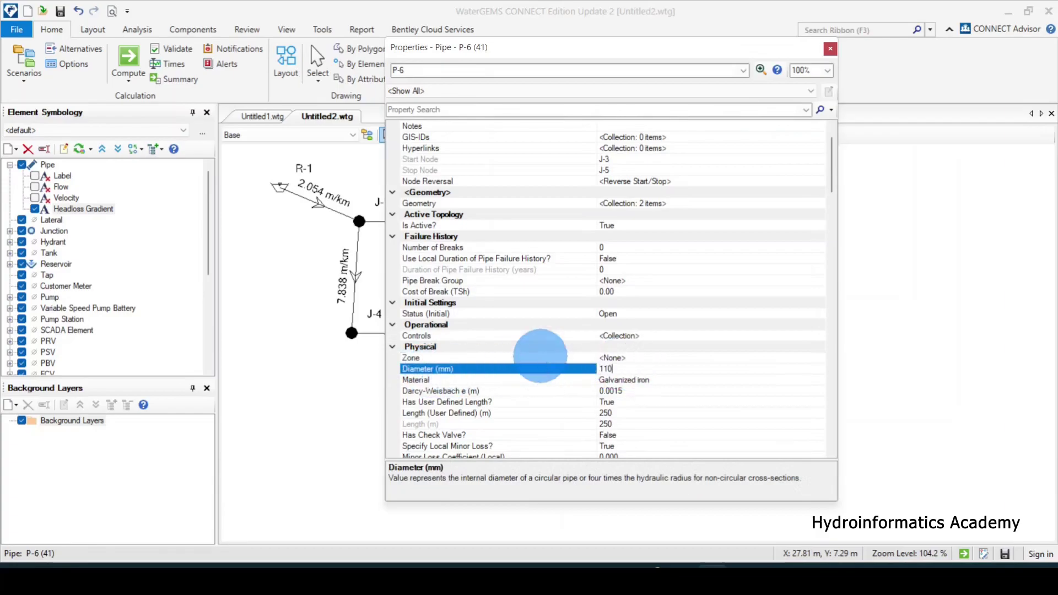
pyautogui.click(831, 49)
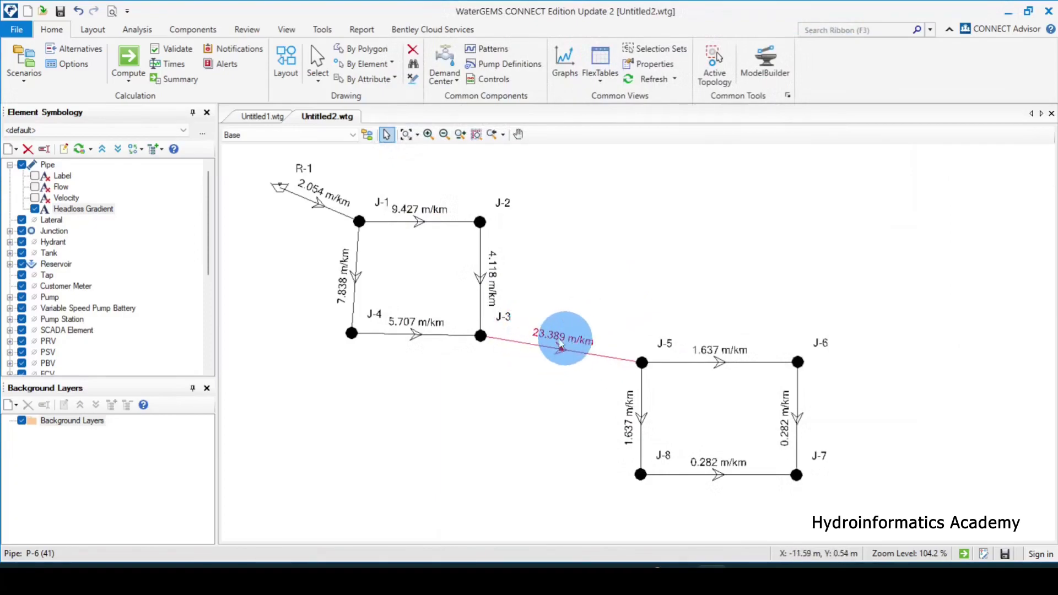
# Step: Recompute the network and check the pipes by briefly showing their Velocity annotation in place of Headloss Gradient
pyautogui.click(127, 82)
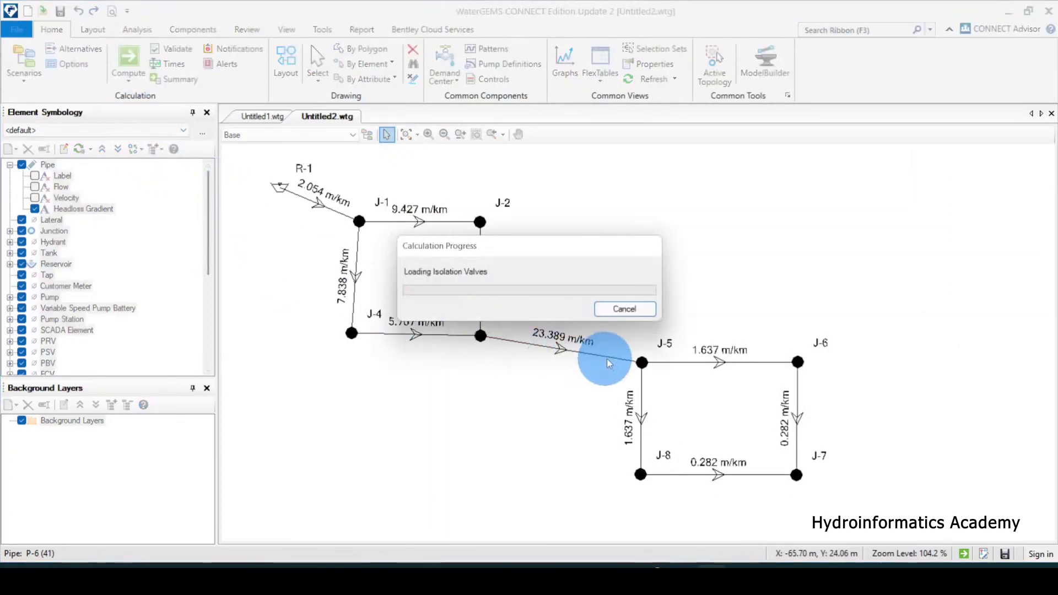
pyautogui.click(782, 197)
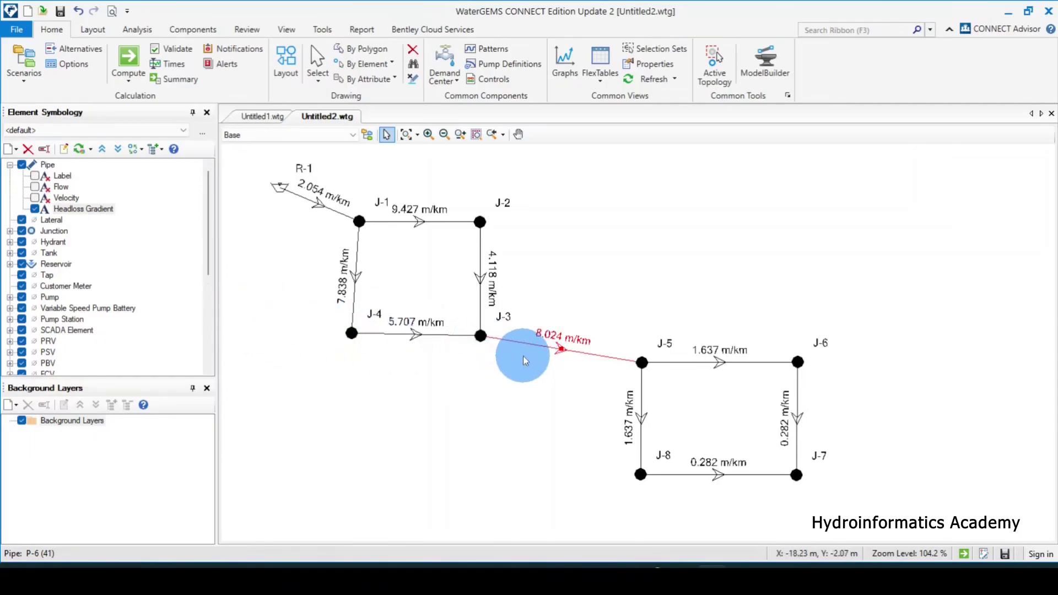
pyautogui.click(35, 208)
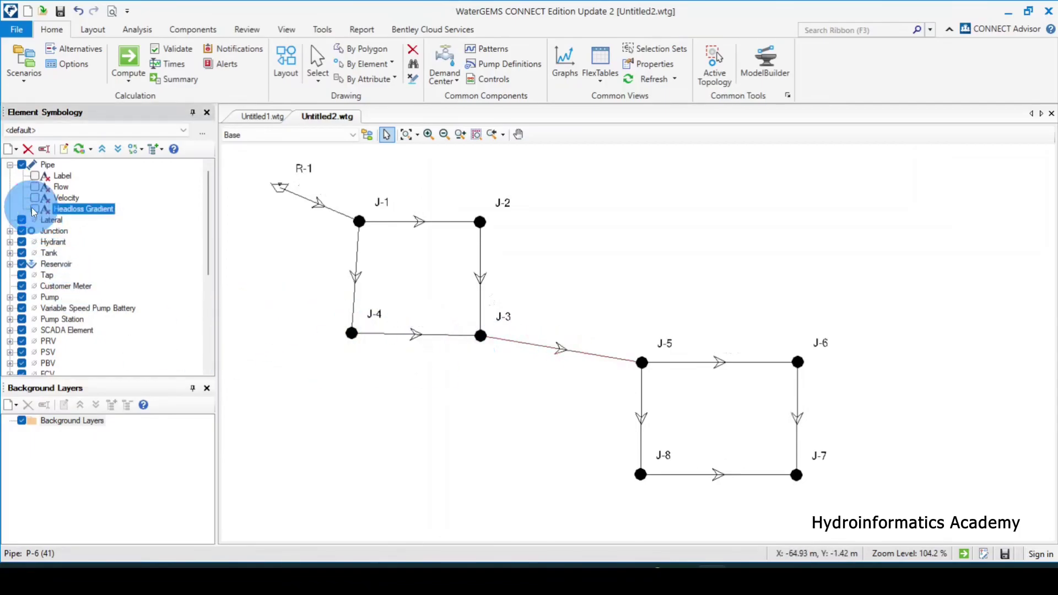
pyautogui.click(35, 198)
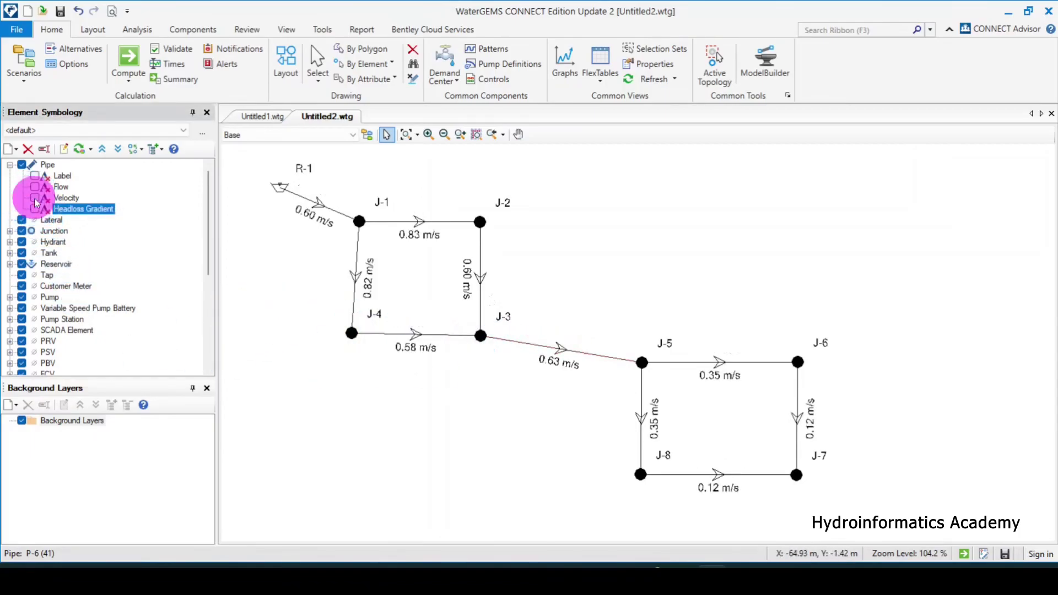
pyautogui.click(66, 197)
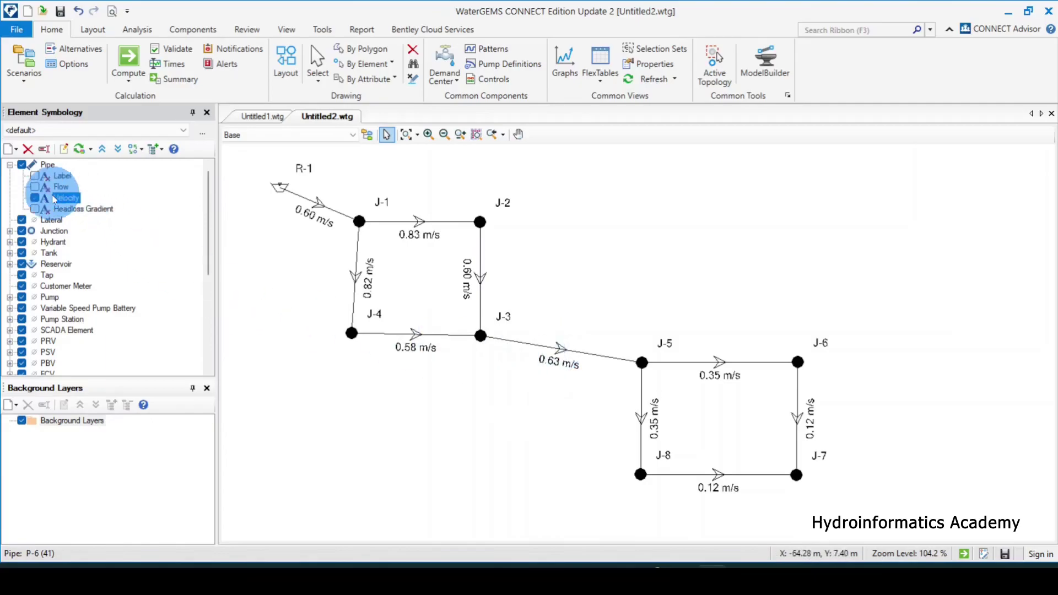
pyautogui.click(34, 208)
pyautogui.click(36, 197)
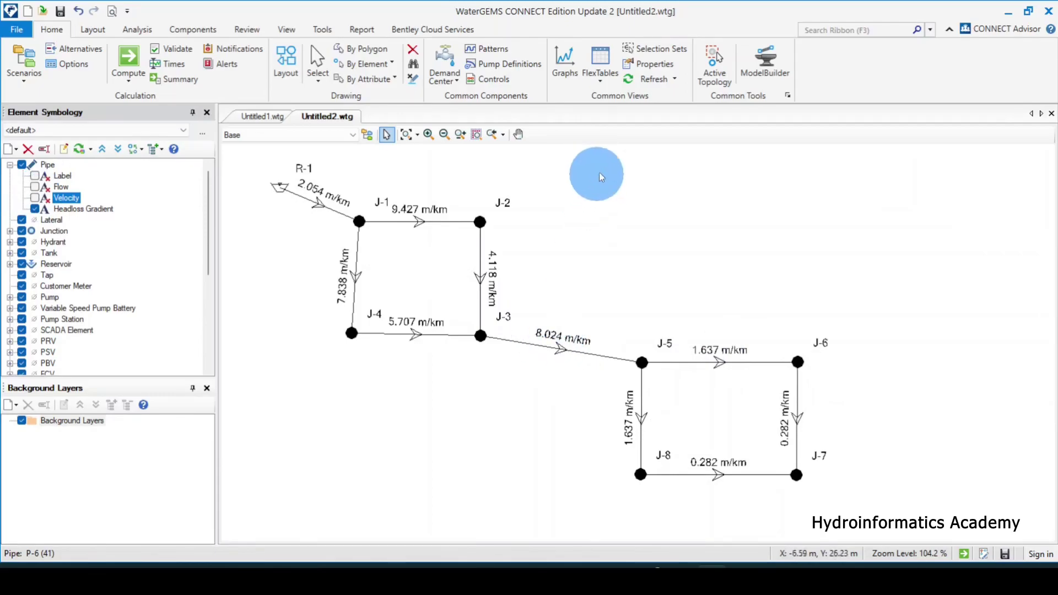
pyautogui.rightClick(617, 216)
pyautogui.click(576, 217)
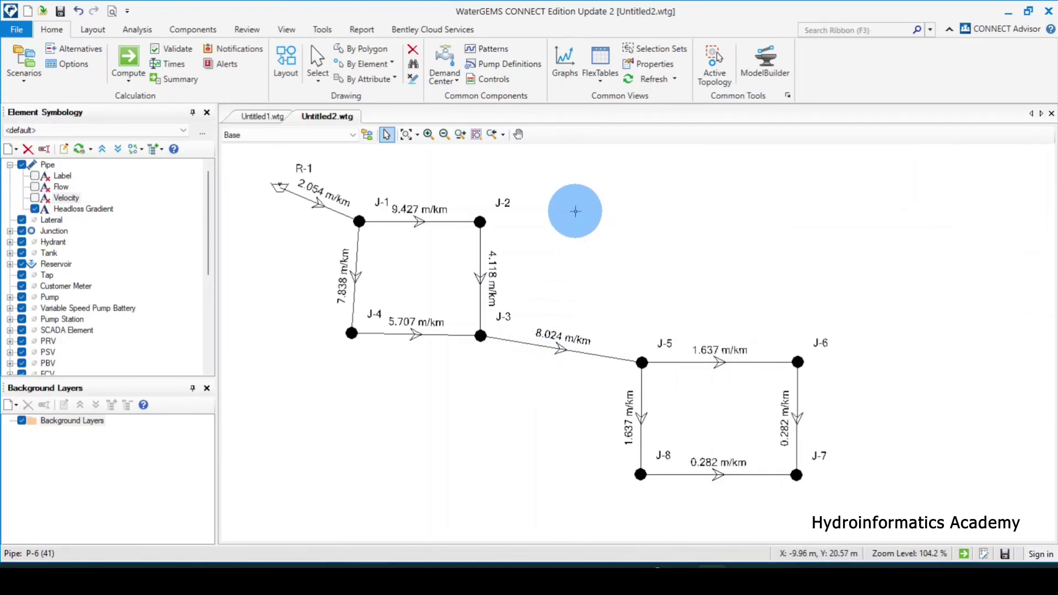
pyautogui.moveTo(576, 211); pyautogui.dragTo(615, 210)
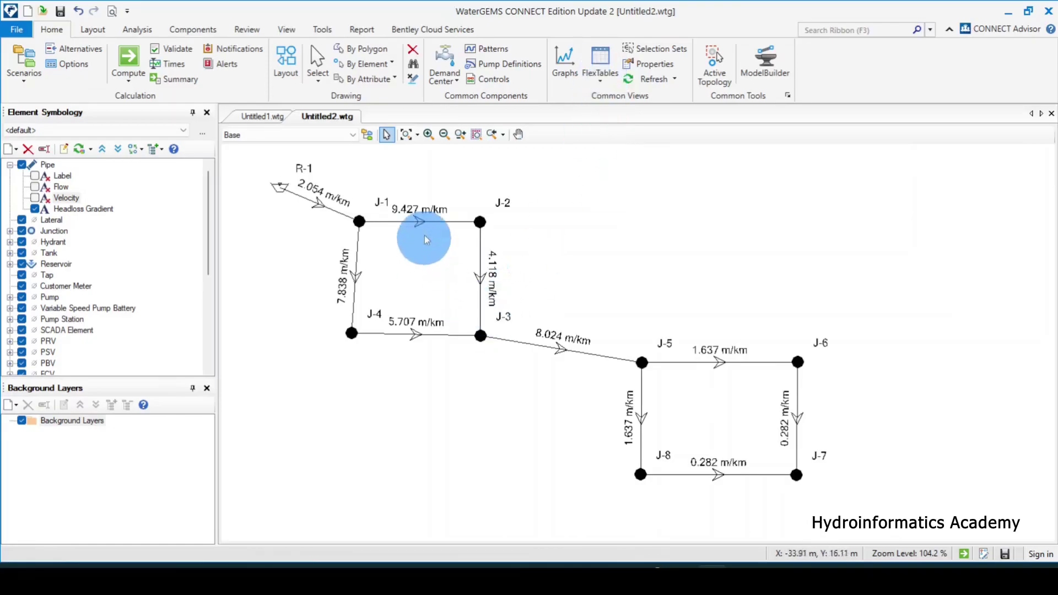
# Step: Set the display precision of the Headloss Gradient result to 2 through the properties of pipe P-2 between J-1 and J-2
pyautogui.doubleClick(396, 222)
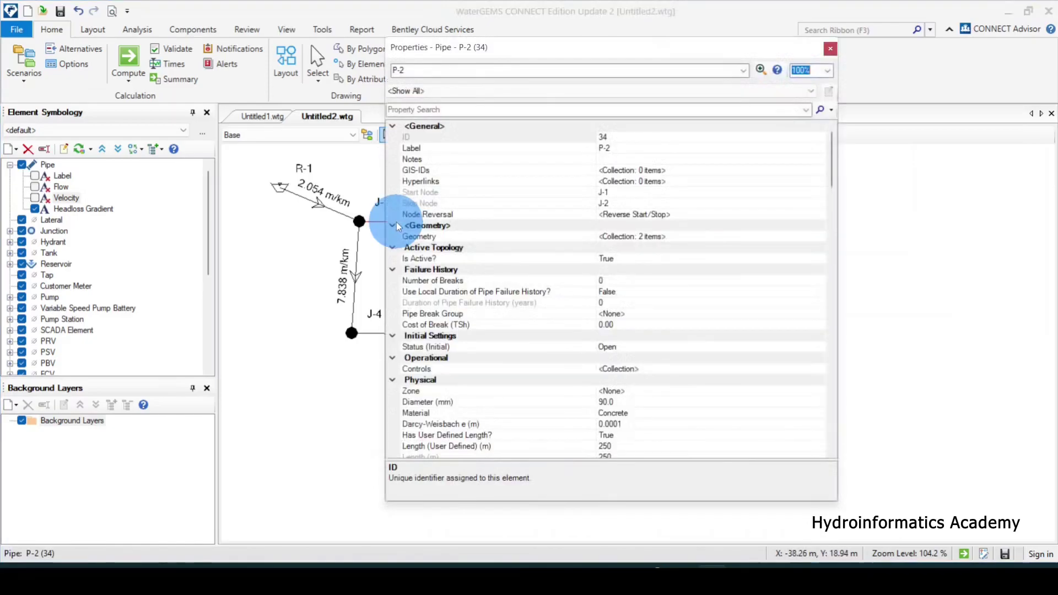
pyautogui.scroll(-7, 517, 385)
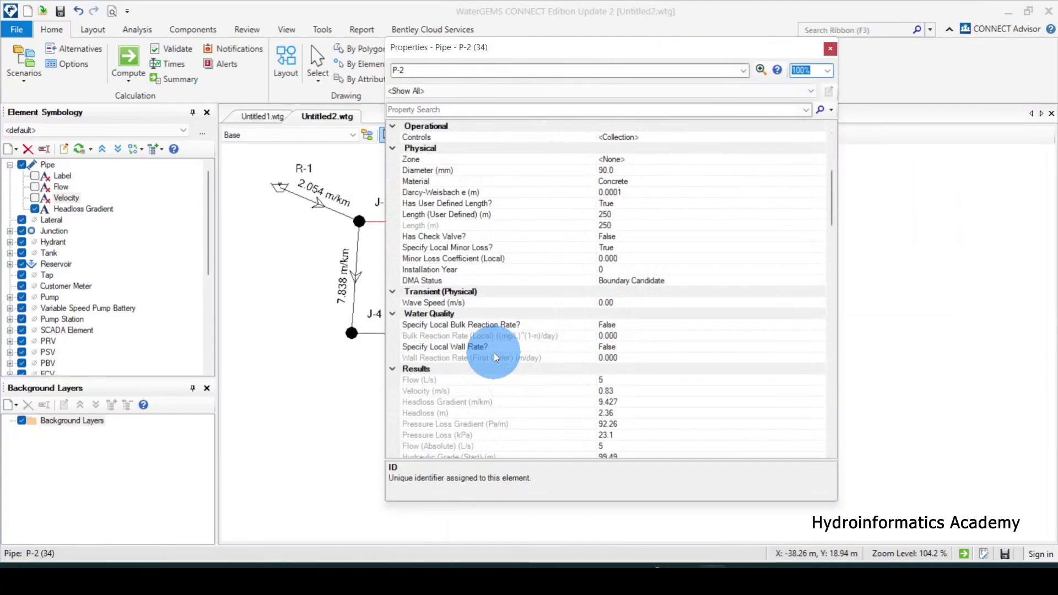
pyautogui.scroll(-3, 494, 353)
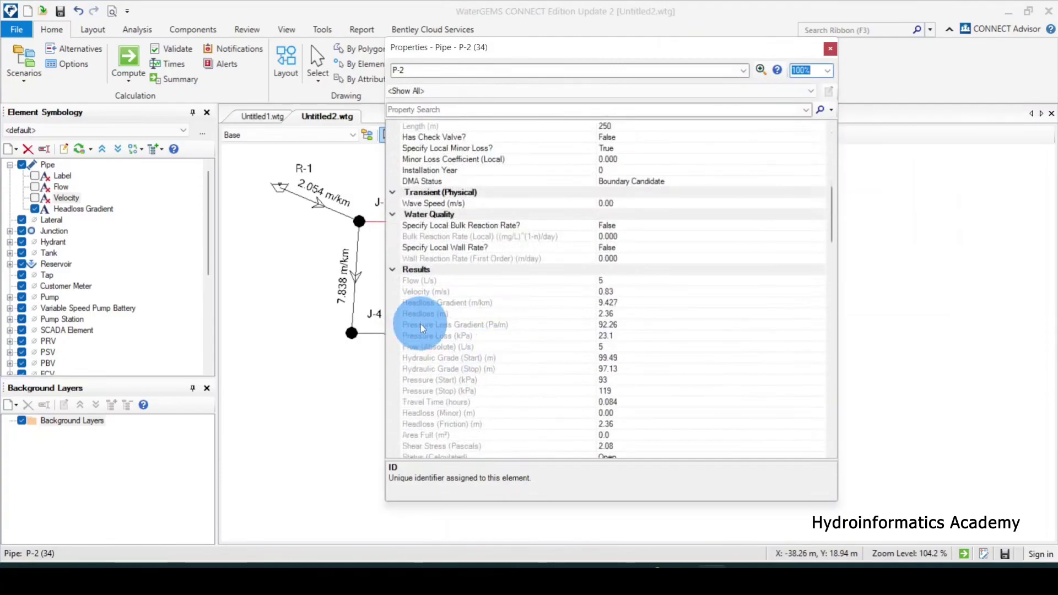
pyautogui.click(440, 325)
pyautogui.click(455, 303)
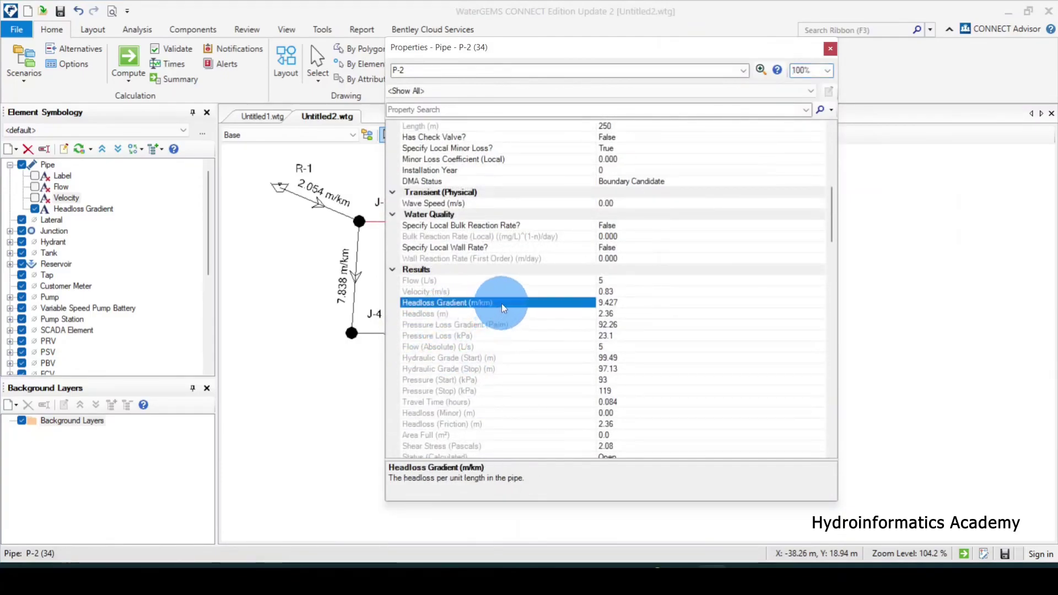
pyautogui.rightClick(501, 303)
pyautogui.click(520, 319)
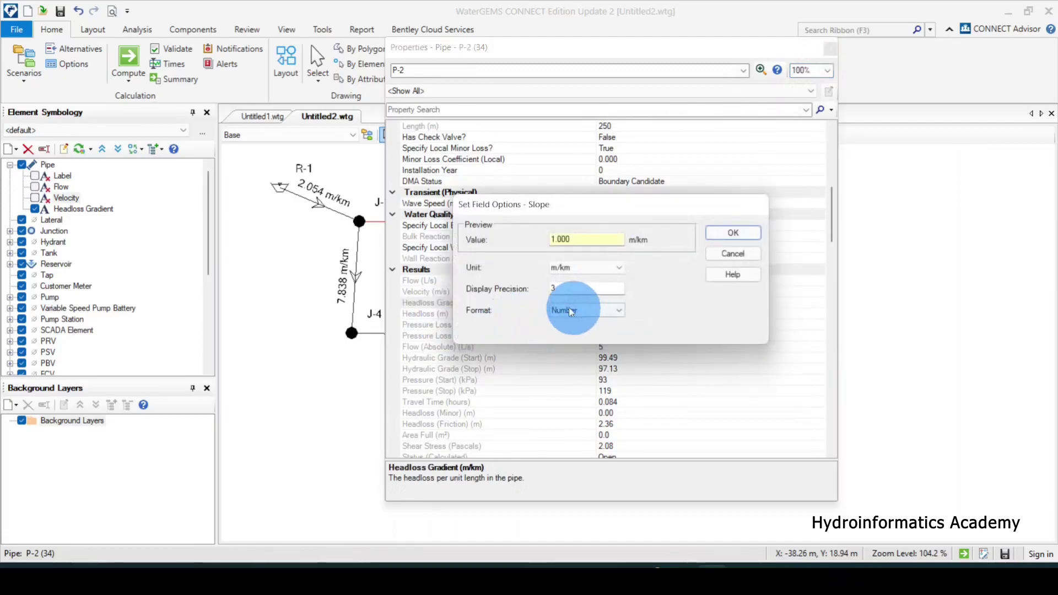
pyautogui.doubleClick(563, 290)
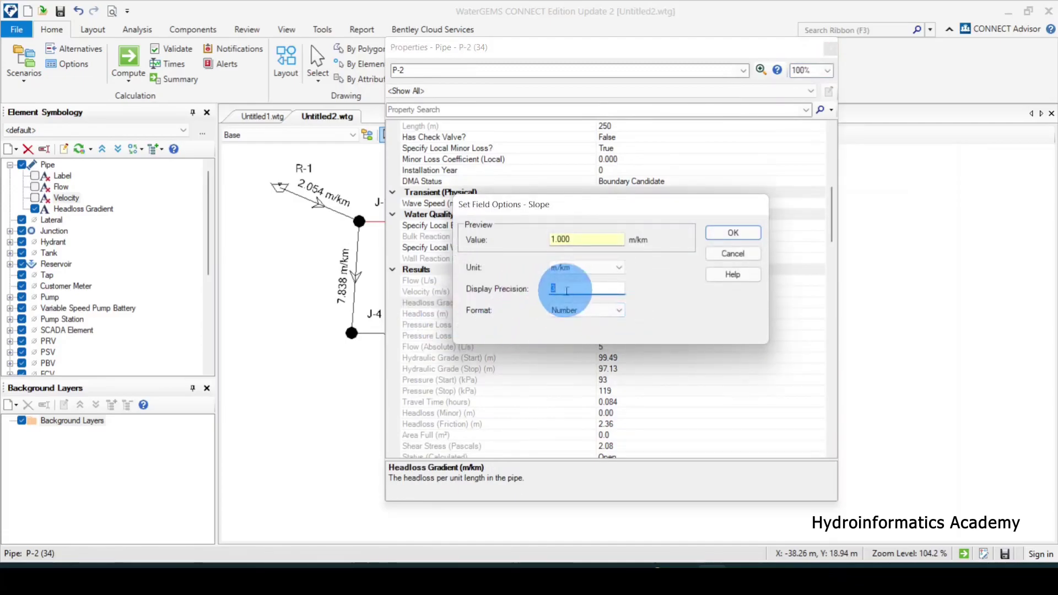
pyautogui.write('2')
pyautogui.click(747, 234)
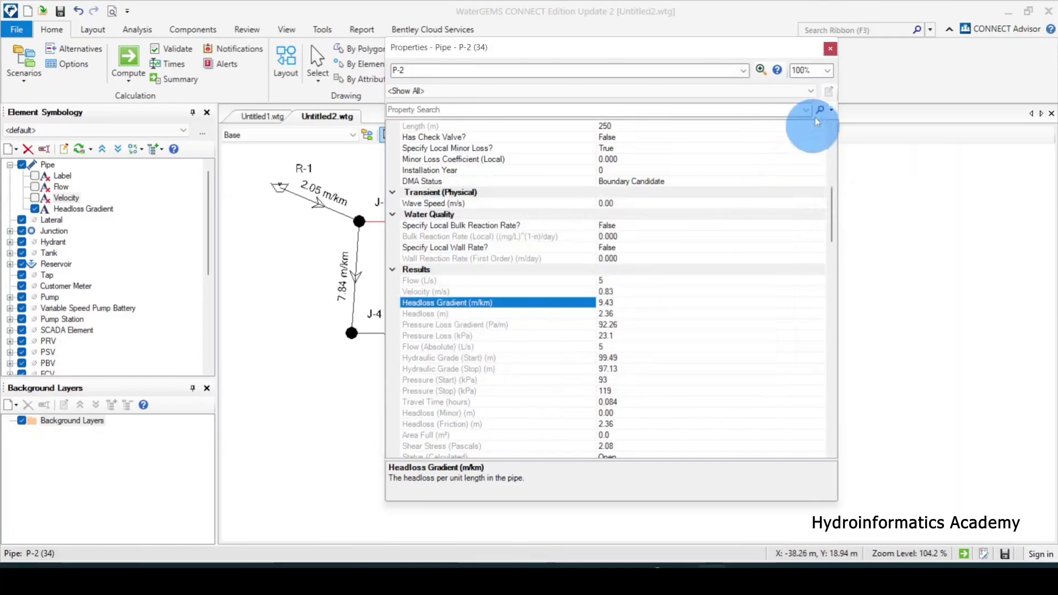
pyautogui.click(830, 49)
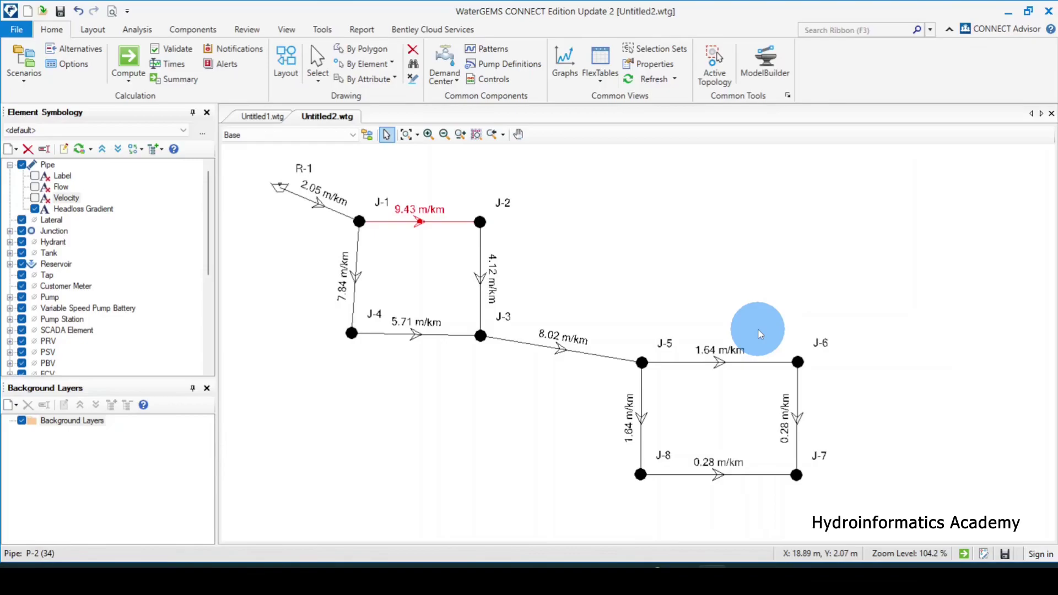
# Step: Check the velocity of pipe P-7 between J-5 and J-6, set its diameter to 63 mm and recompute the network
pyautogui.doubleClick(710, 368)
pyautogui.click(458, 291)
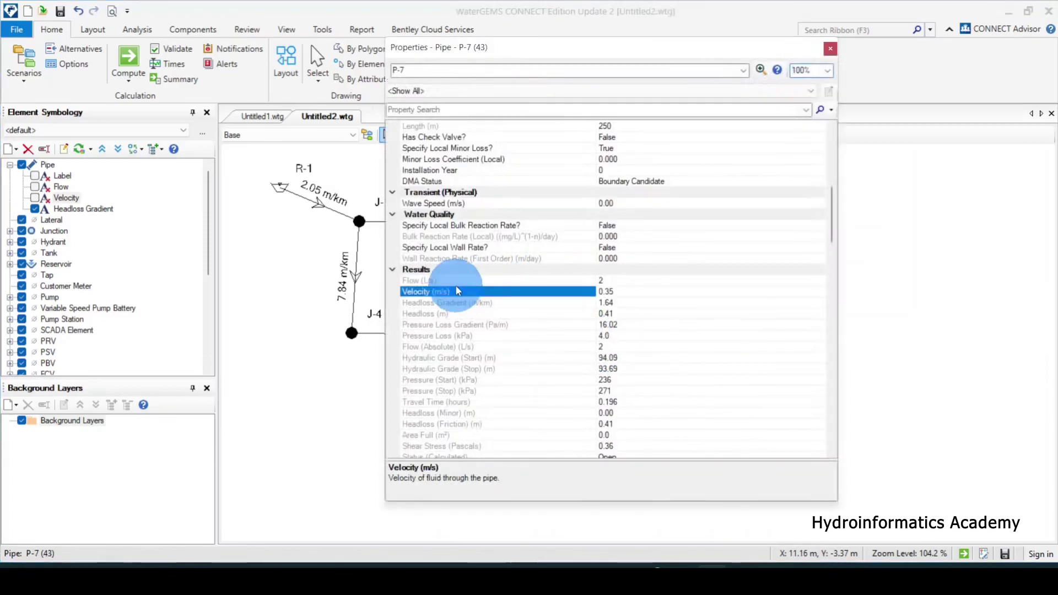
pyautogui.moveTo(645, 52); pyautogui.dragTo(525, 153)
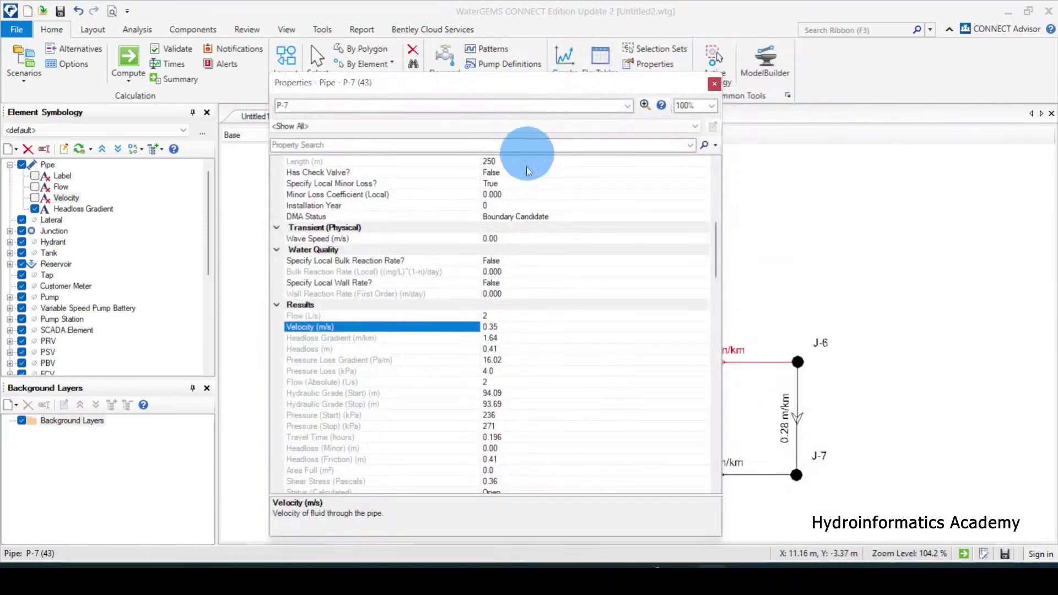
pyautogui.scroll(5, 452, 352)
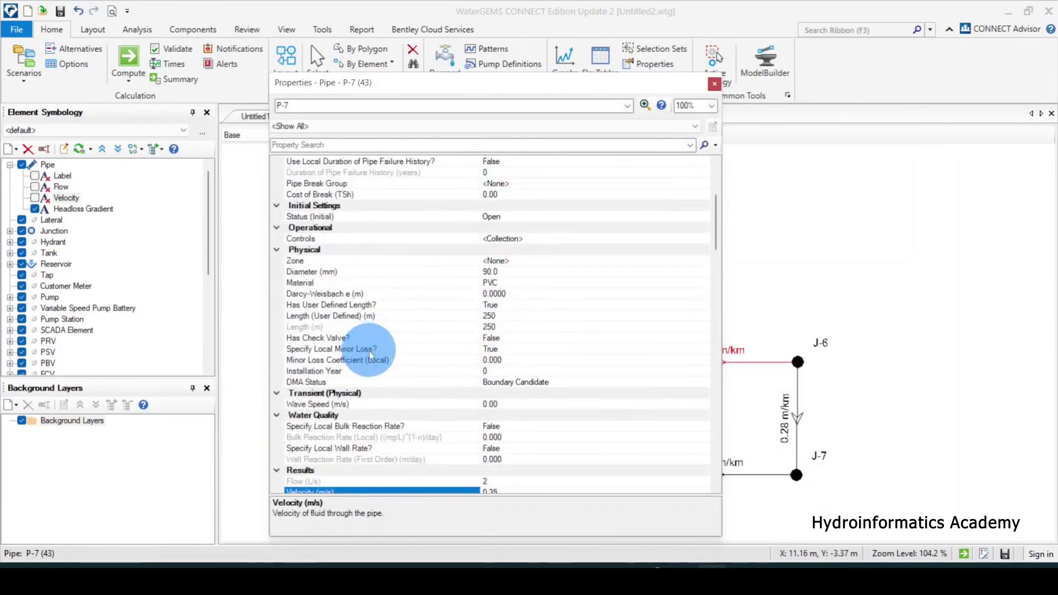
pyautogui.scroll(1, 371, 355)
pyautogui.click(326, 315)
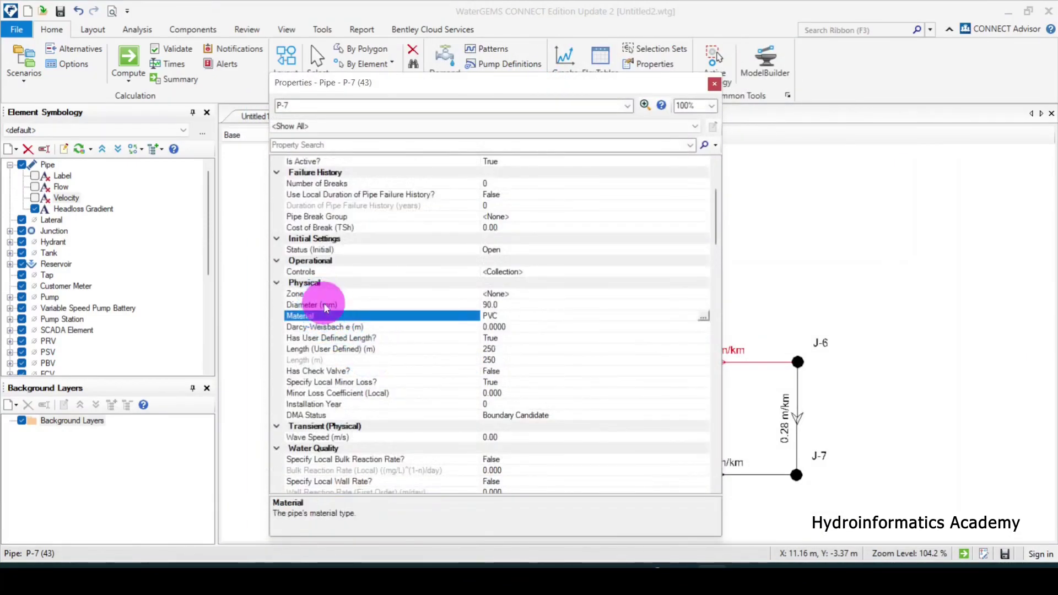
pyautogui.click(326, 306)
pyautogui.click(494, 305)
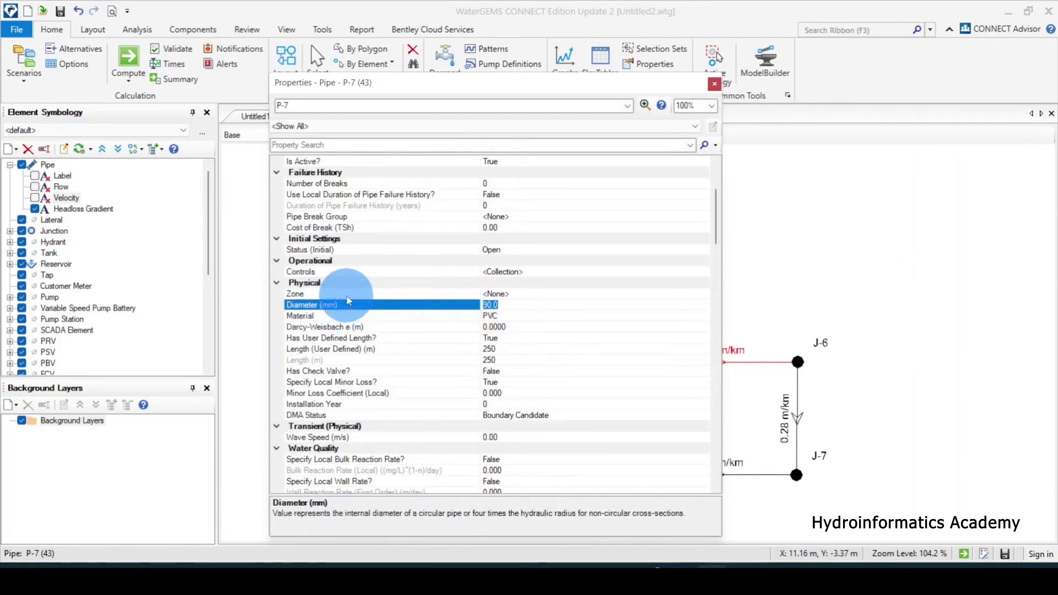
pyautogui.write('63')
pyautogui.click(715, 84)
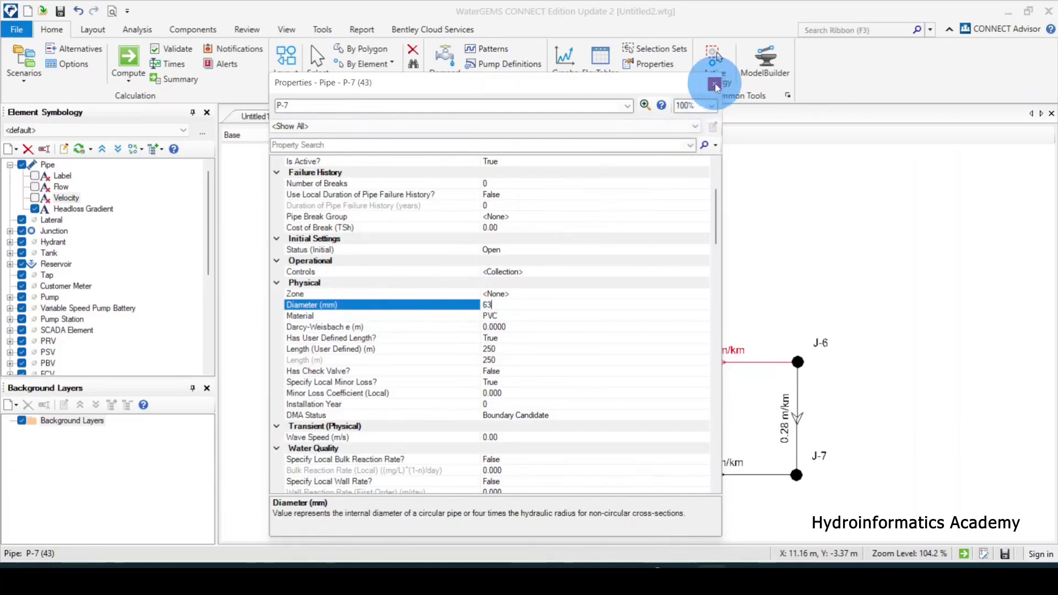
pyautogui.click(136, 58)
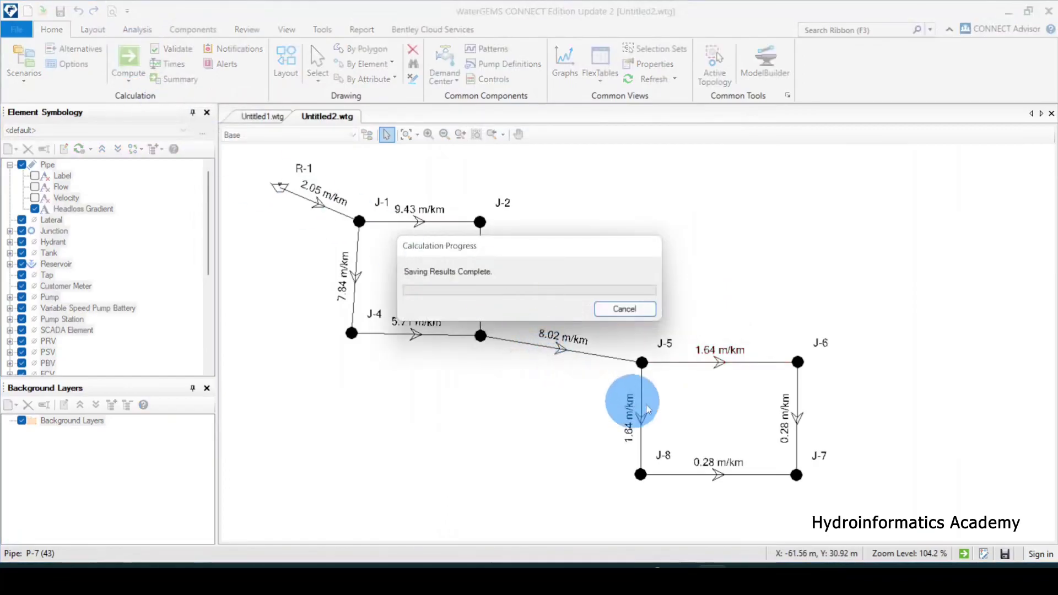
pyautogui.click(785, 194)
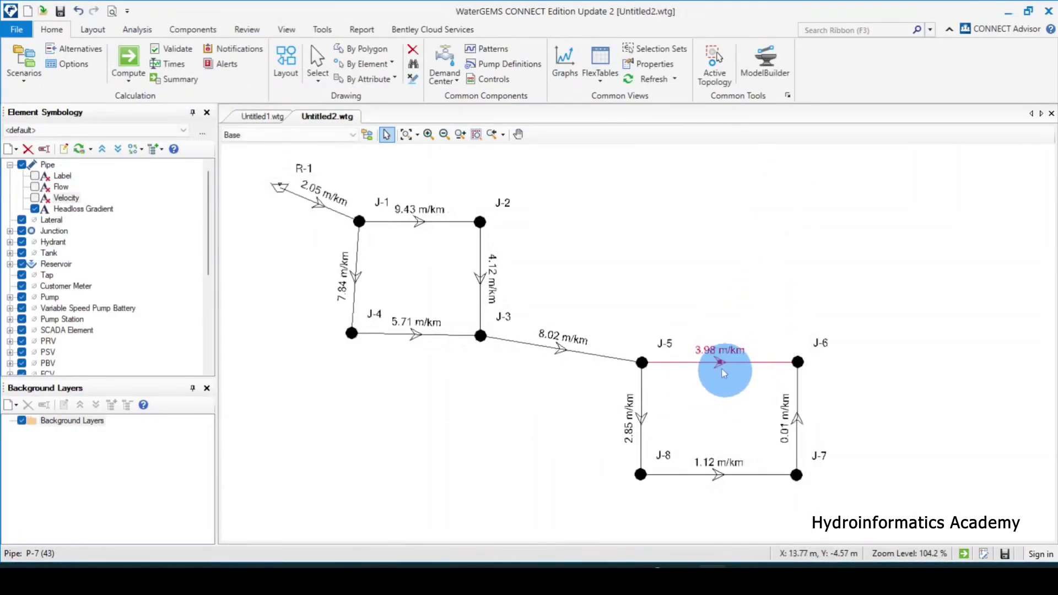
# Step: Set the diameter of pipe P-7 between J-5 and J-6 to 50 mm and recompute the network
pyautogui.click(722, 368)
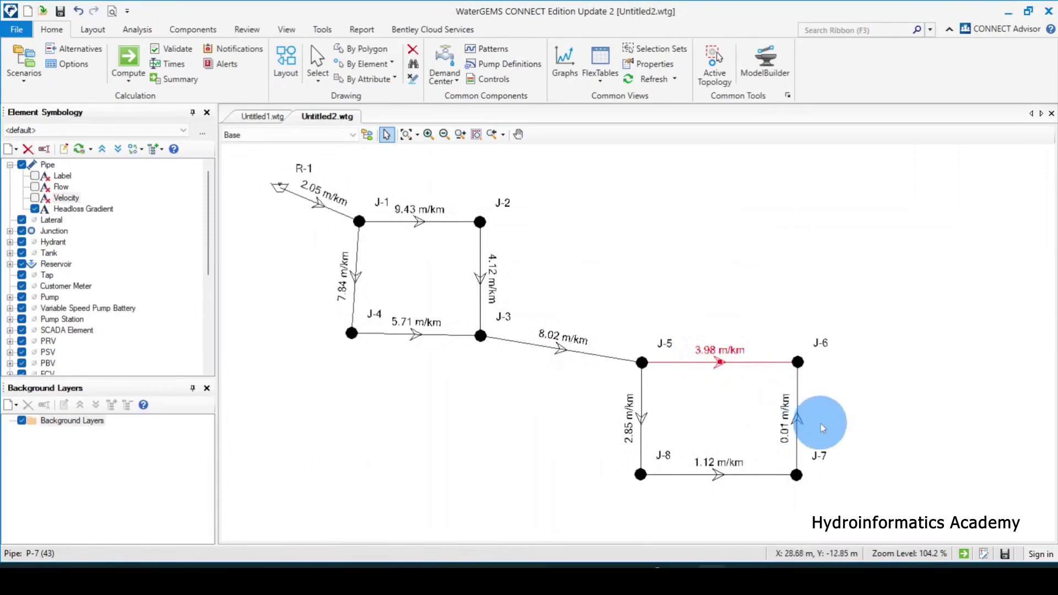
pyautogui.doubleClick(716, 362)
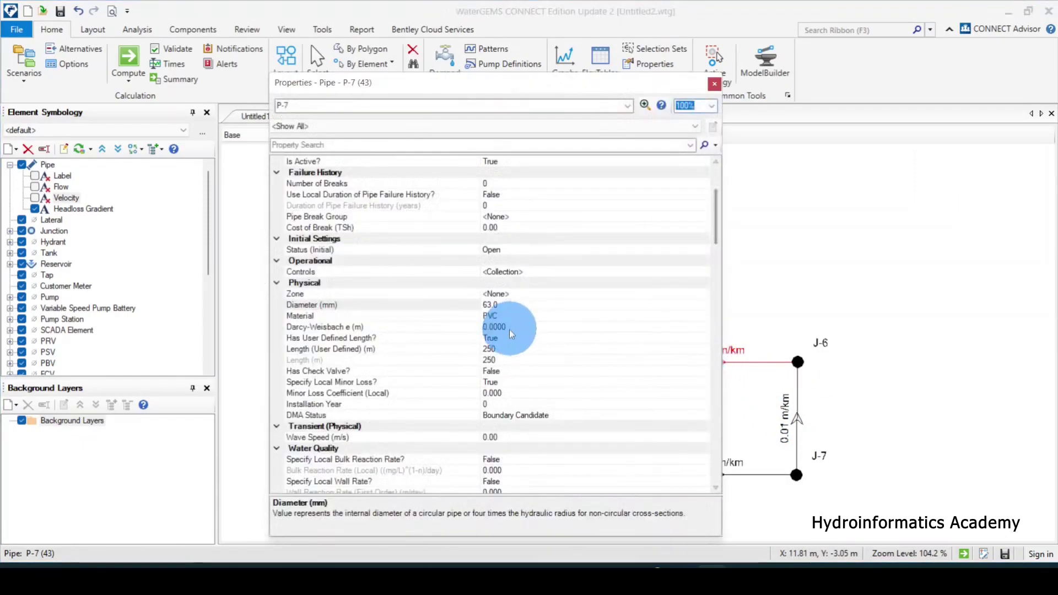
pyautogui.click(510, 306)
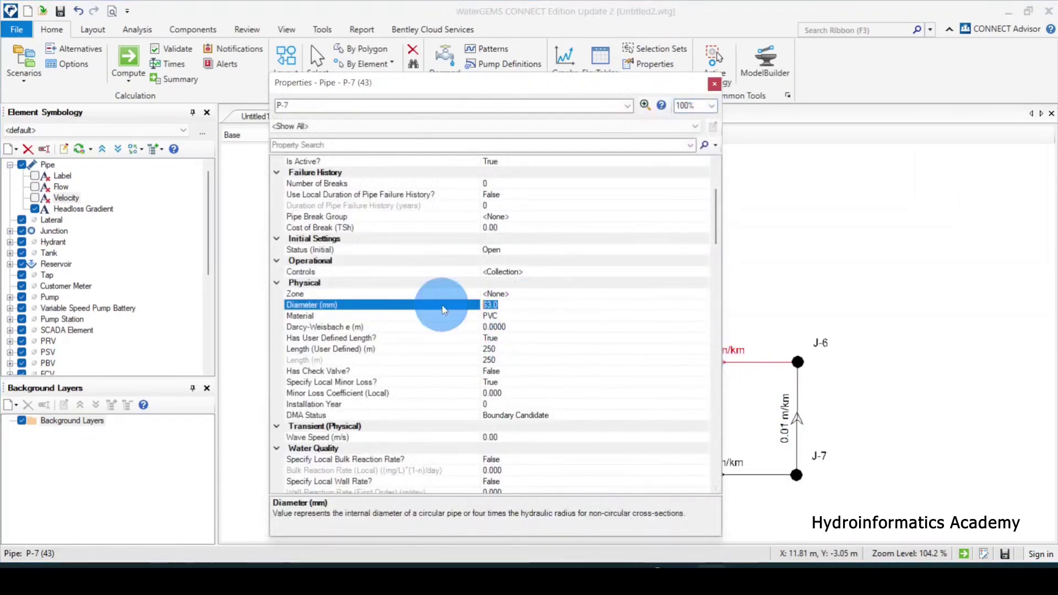
pyautogui.write('50')
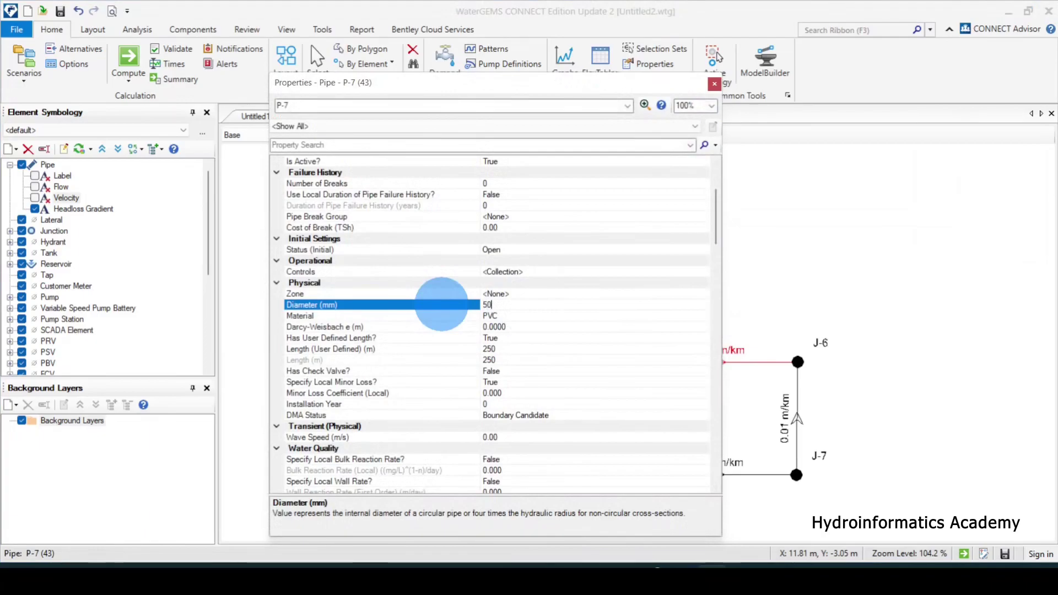
pyautogui.click(714, 84)
pyautogui.click(129, 61)
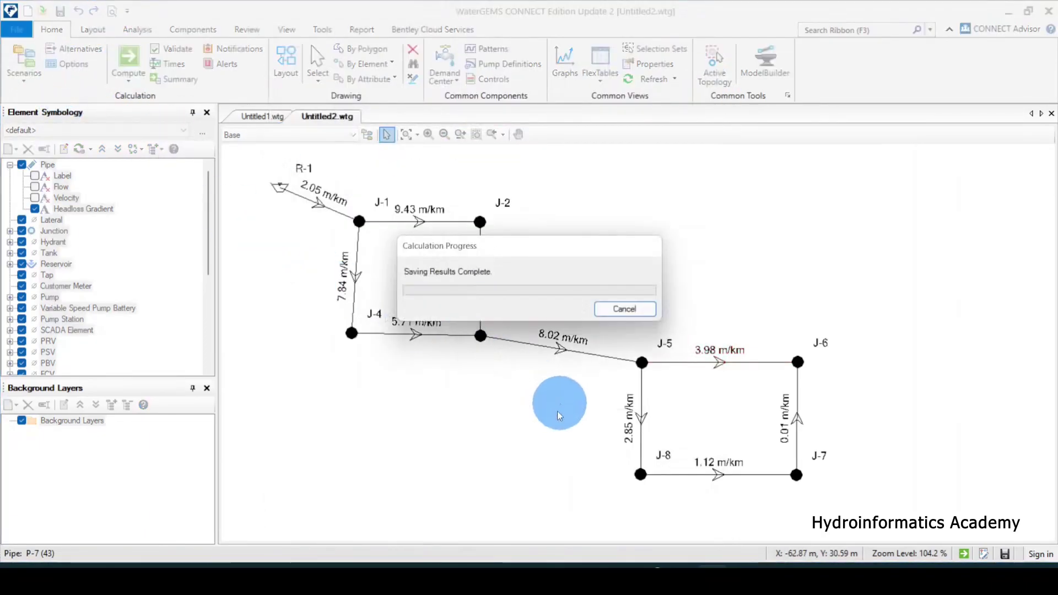
pyautogui.click(793, 194)
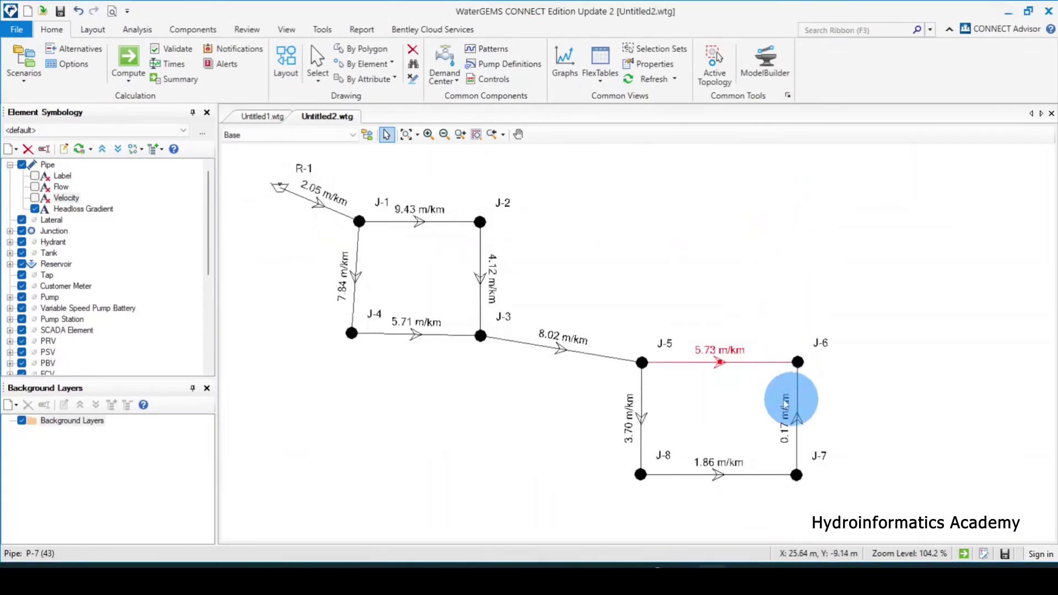
# Step: Set the diameter of pipe P-8 between J-6 and J-7 to 50 mm and close its properties
pyautogui.doubleClick(794, 421)
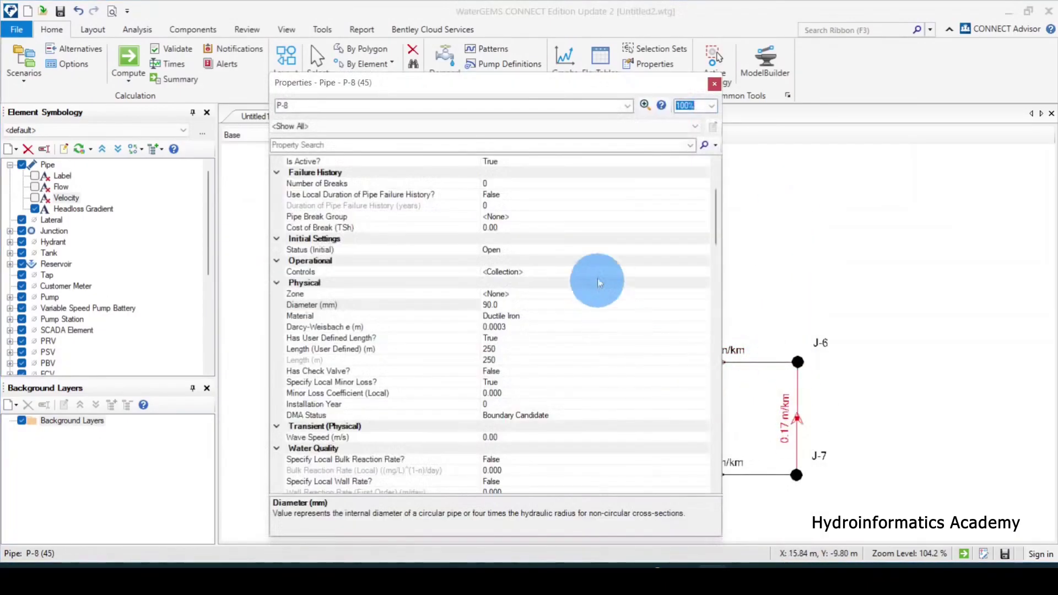
pyautogui.click(491, 305)
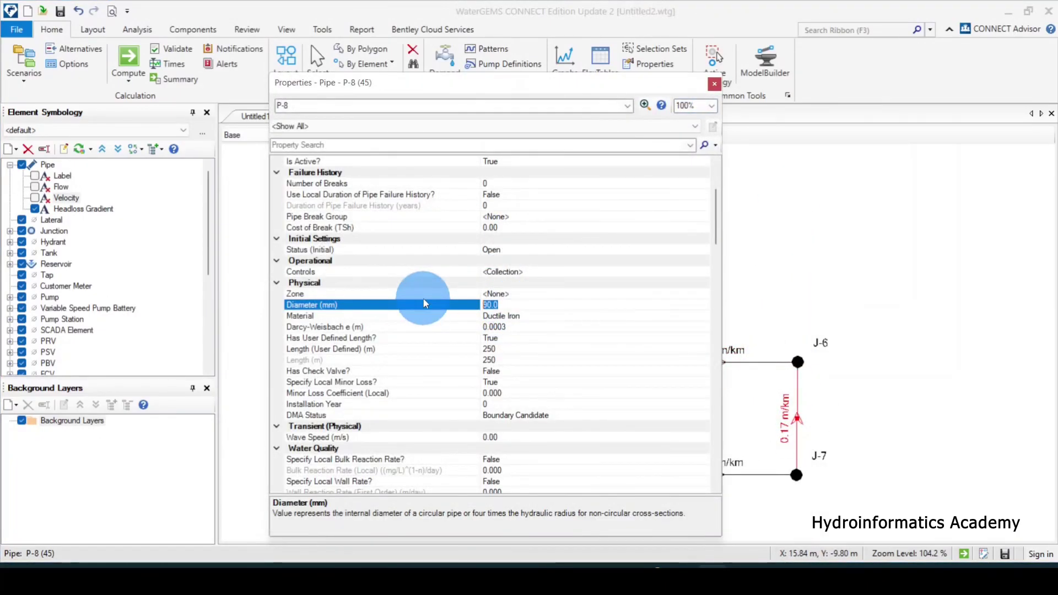
pyautogui.write('50')
pyautogui.click(714, 86)
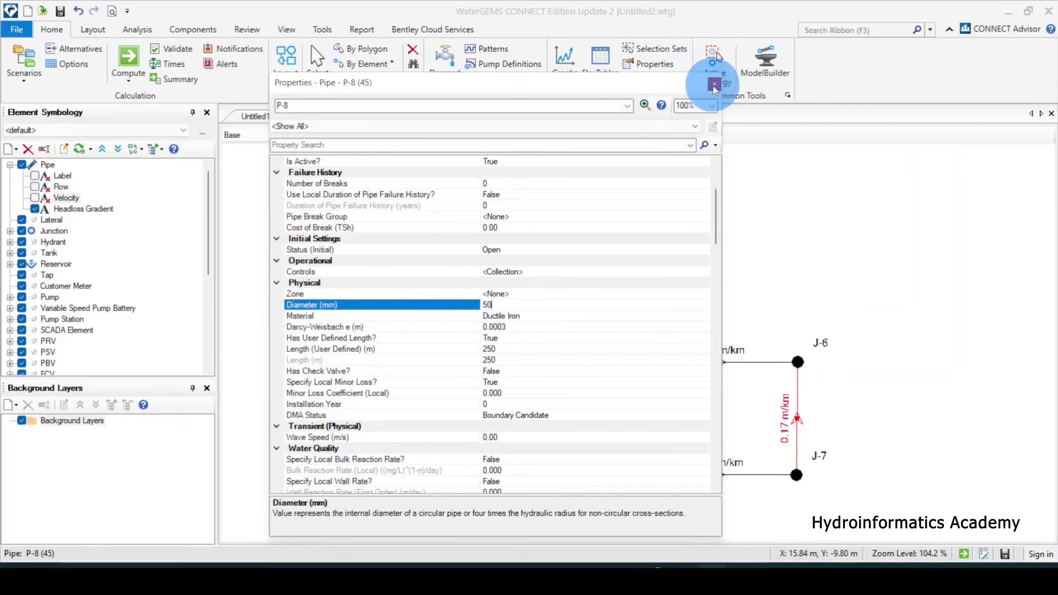
# Step: Set the diameter of pipe P-9 between J-8 and J-7 to 50 mm
pyautogui.doubleClick(748, 476)
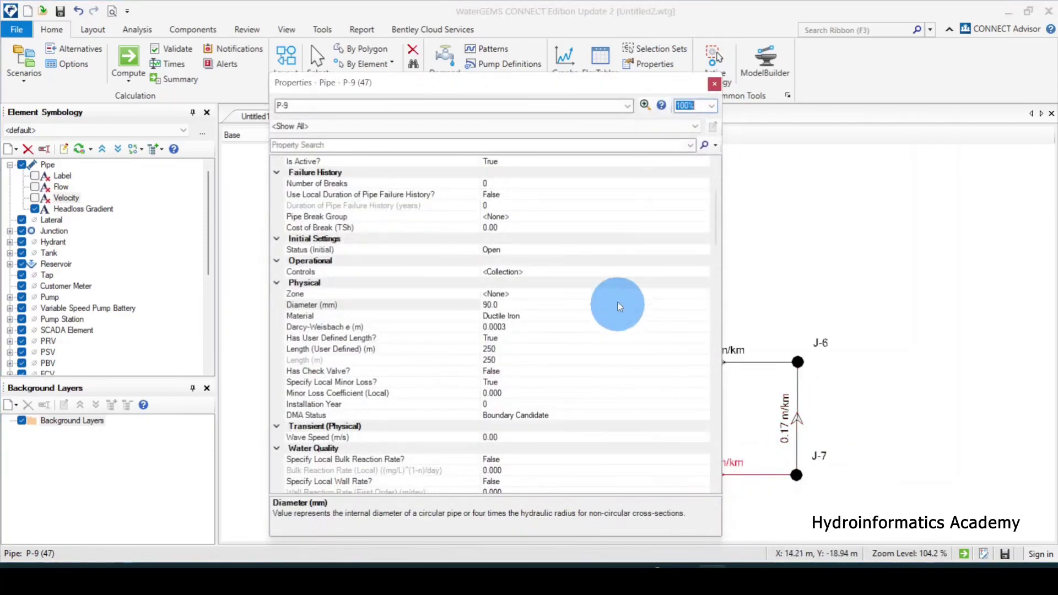
pyautogui.click(510, 305)
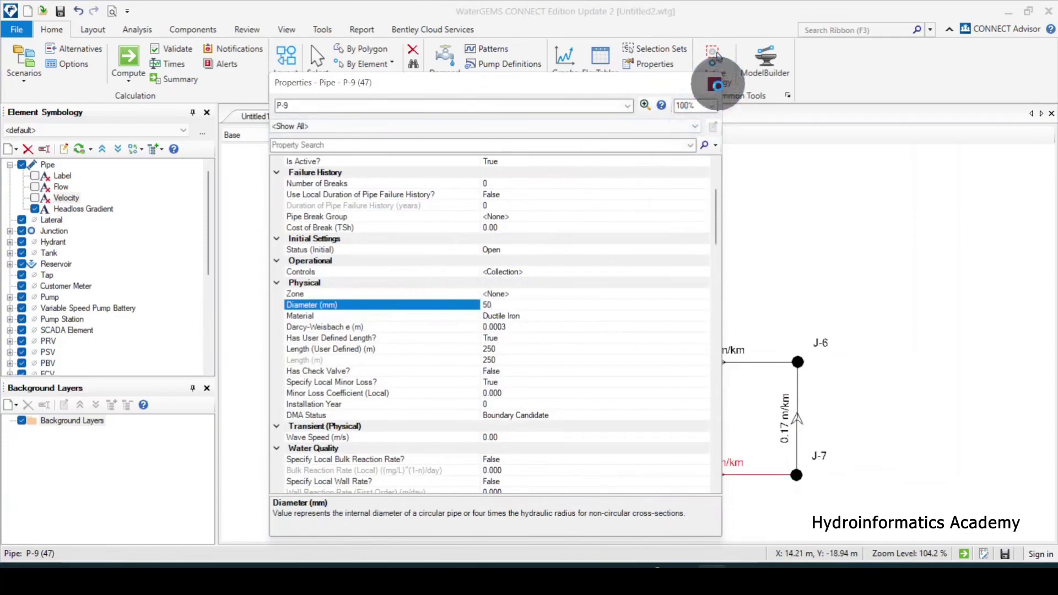
# Step: Set the diameter of pipe P-10 between J-5 and J-8 to 50 mm and recompute the network
pyautogui.click(715, 84)
pyautogui.doubleClick(641, 419)
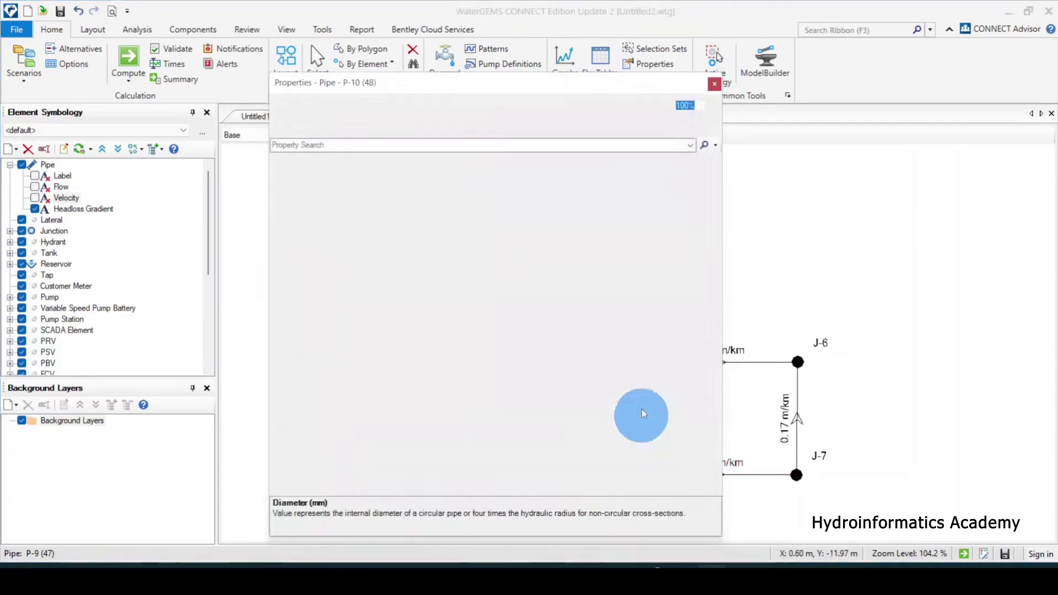
pyautogui.click(491, 305)
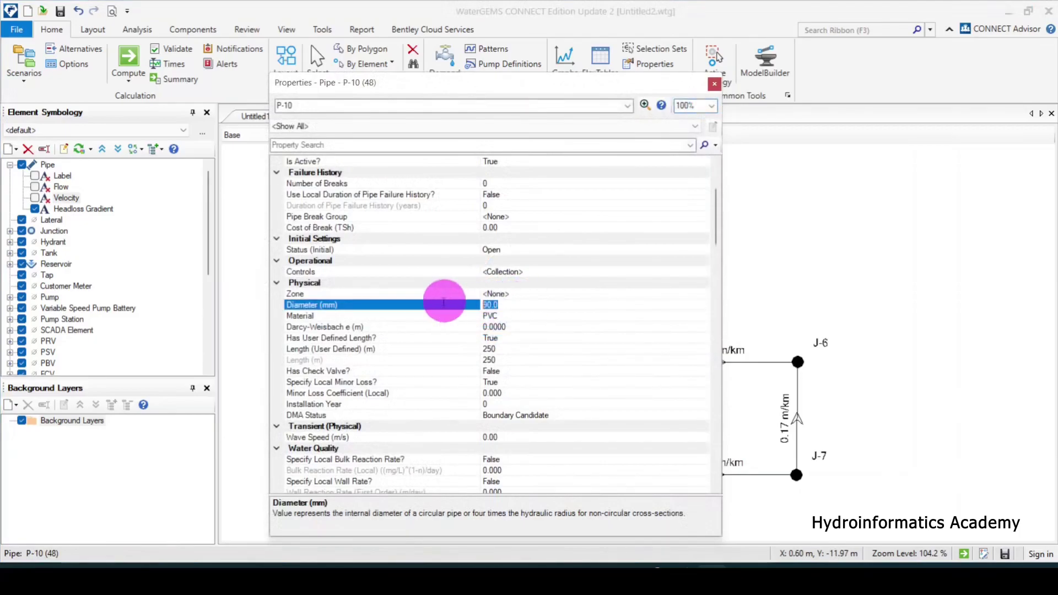
pyautogui.write('50')
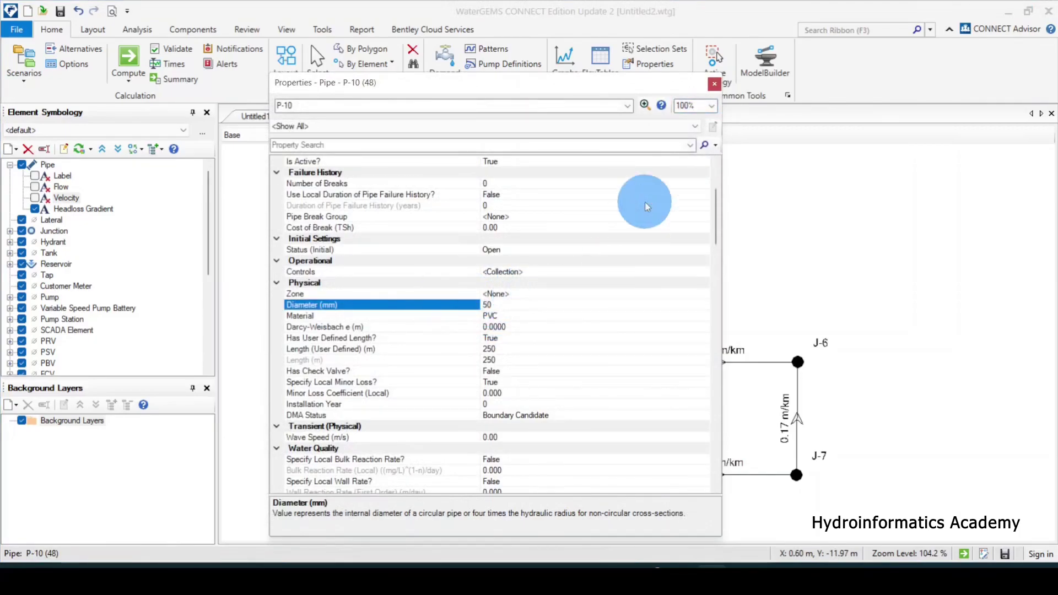
pyautogui.click(714, 86)
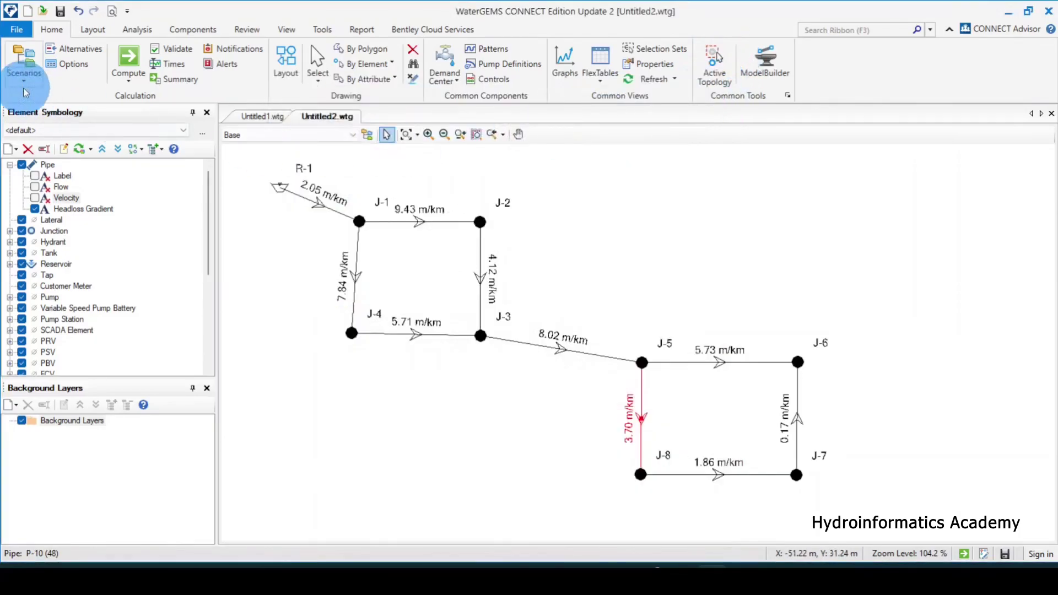
pyautogui.click(130, 58)
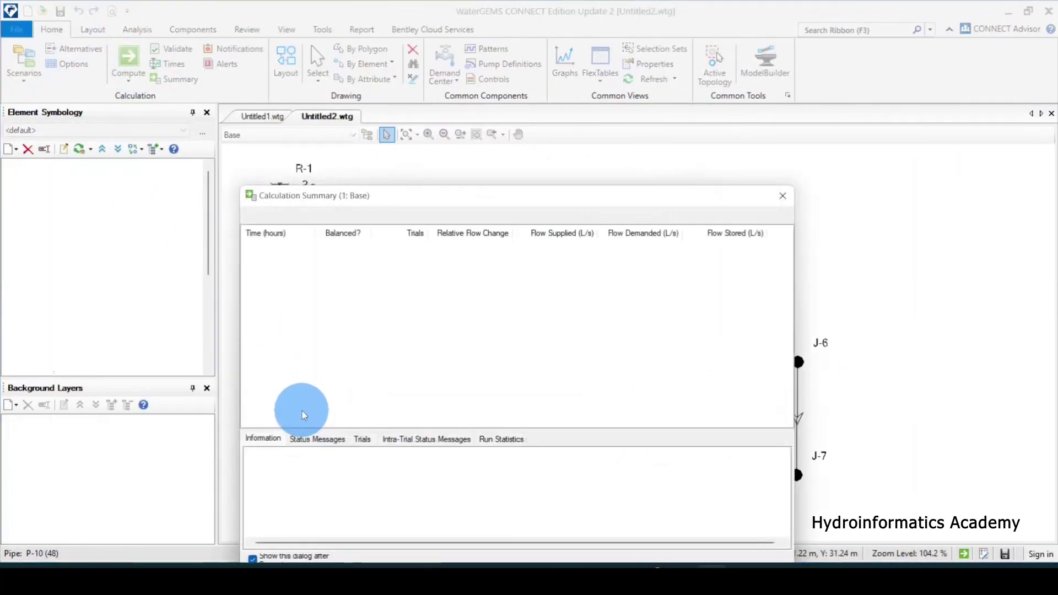
pyautogui.click(811, 196)
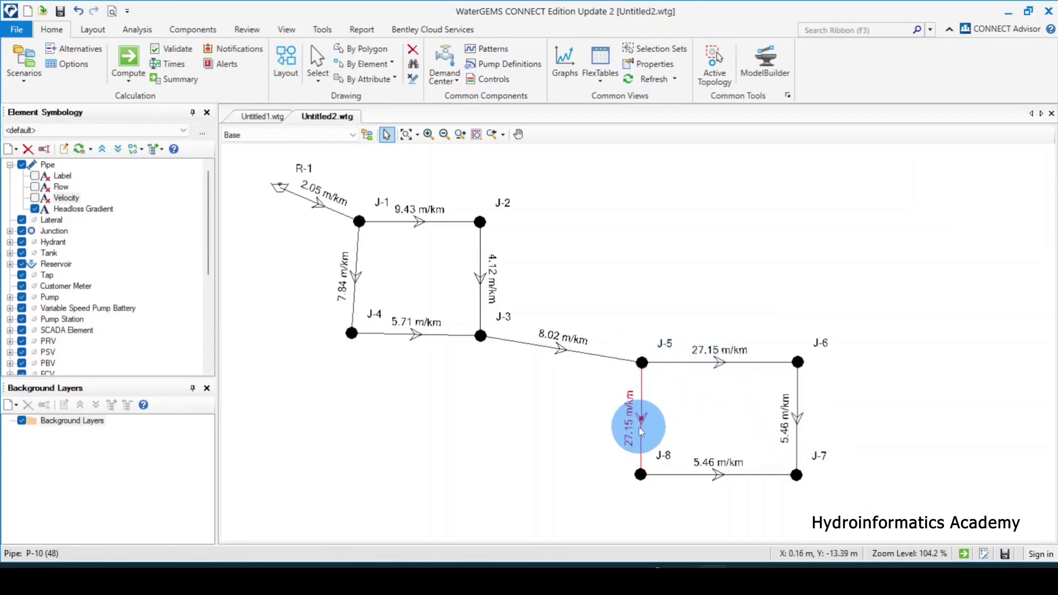
# Step: Set the diameter of pipe P-7 between J-5 and J-6 to 63 mm and close its properties
pyautogui.doubleClick(698, 363)
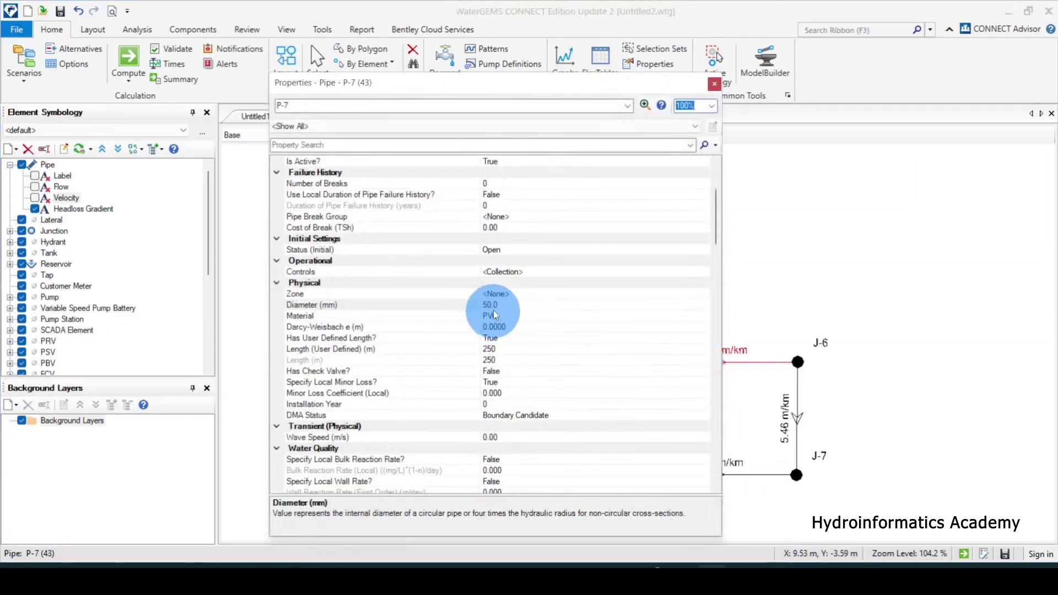
pyautogui.click(489, 305)
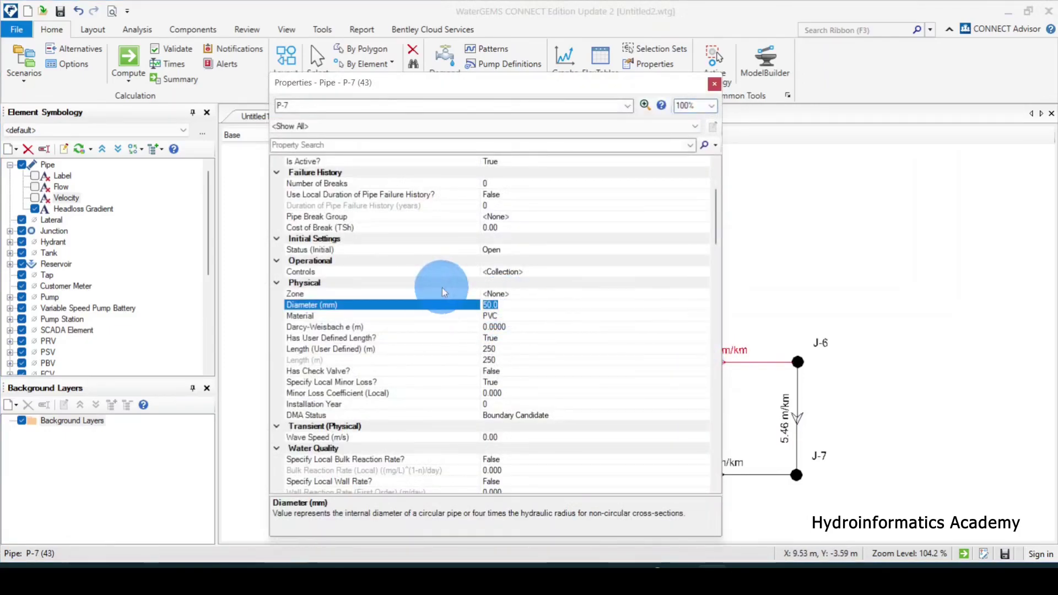
pyautogui.write('63')
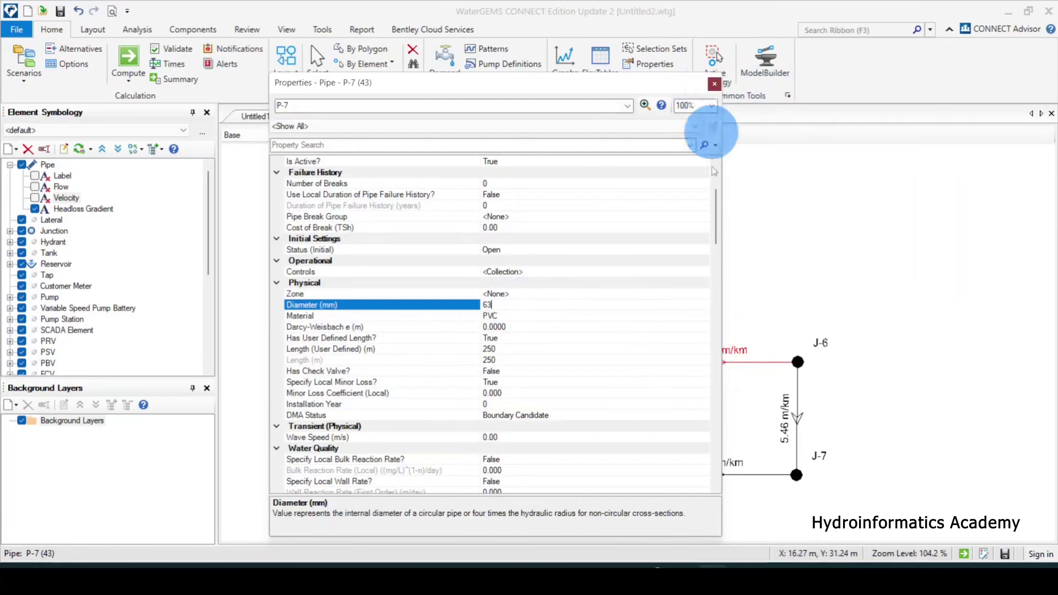
pyautogui.click(715, 84)
# Step: Set the diameter of pipe P-10 between J-5 and J-8 to 63 mm and recompute the network
pyautogui.doubleClick(633, 406)
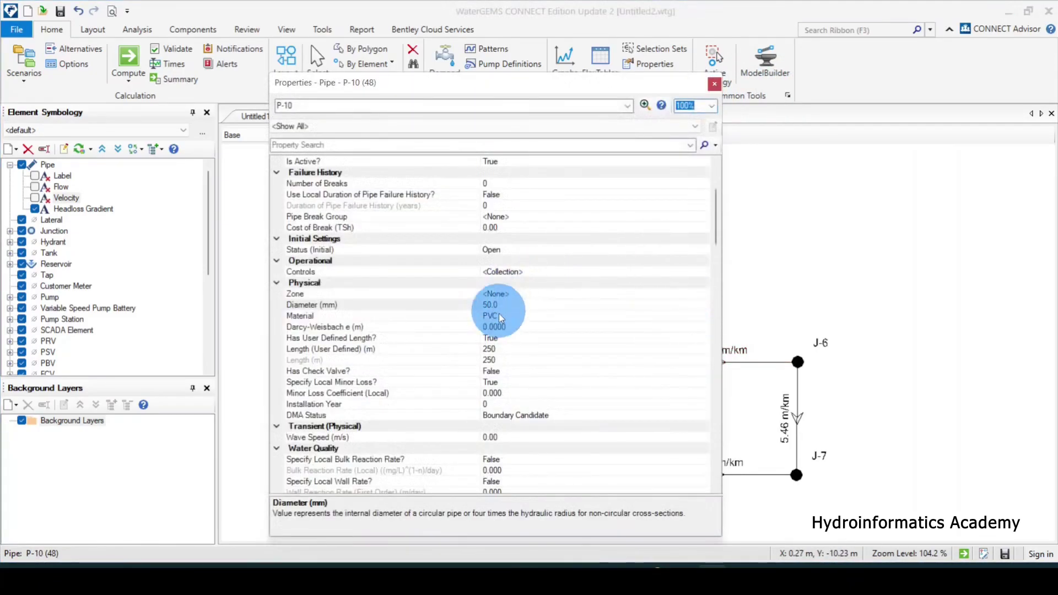
pyautogui.click(492, 306)
pyautogui.write('6')
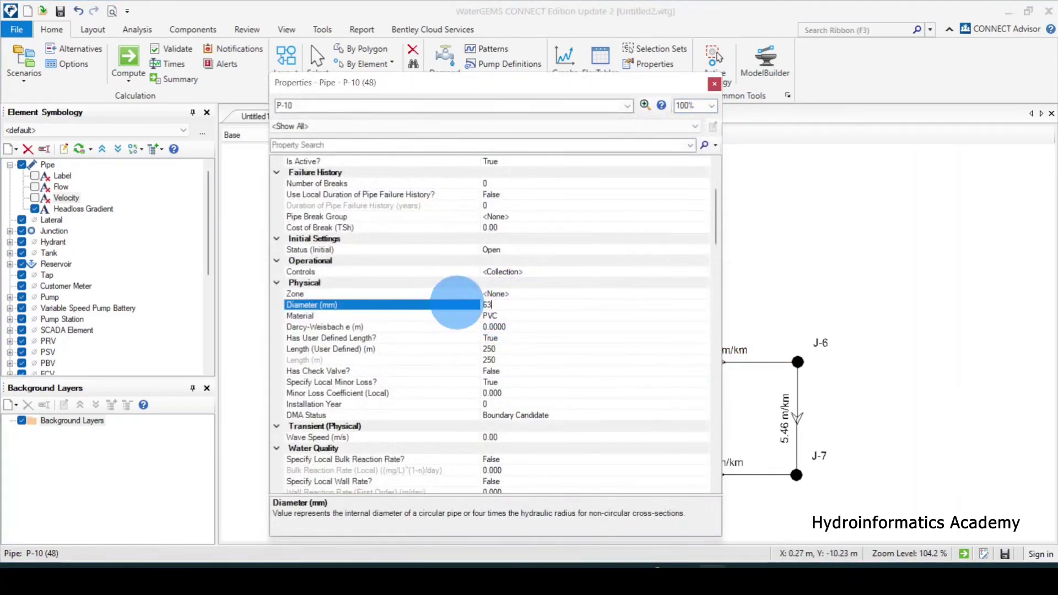
pyautogui.write('3')
pyautogui.click(715, 83)
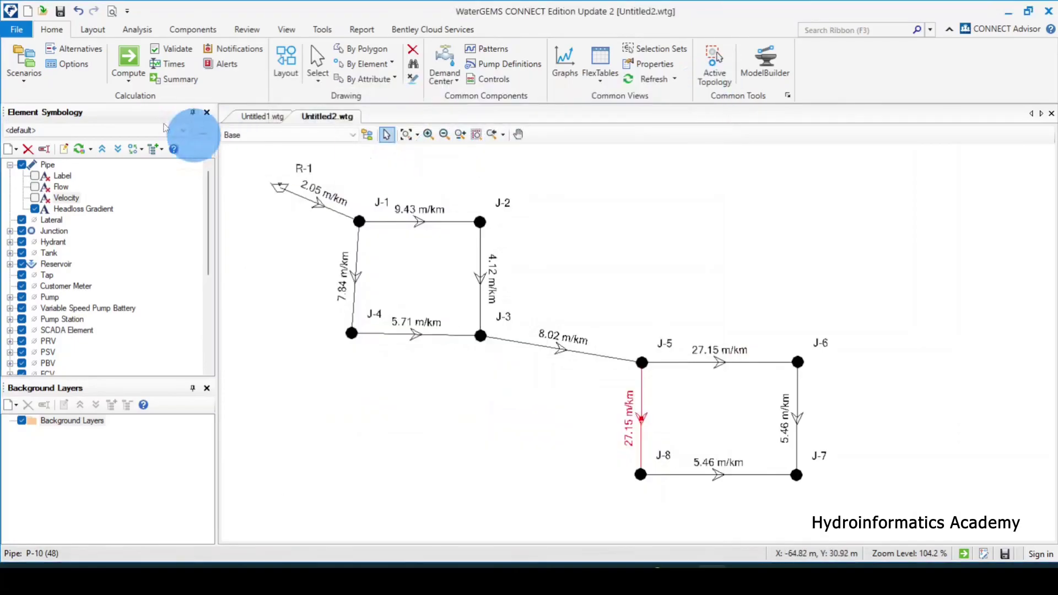
pyautogui.click(130, 65)
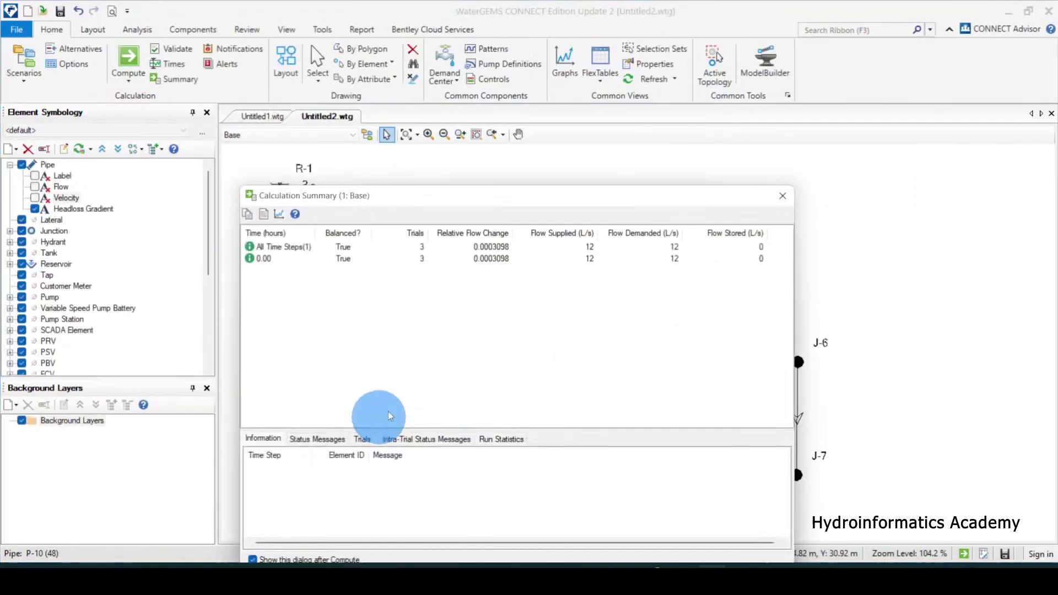
pyautogui.click(783, 196)
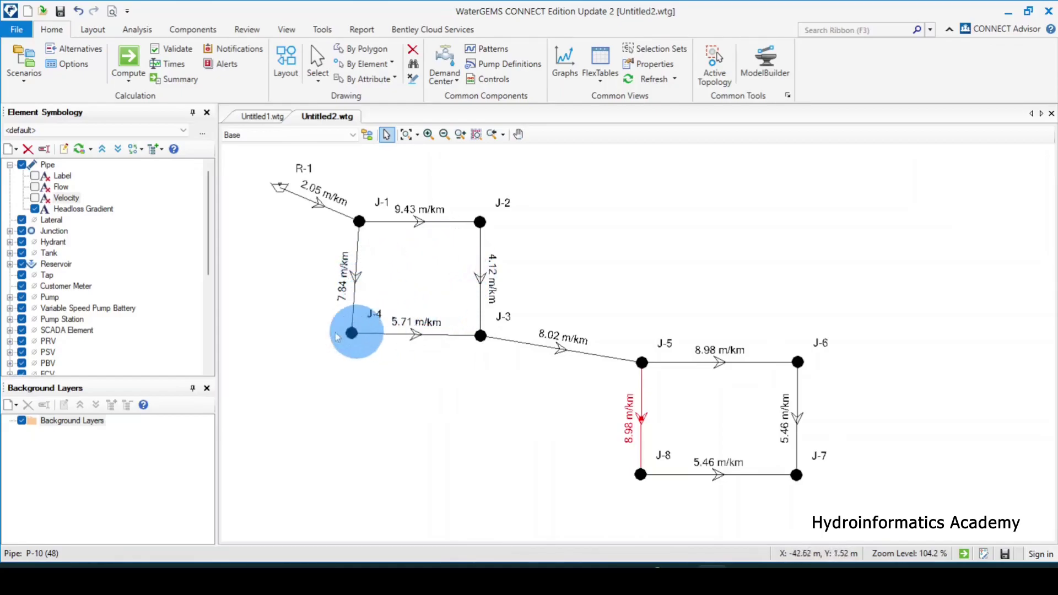
# Step: Hide the pipes' headloss gradient annotation, show the velocity annotation to check the recomputed velocities, and hide it again
pyautogui.click(35, 208)
pyautogui.click(35, 197)
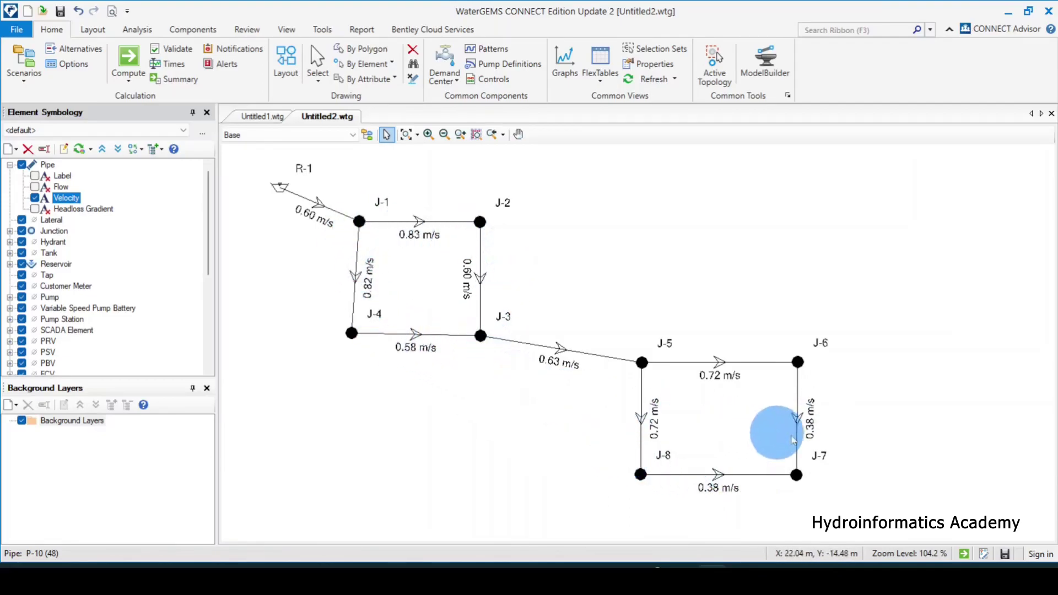
pyautogui.click(36, 199)
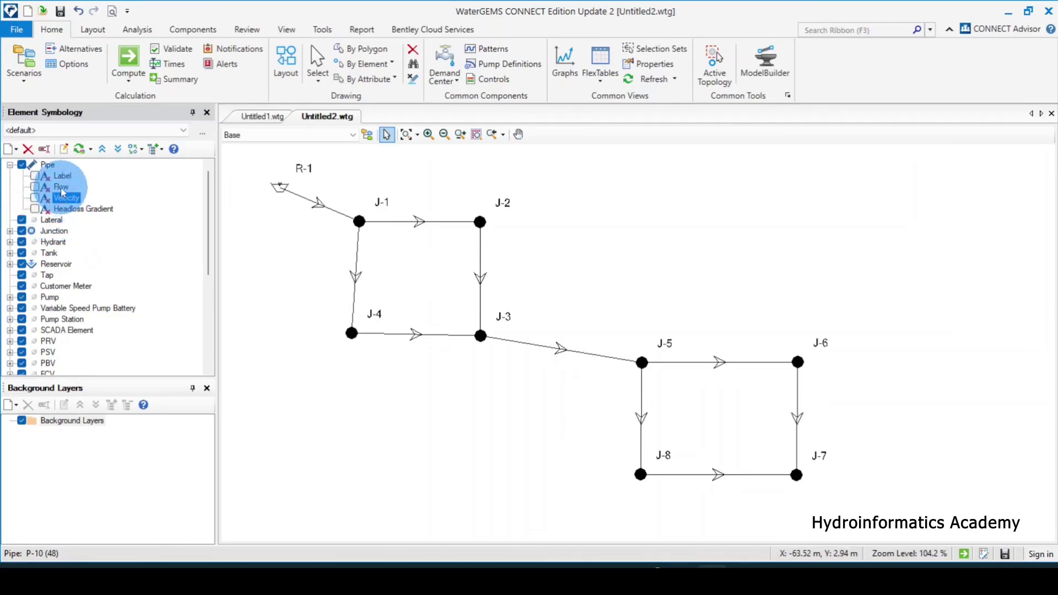
pyautogui.click(80, 211)
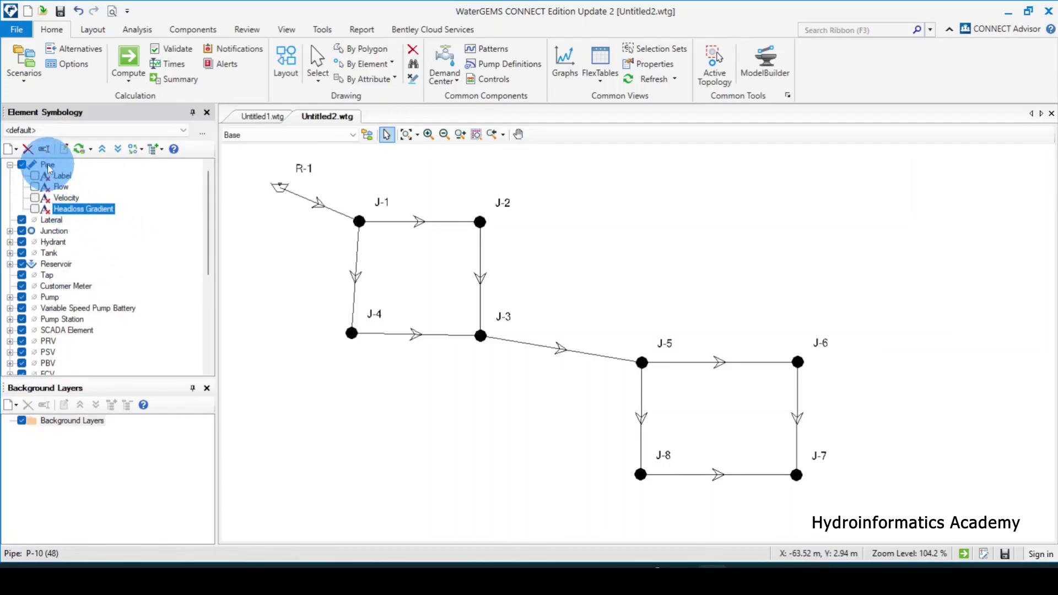
# Step: Add a new annotation for the junctions that displays the Pressure result for all elements, and apply it
pyautogui.click(10, 165)
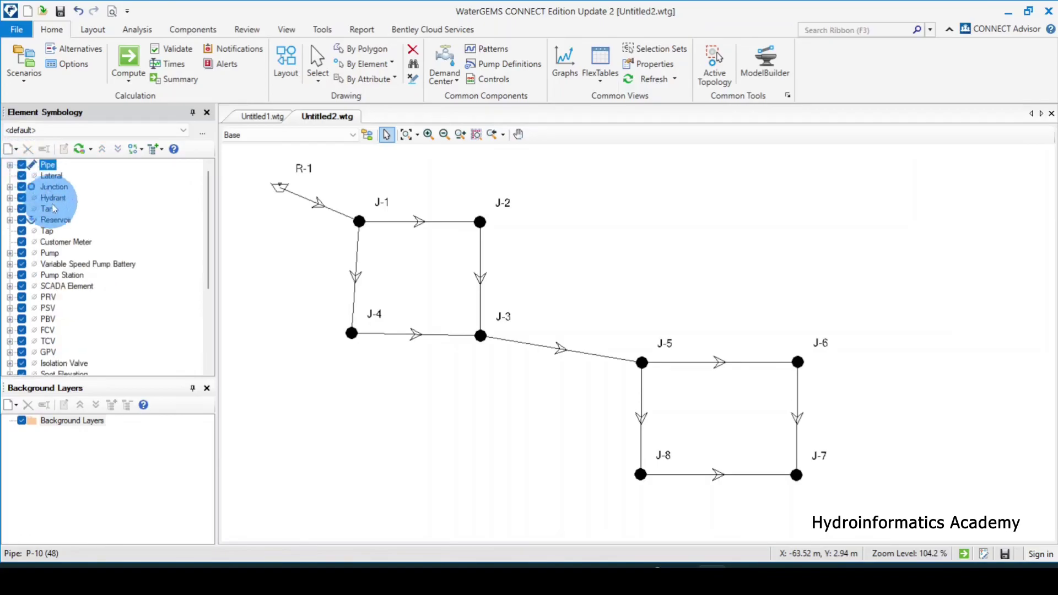
pyautogui.click(11, 187)
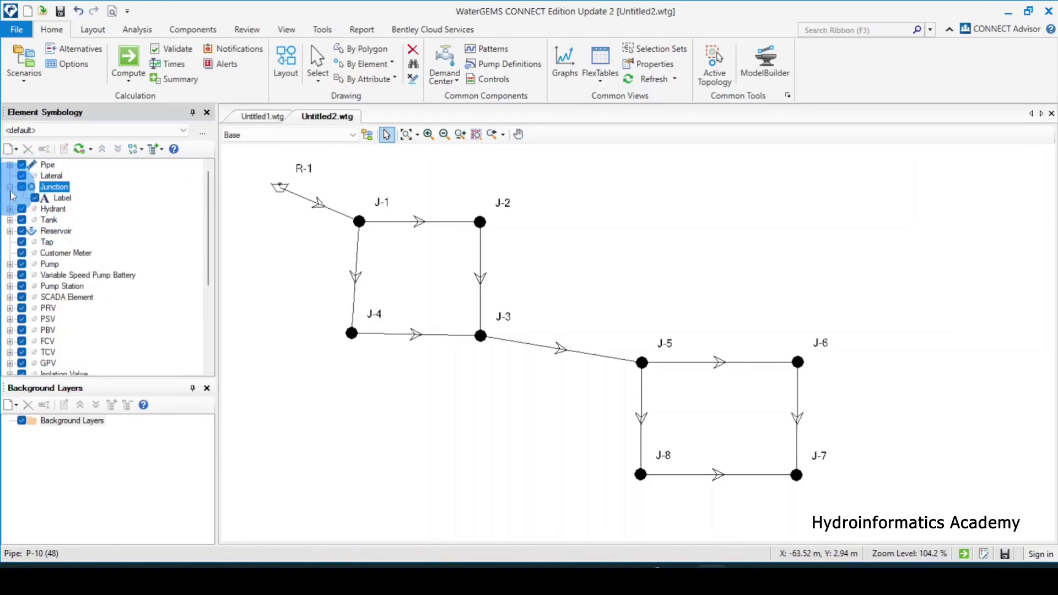
pyautogui.rightClick(59, 188)
pyautogui.moveTo(98, 199)
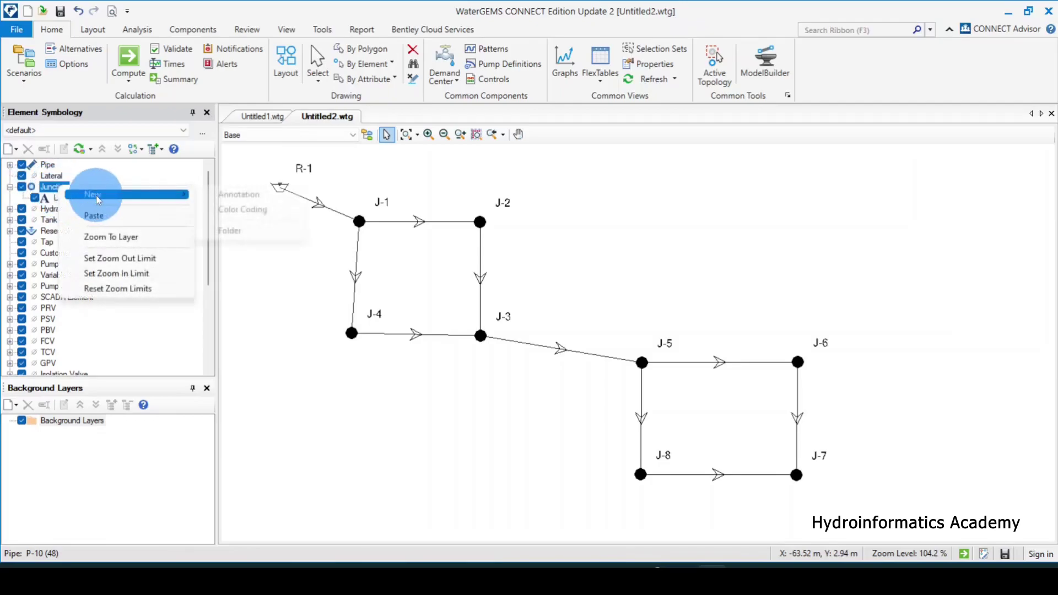
pyautogui.click(243, 194)
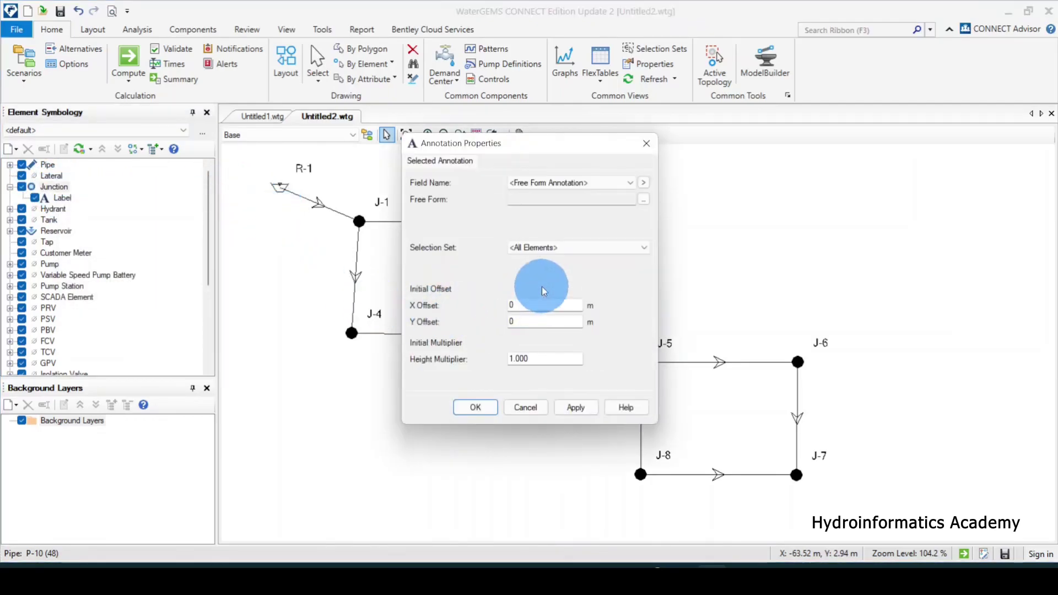
pyautogui.click(644, 183)
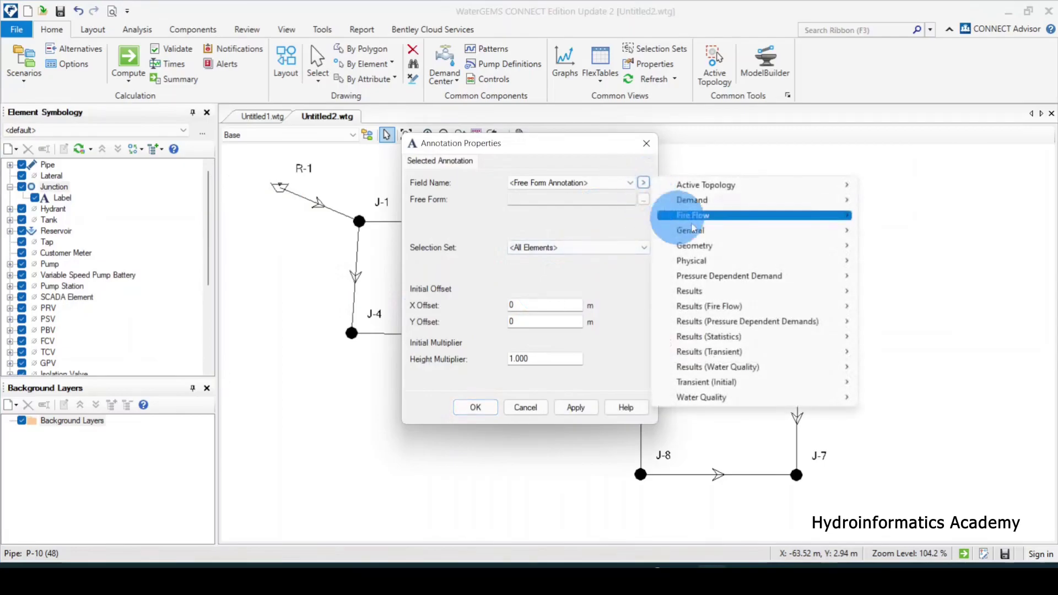
pyautogui.moveTo(759, 295)
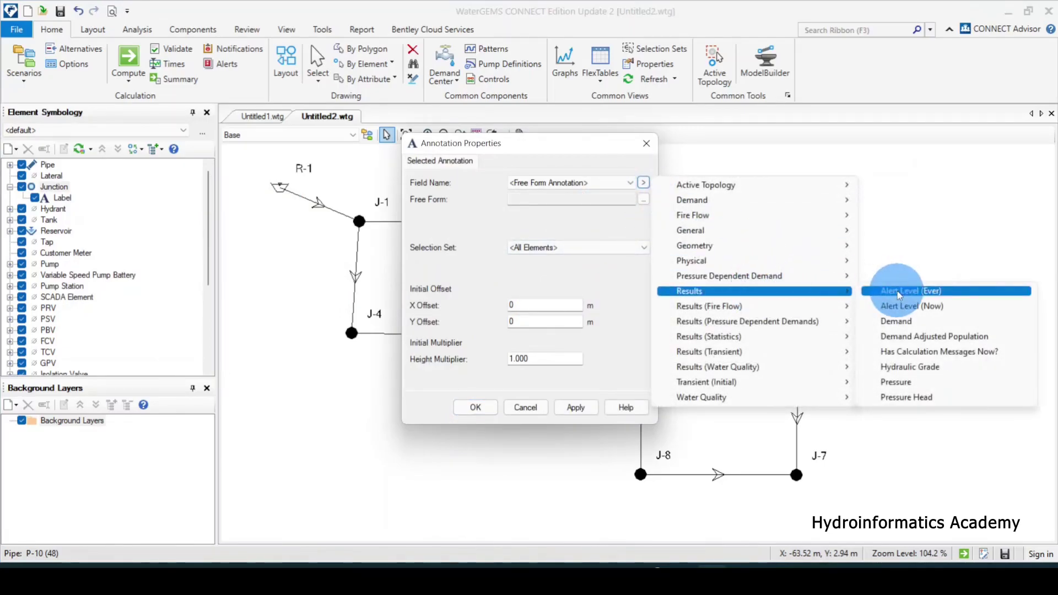
pyautogui.click(919, 386)
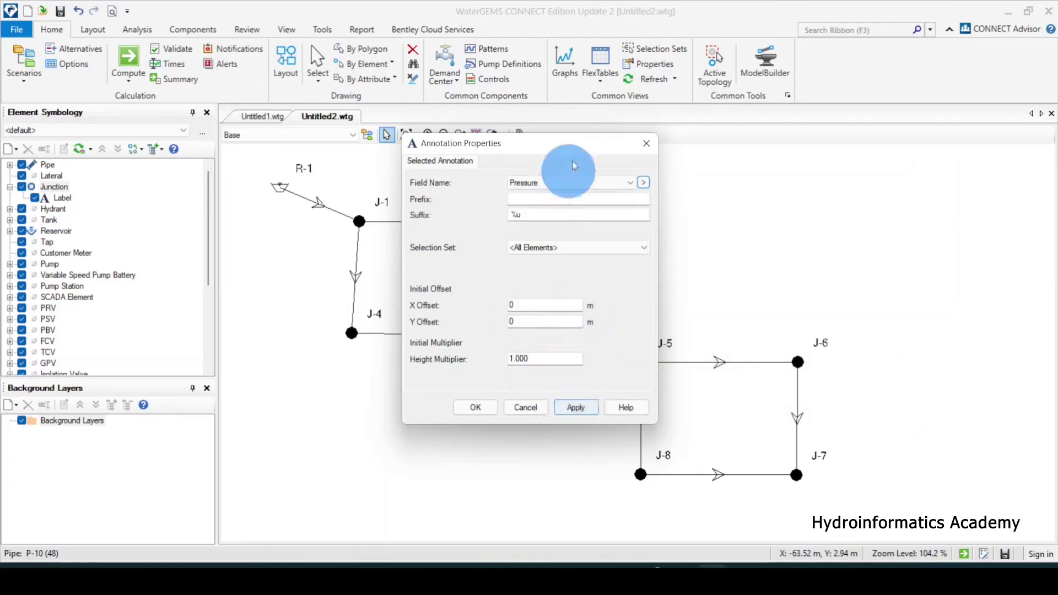
pyautogui.moveTo(563, 150)
pyautogui.mouseDown()
pyautogui.moveTo(970, 72)
pyautogui.moveTo(867, 50)
pyautogui.mouseUp()
pyautogui.click(888, 311)
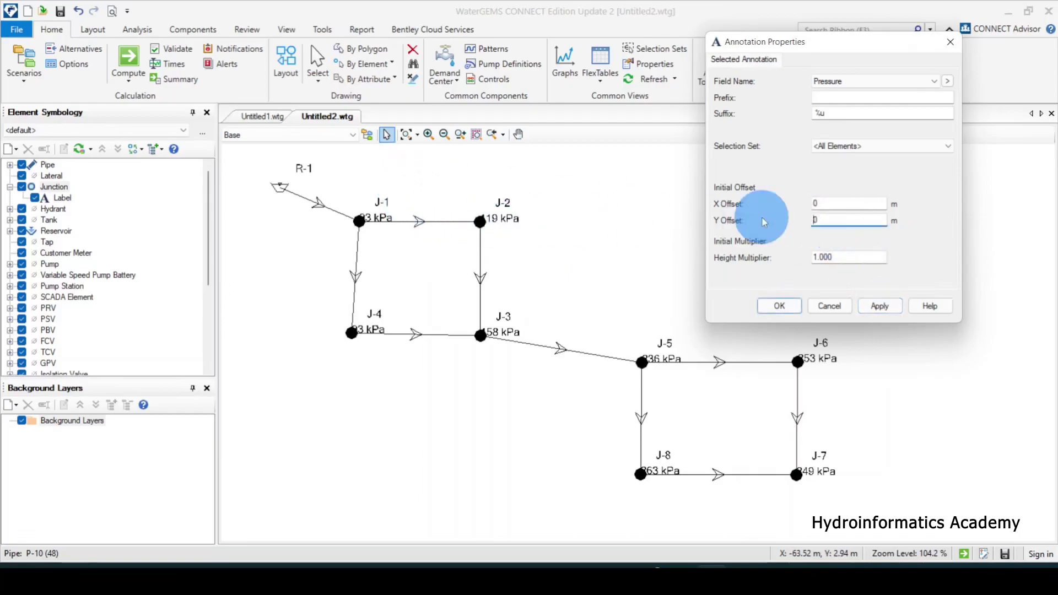
# Step: Set the pressure annotation's initial Y offset to 2 m, accept it and hide the junction name labels
pyautogui.doubleClick(824, 220)
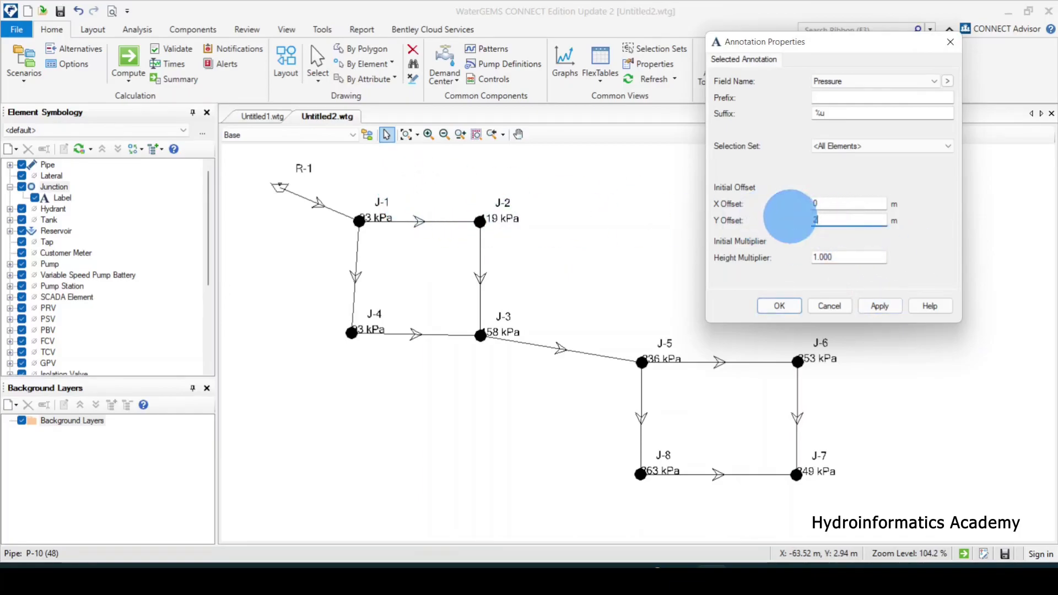
pyautogui.click(876, 304)
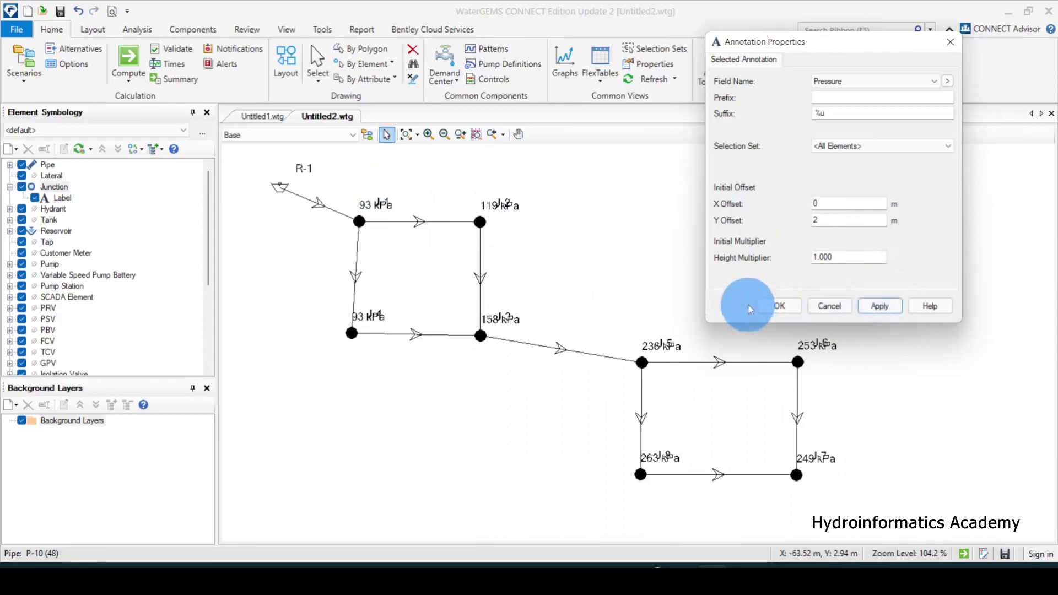
pyautogui.click(769, 306)
pyautogui.click(35, 198)
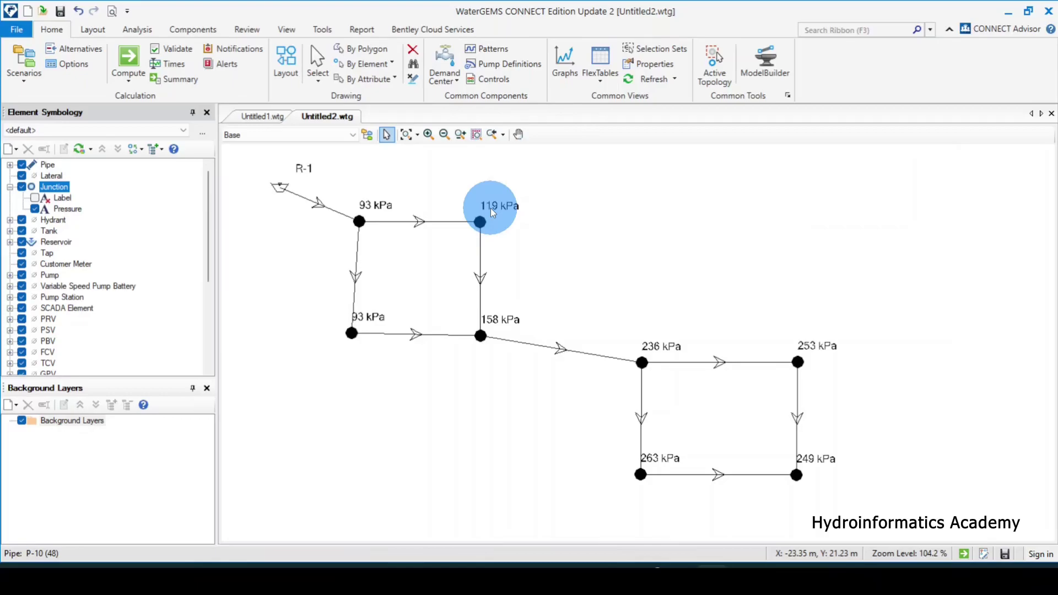
pyautogui.click(567, 281)
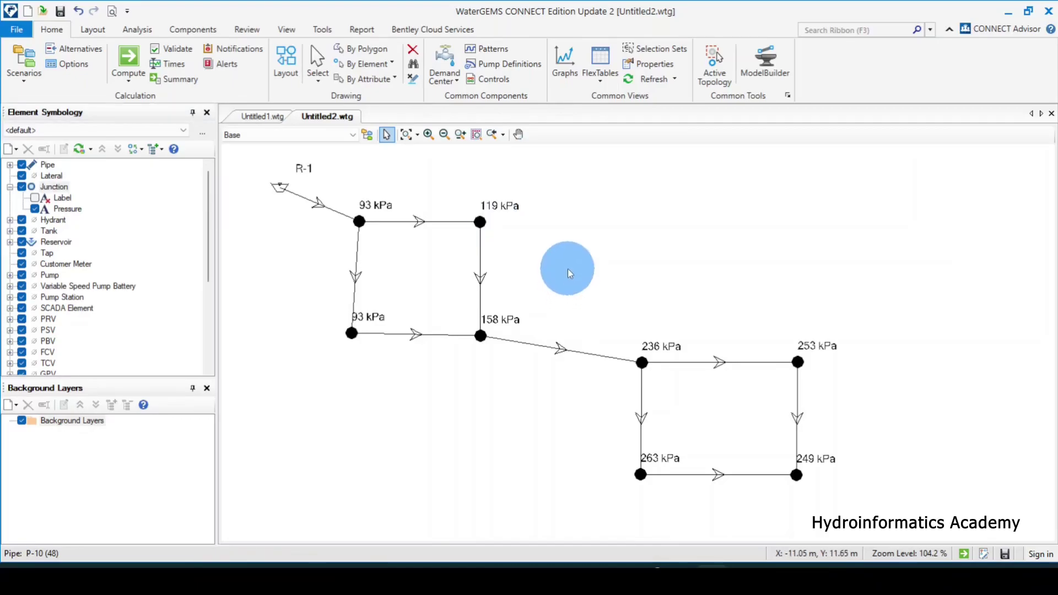
# Step: Open the properties of junction J-2 and bring up the units and formatting options of its Pressure (Calculated Residual) field
pyautogui.doubleClick(481, 221)
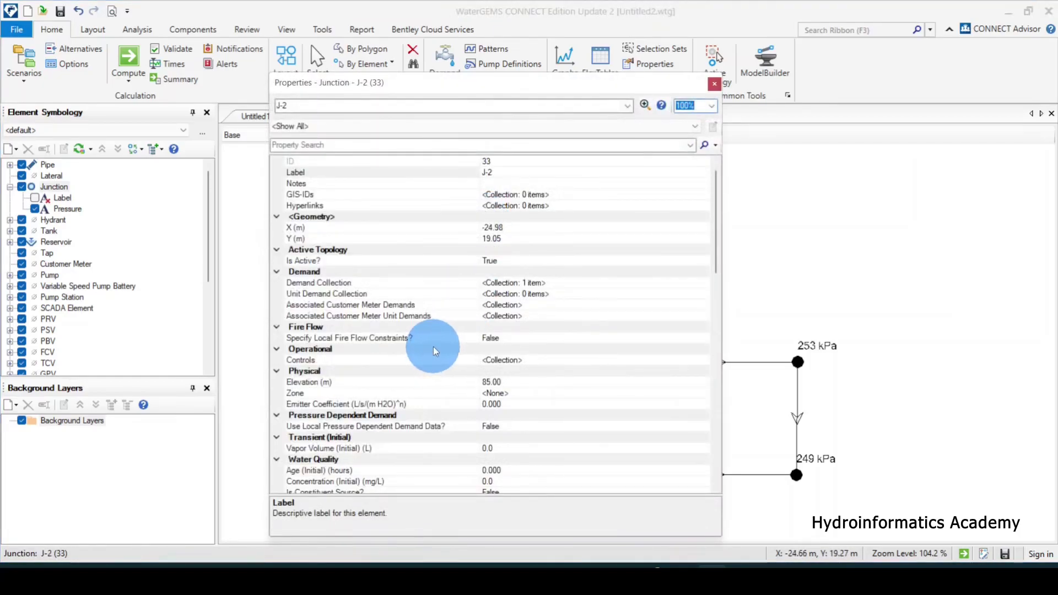
pyautogui.scroll(-12, 433, 346)
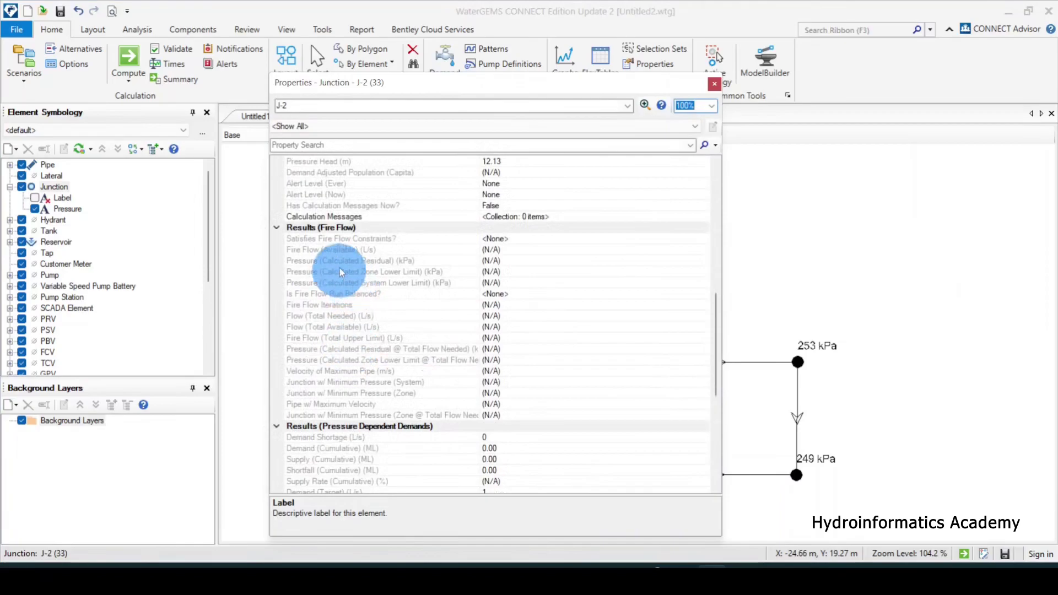
pyautogui.scroll(-6, 327, 339)
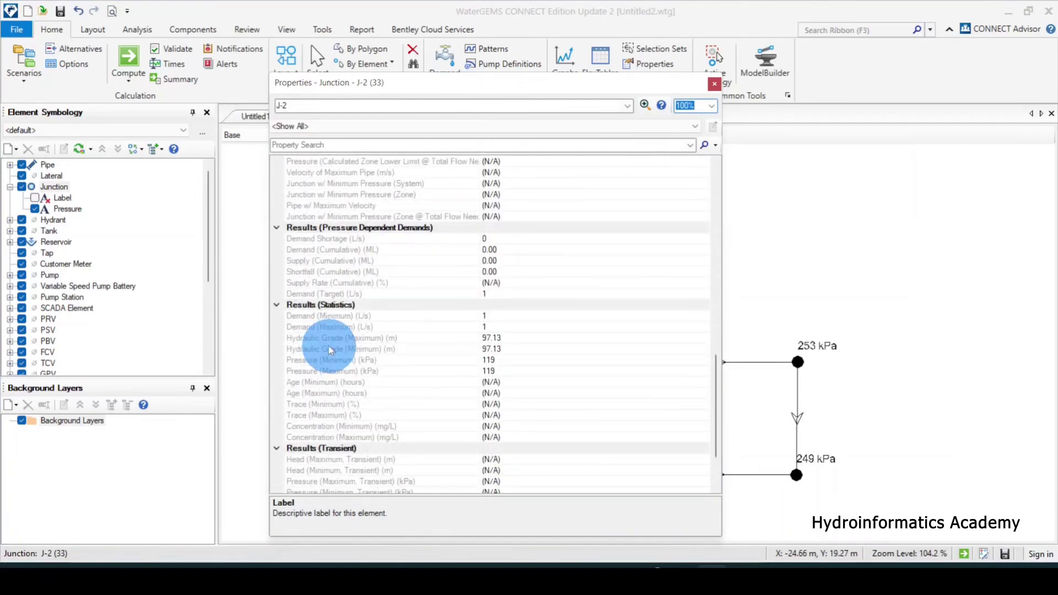
pyautogui.scroll(3, 337, 328)
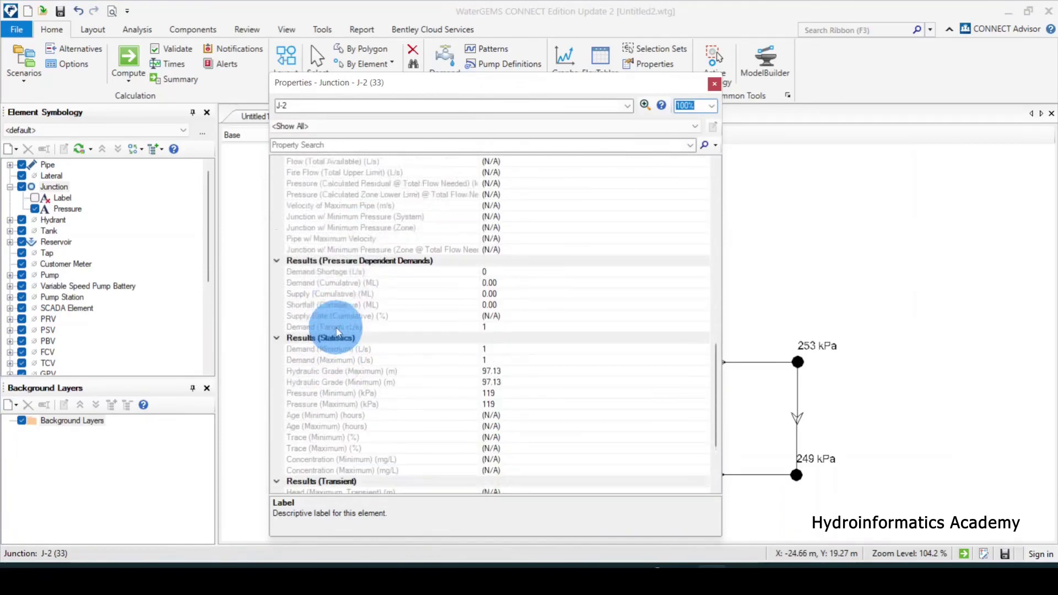
pyautogui.scroll(1, 336, 329)
pyautogui.scroll(1, 369, 223)
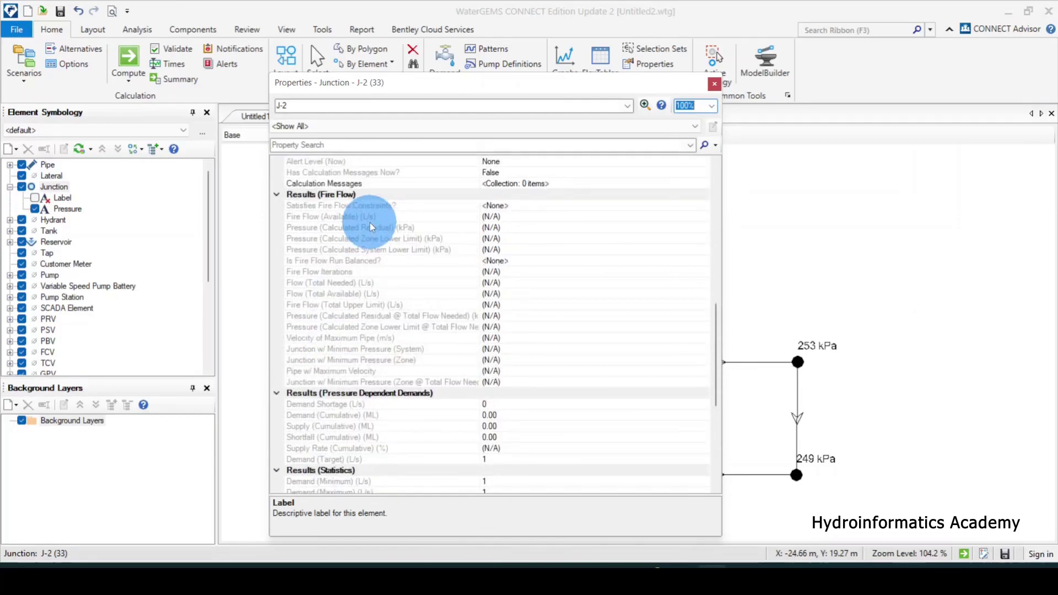
pyautogui.click(332, 228)
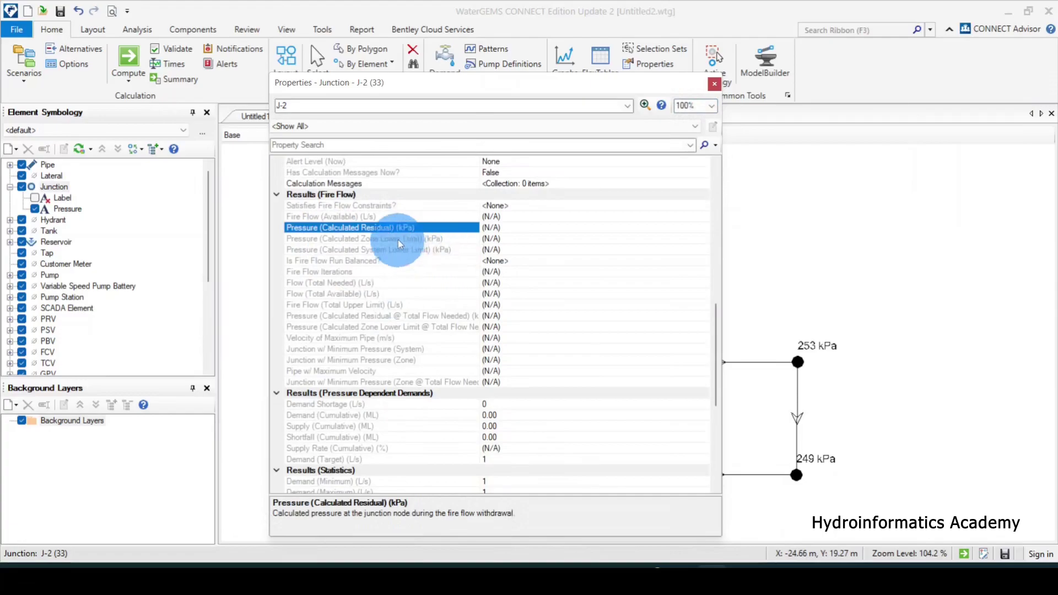
pyautogui.rightClick(345, 230)
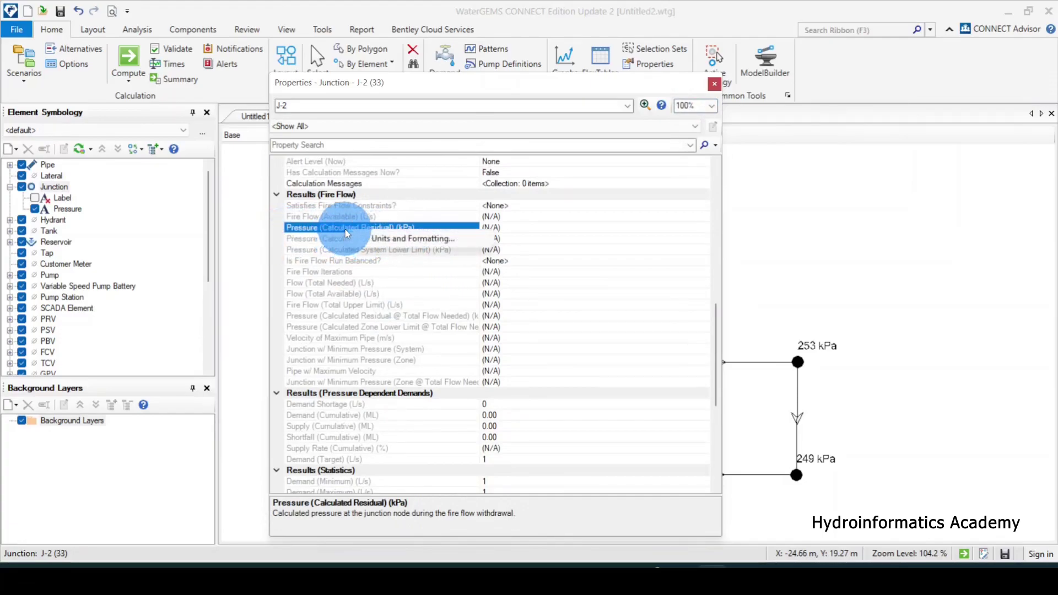
pyautogui.click(374, 238)
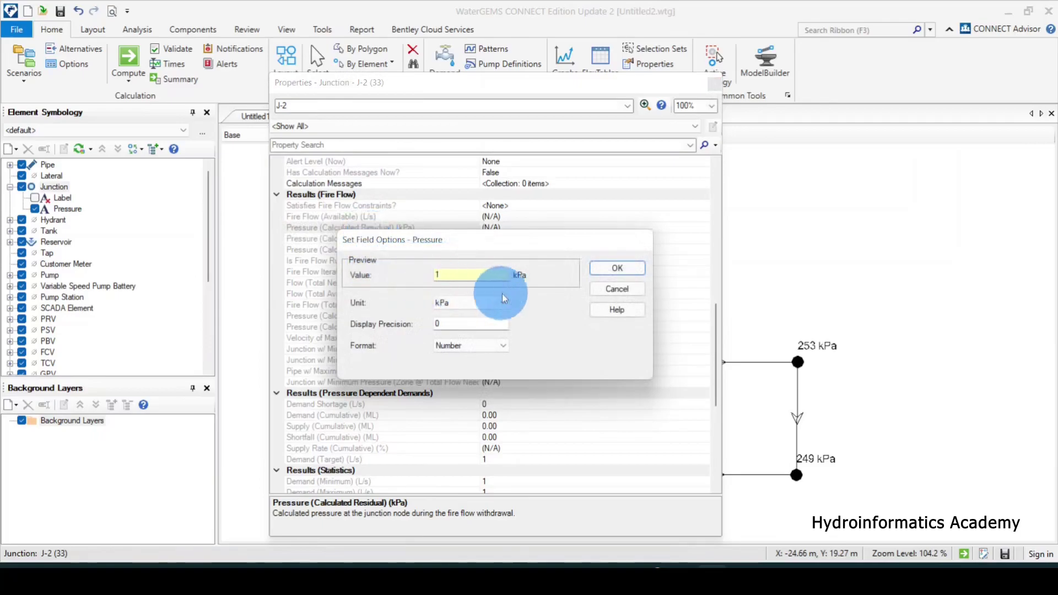
# Step: Set the pressure unit to m H2O with a display precision of 2, accept the field options and close the junction's properties
pyautogui.click(475, 303)
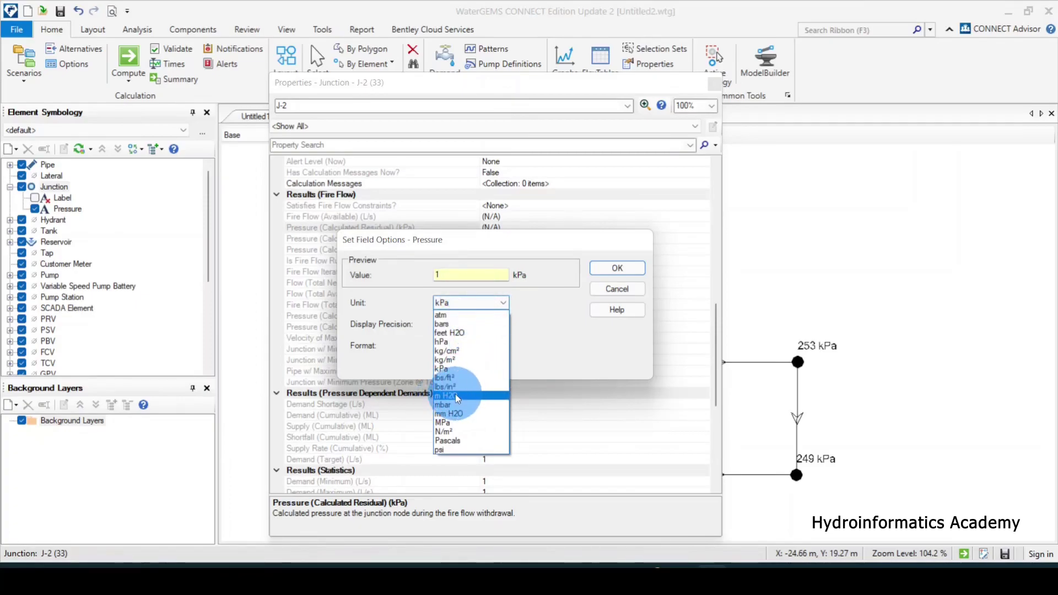
pyautogui.click(455, 395)
pyautogui.click(481, 302)
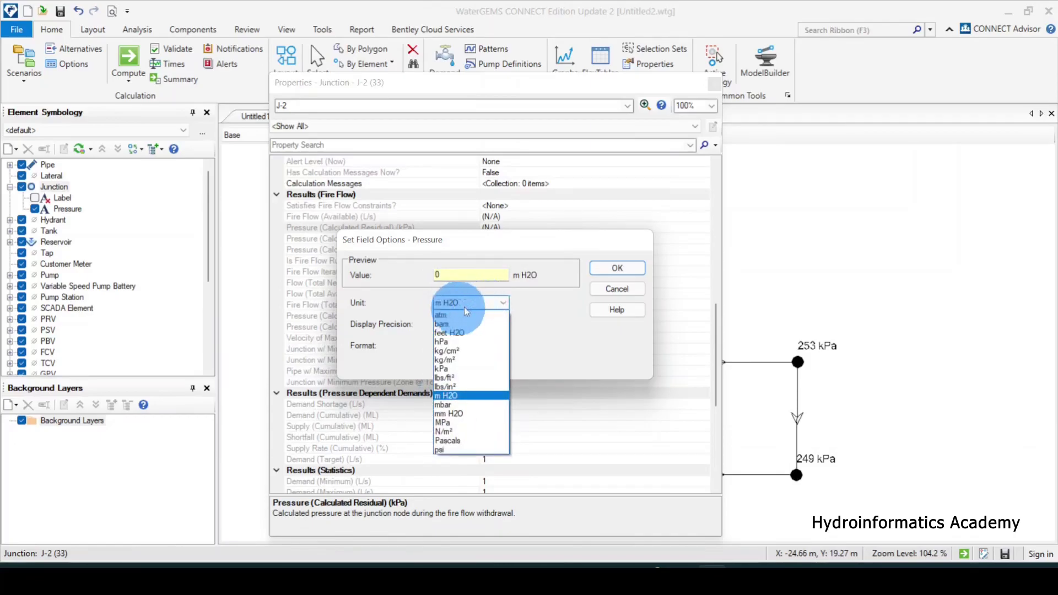
pyautogui.click(557, 309)
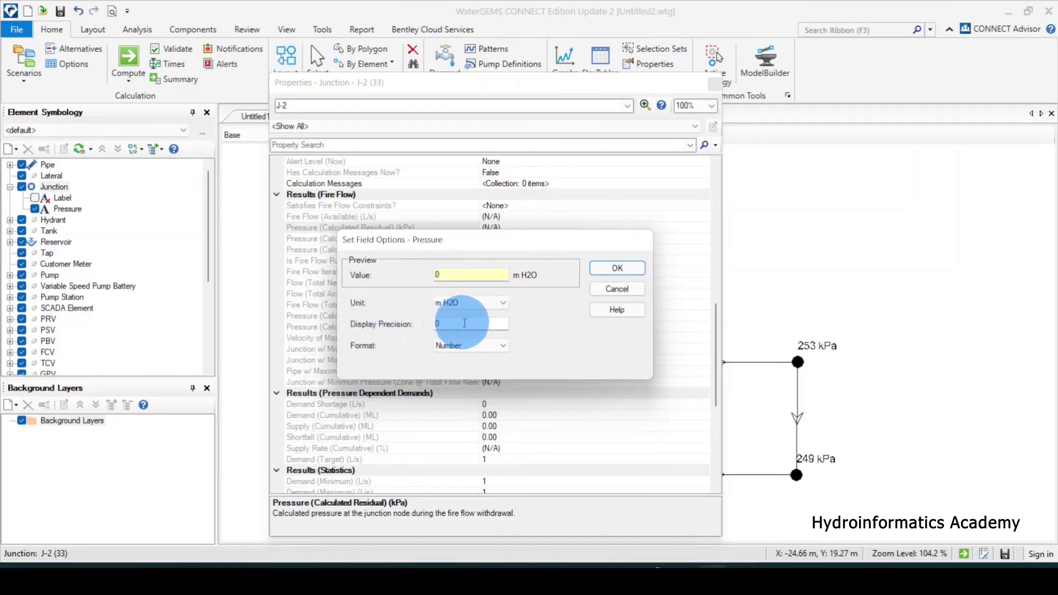
pyautogui.click(436, 324)
pyautogui.moveTo(436, 324); pyautogui.dragTo(481, 327)
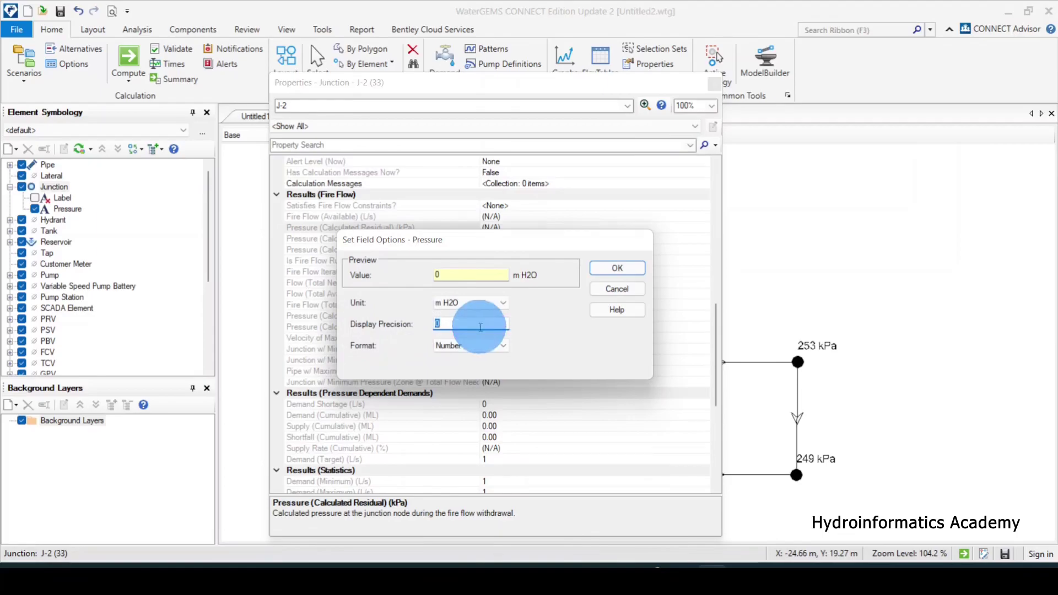
pyautogui.click(620, 268)
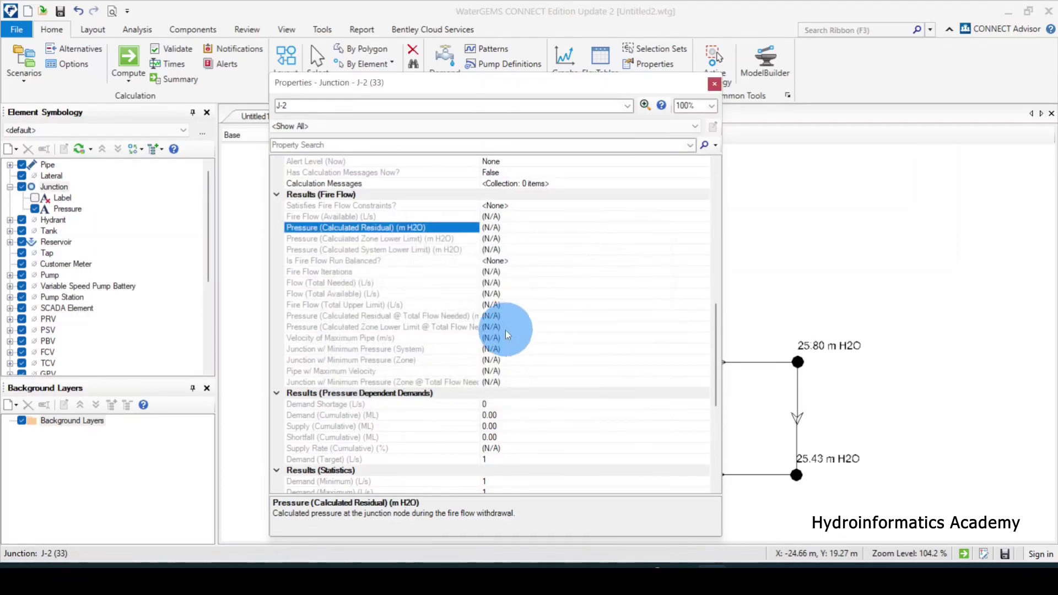
pyautogui.click(714, 84)
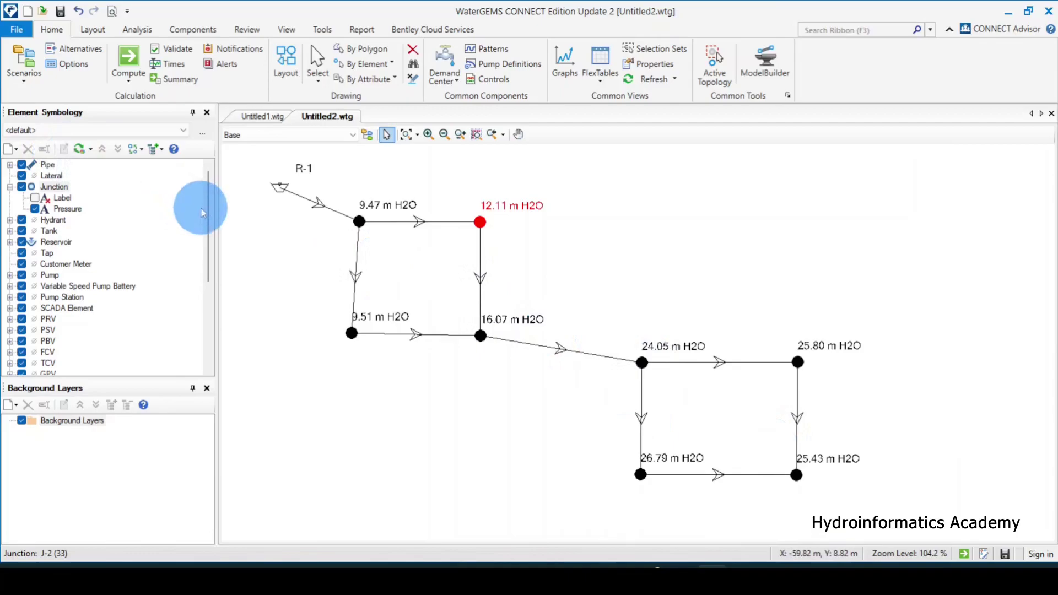
# Step: Hide the junctions' pressure annotation, show the pipes' headloss gradient to check it, and replace it with the velocity annotation
pyautogui.click(34, 209)
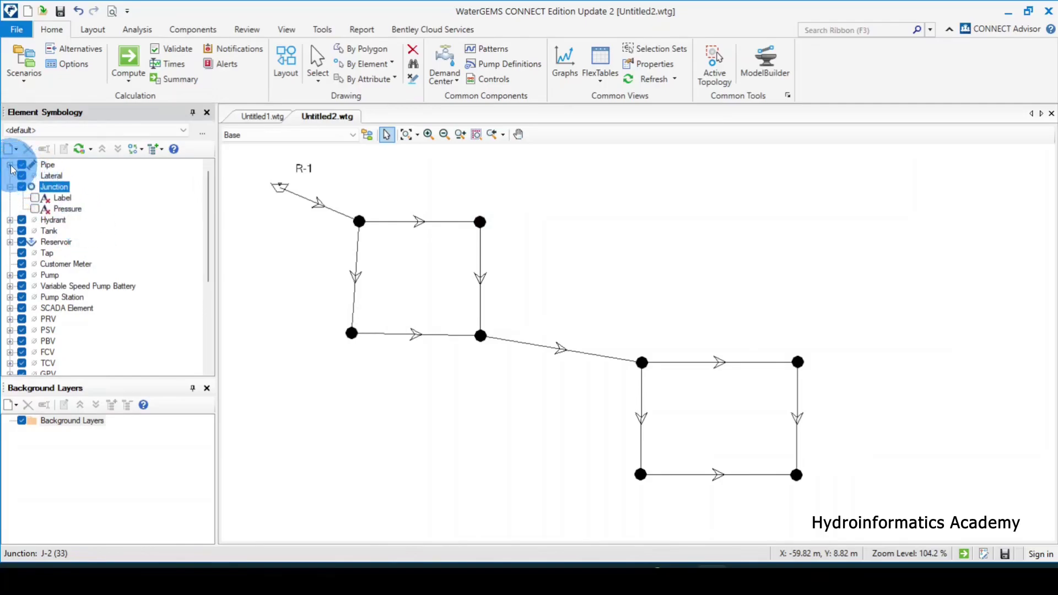
pyautogui.click(10, 165)
pyautogui.click(34, 209)
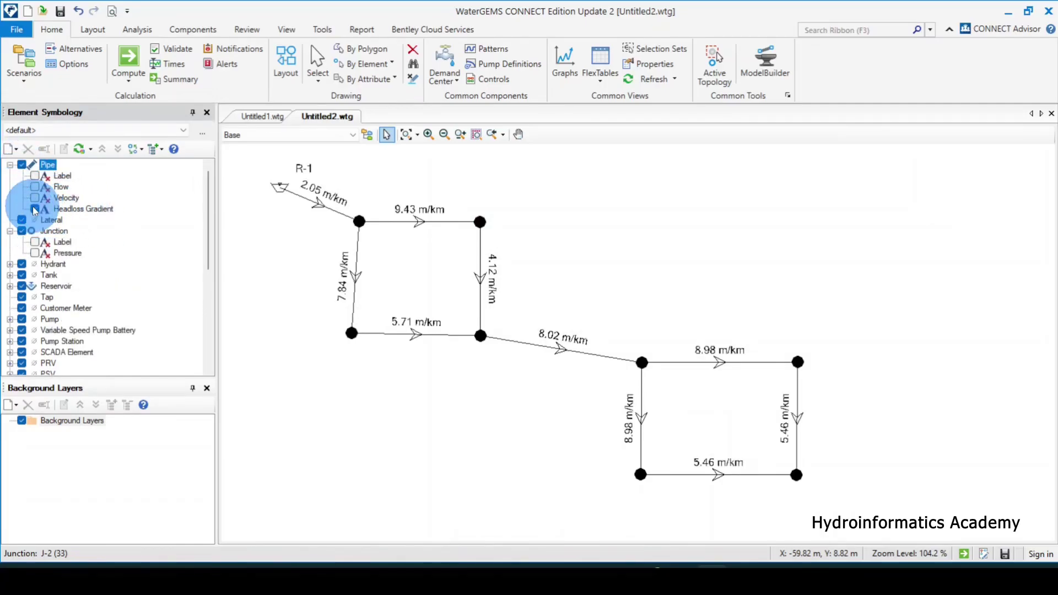
pyautogui.click(34, 208)
pyautogui.click(34, 198)
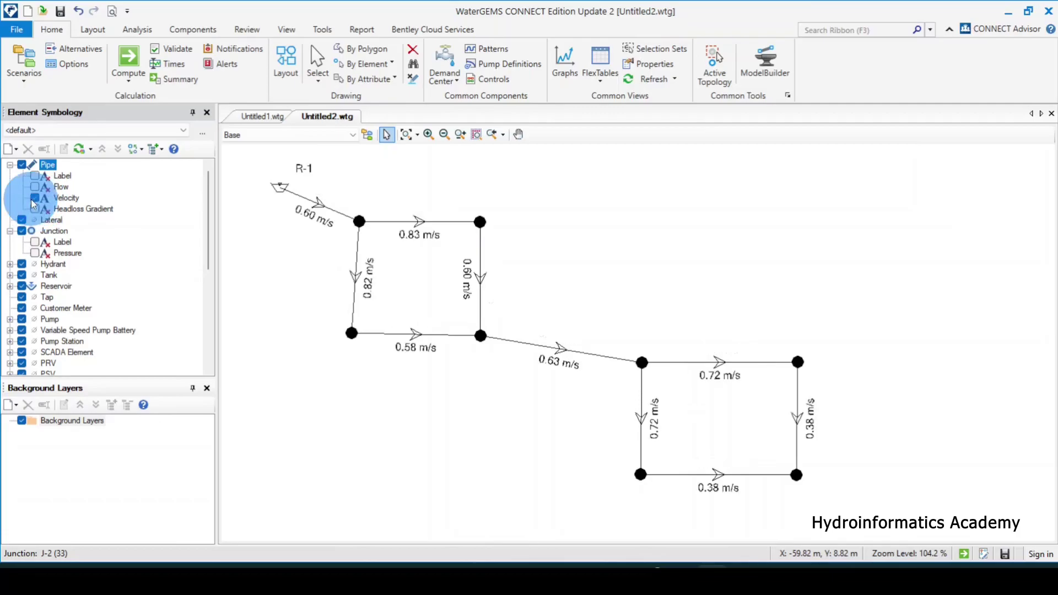